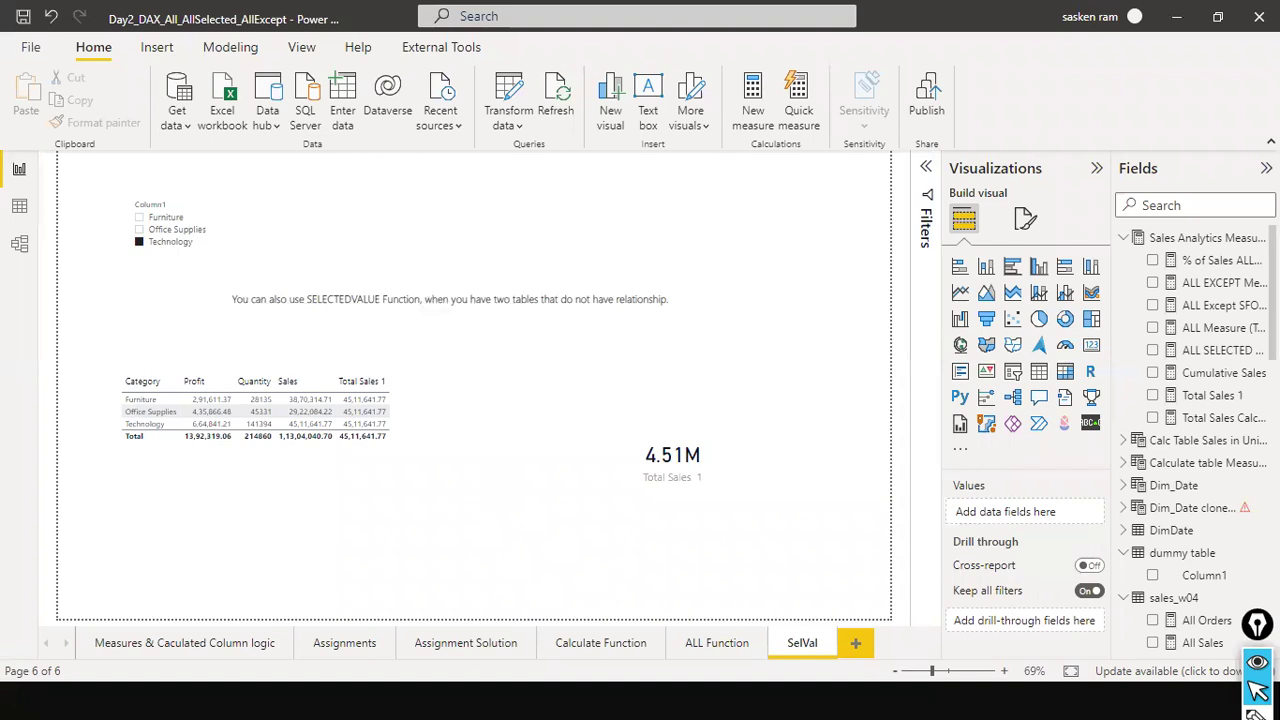
Step: Add a new blank report page and collapse the Sales Analytics Measures and sales_w04 tables in the field list
mouse_move(1255, 715)
click(857, 645)
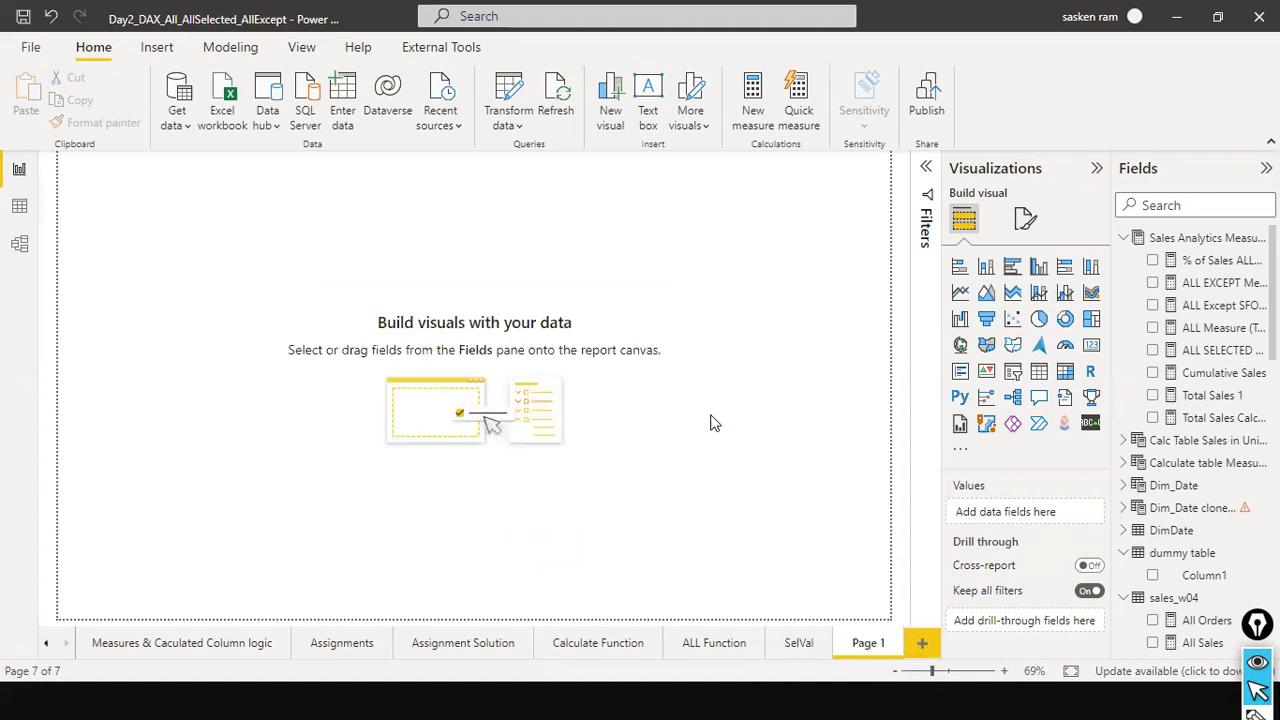
click(1124, 238)
click(1123, 418)
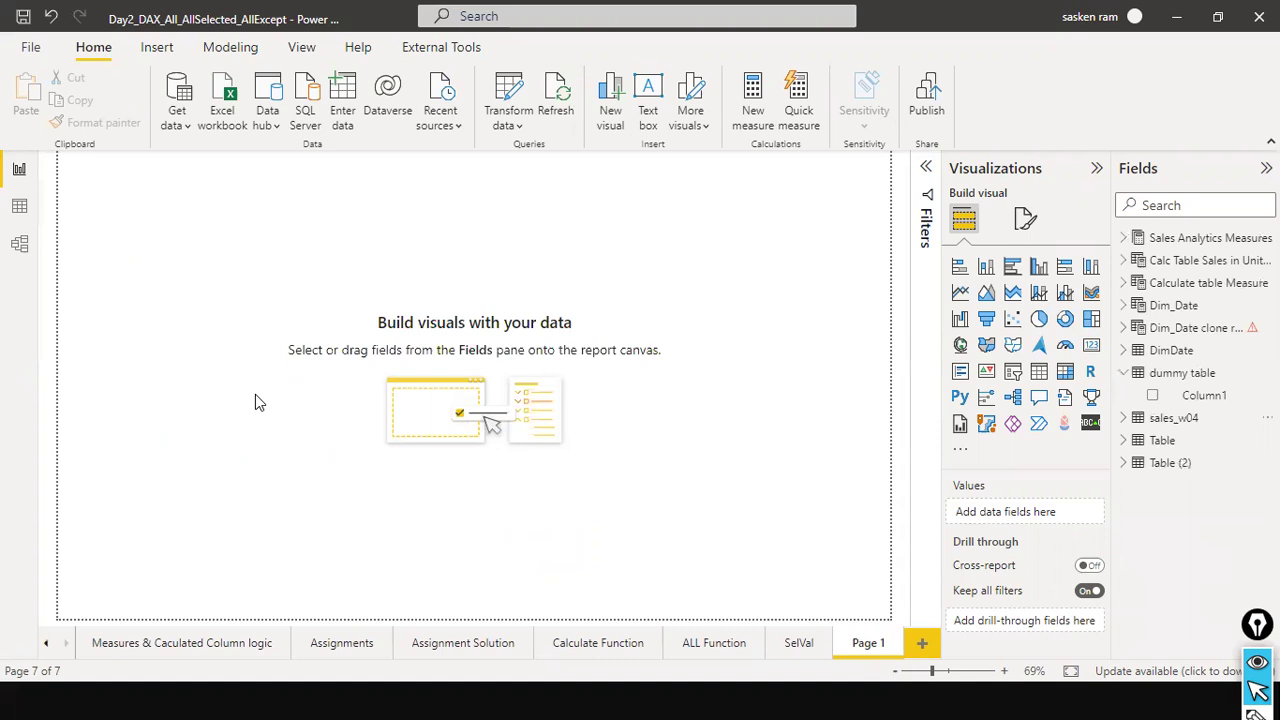
Step: Connect to the Excel workbook SalesFact.xls in the dat1 folder as a new data source
click(180, 118)
click(197, 205)
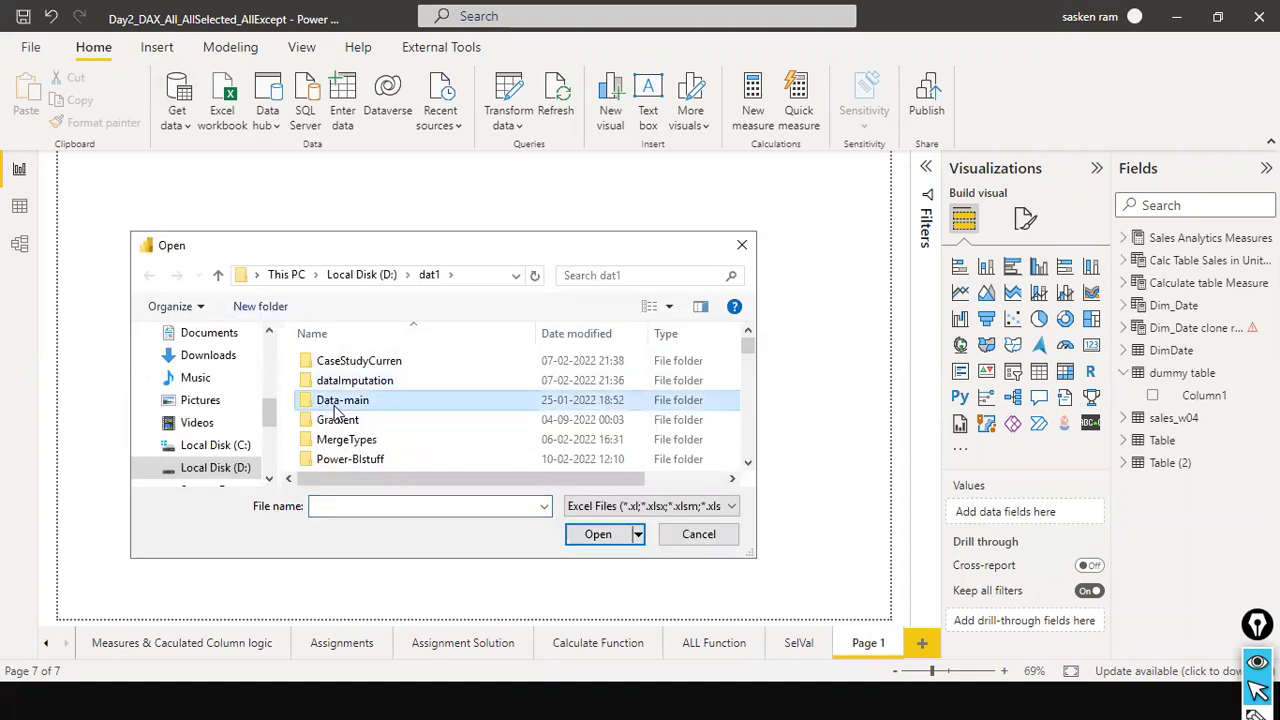
text(sale)
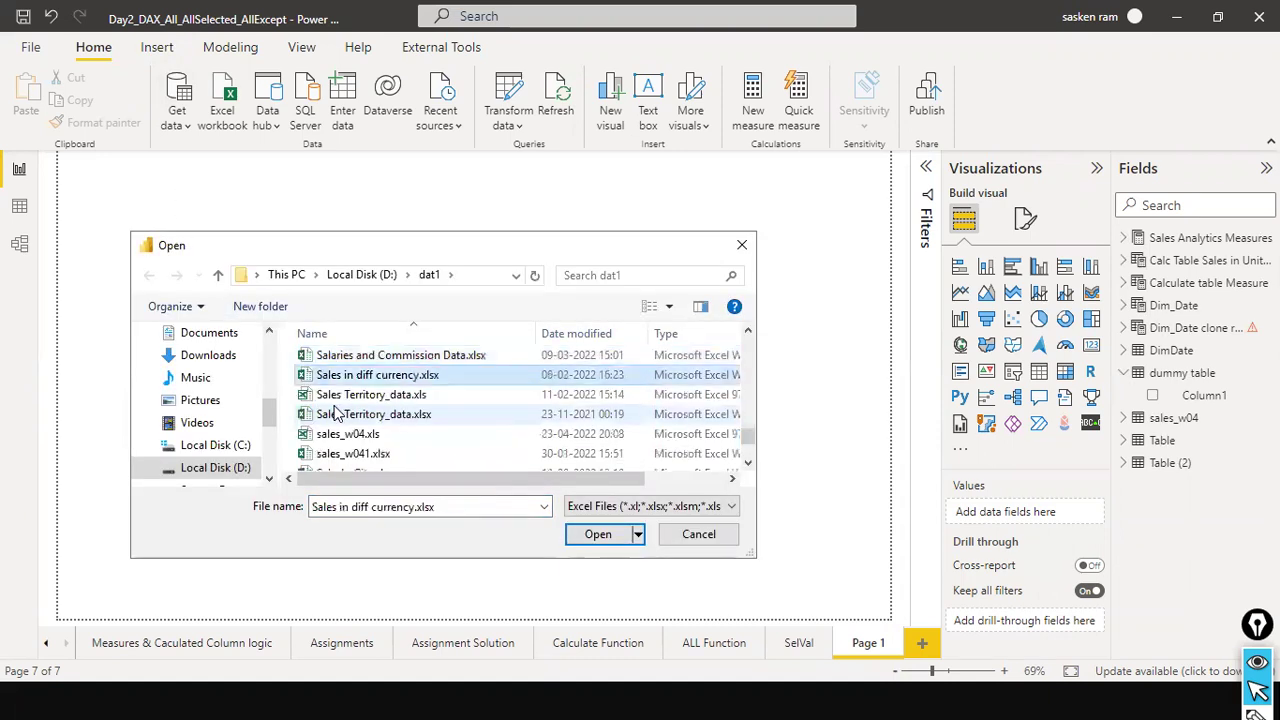
text(salesf)
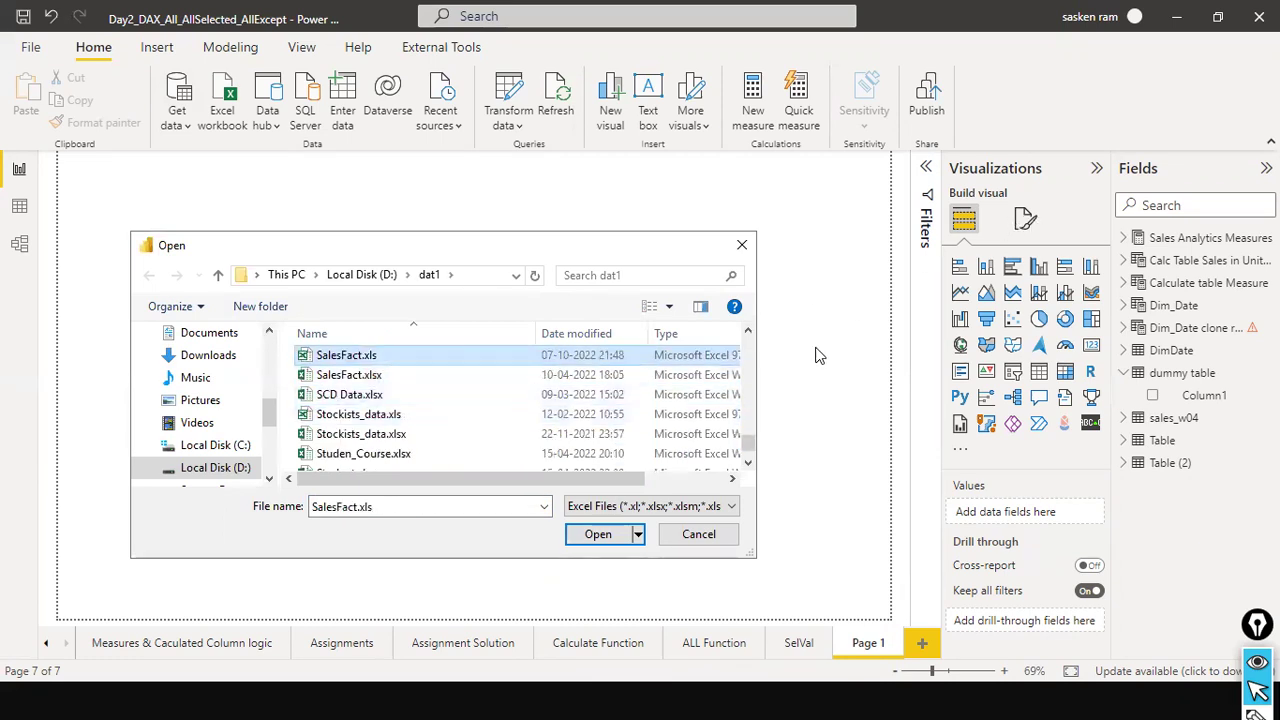
click(597, 535)
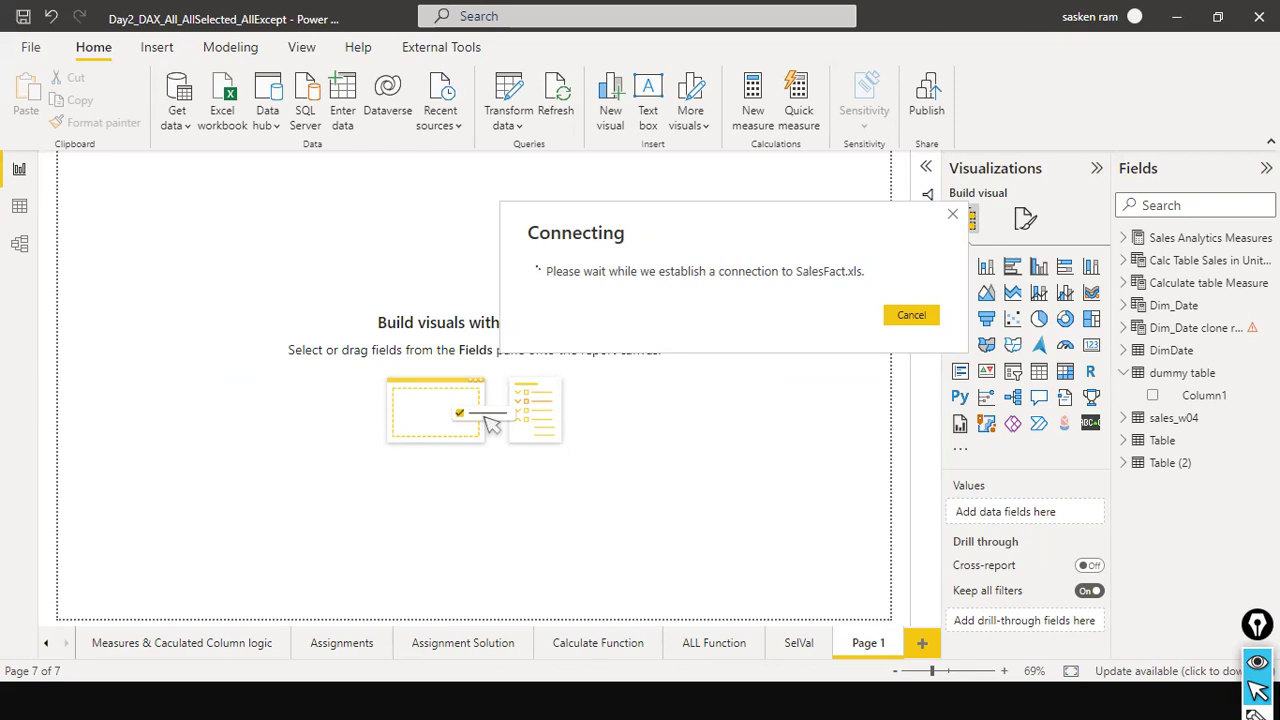
Step: Switch to File Explorer and browse the dat1 folder on Local Disk (D:)
key(super)
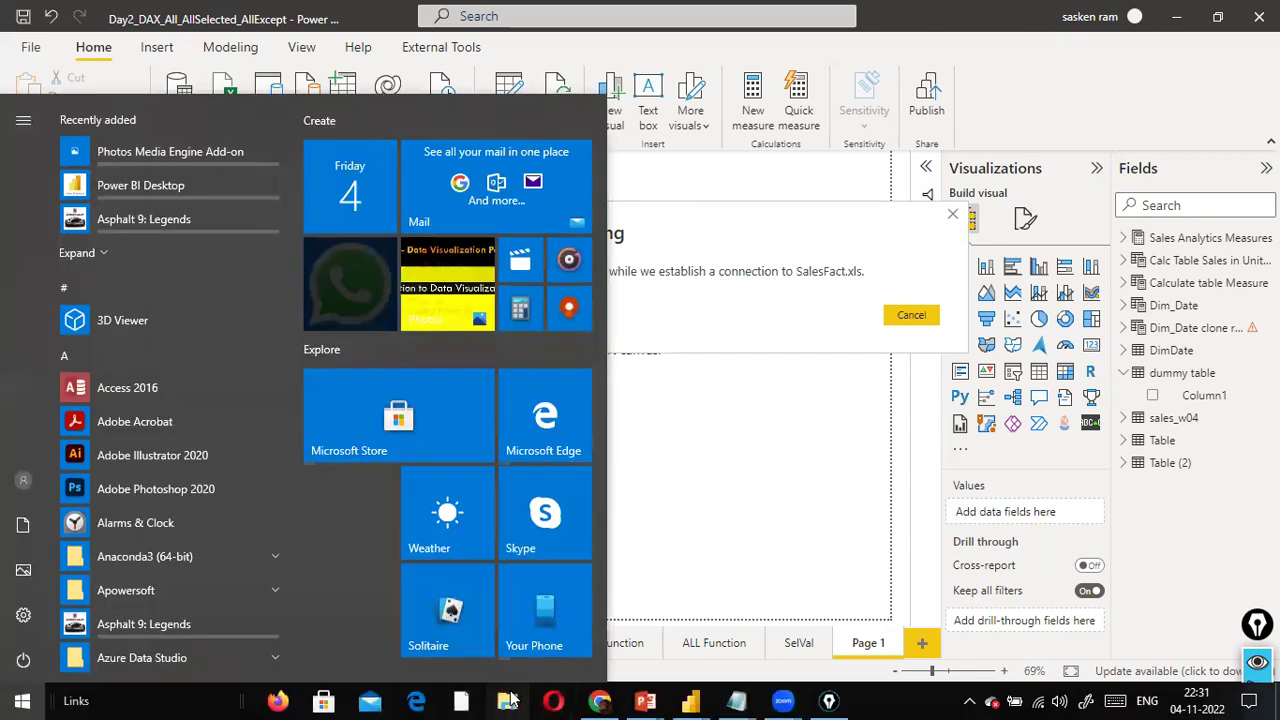
click(516, 675)
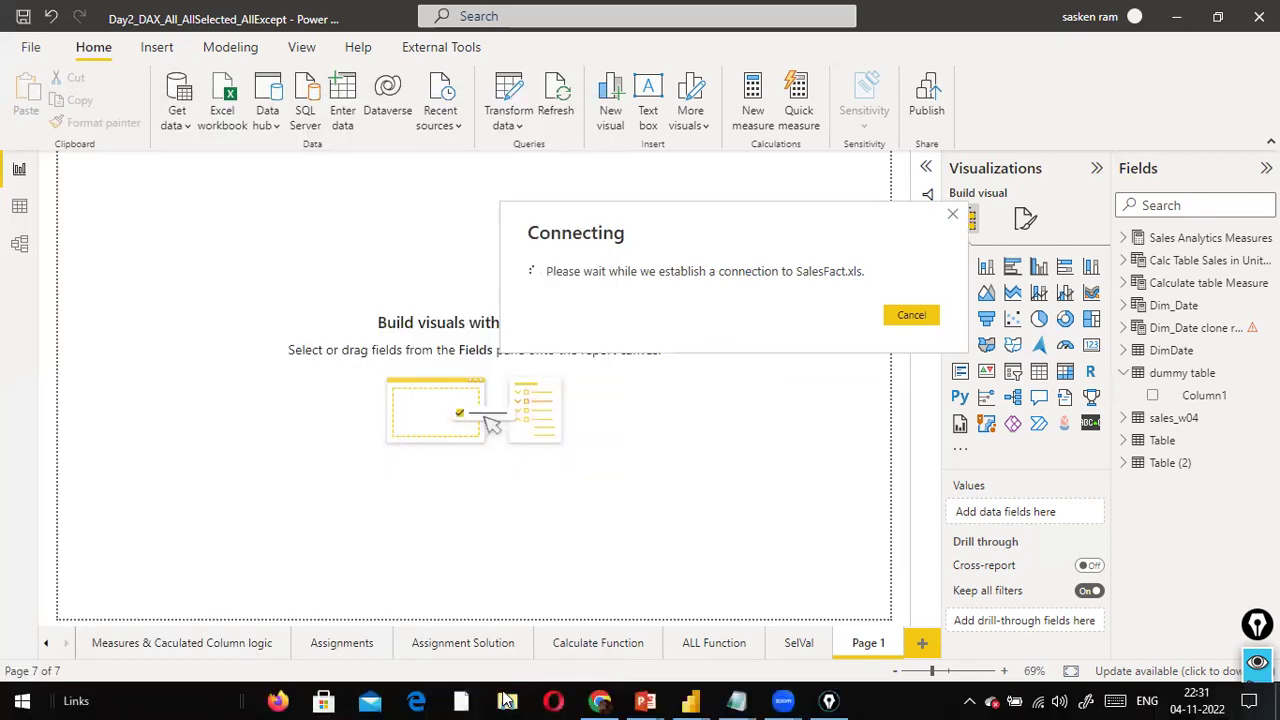
click(505, 698)
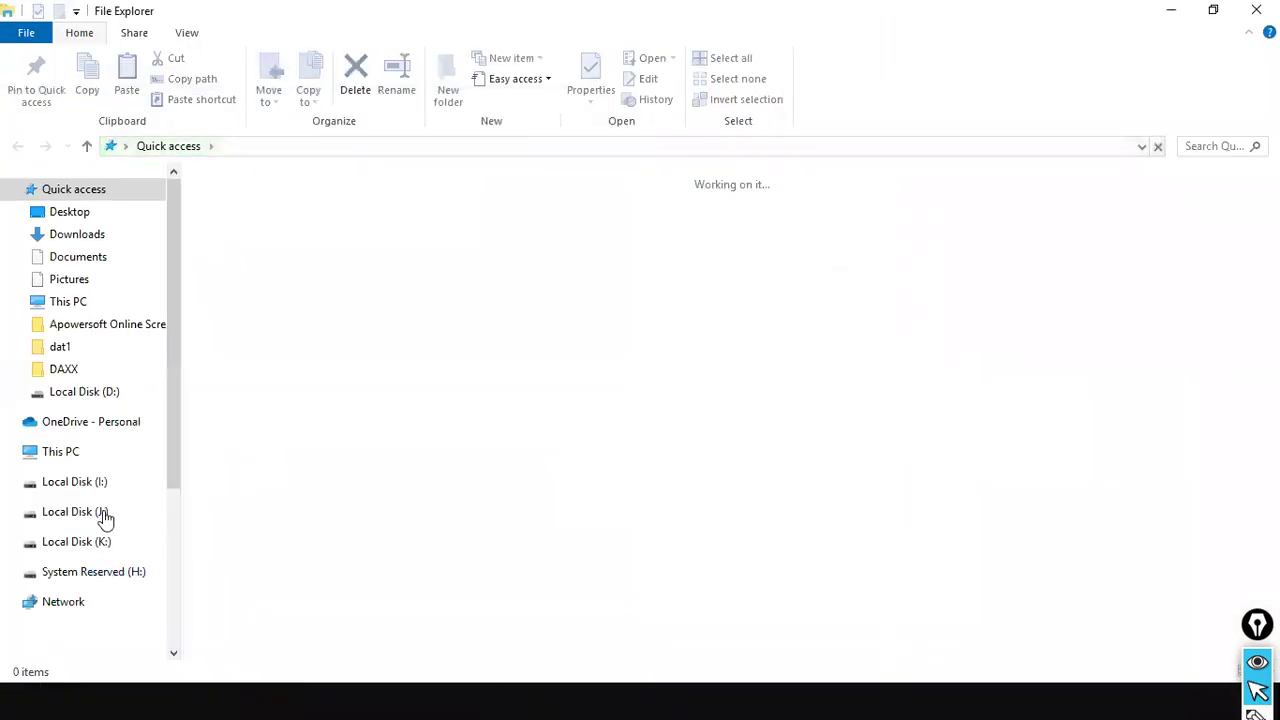
click(98, 394)
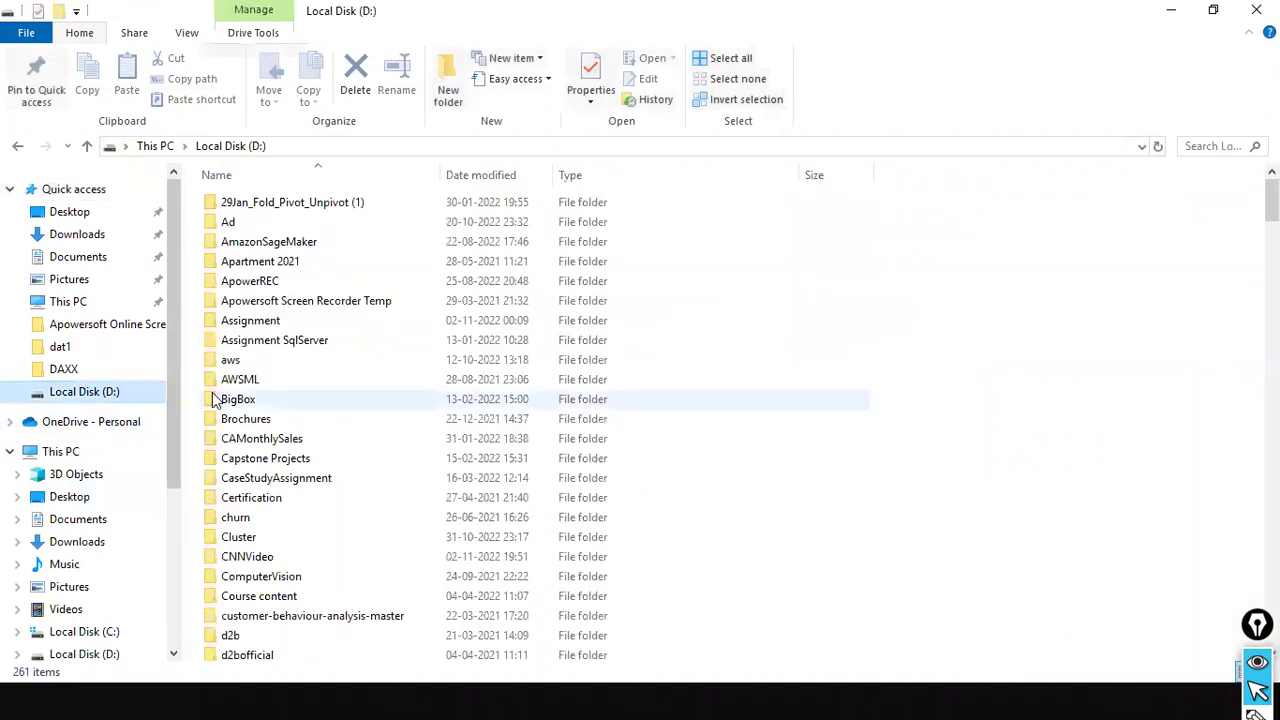
click(216, 399)
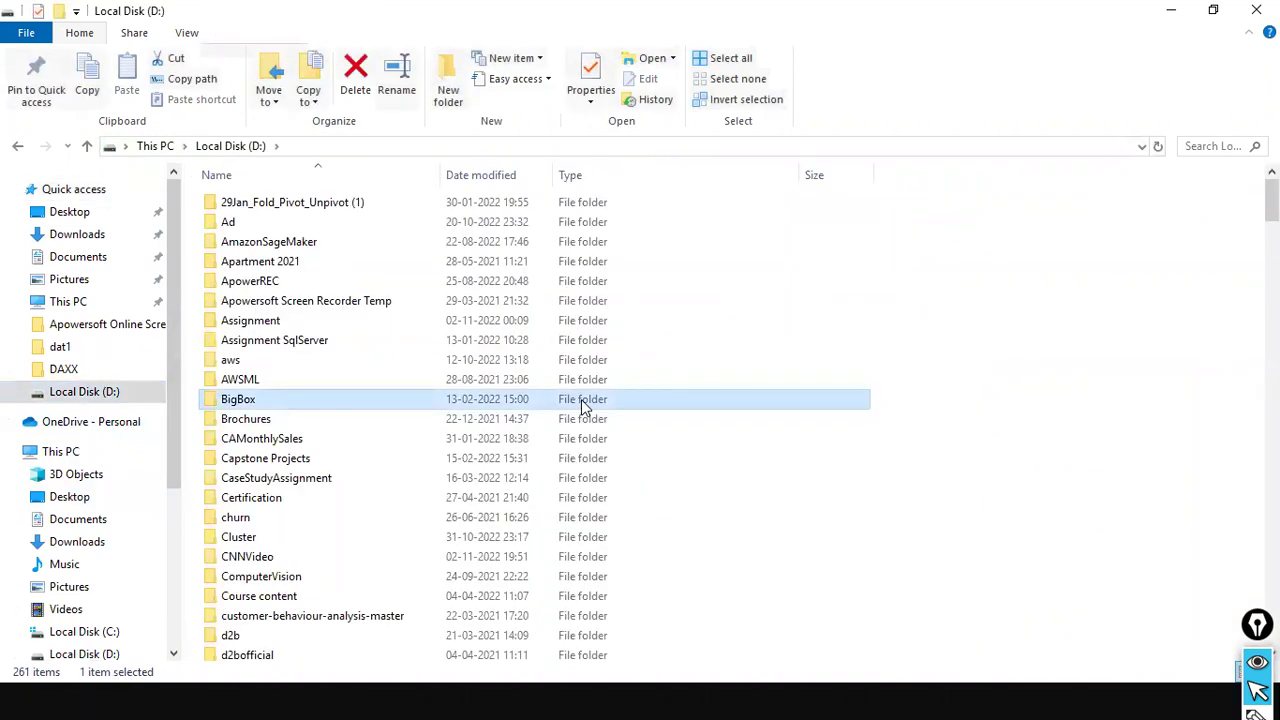
text(dat1)
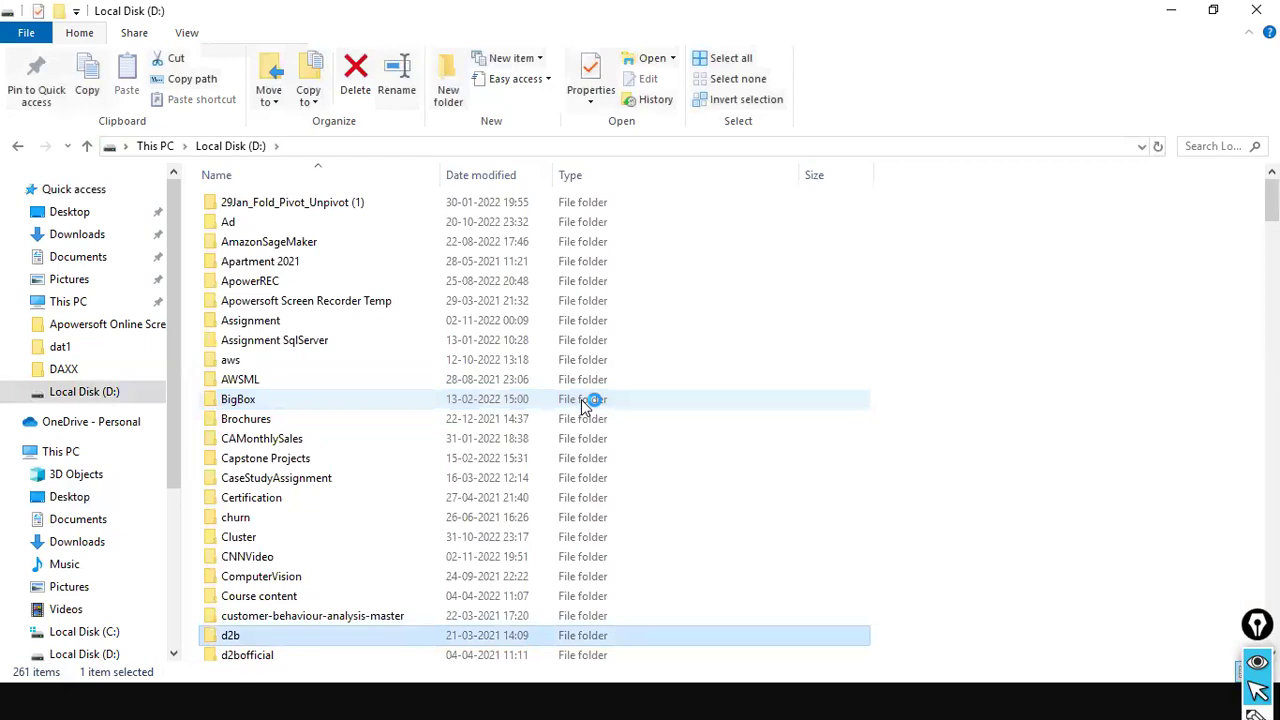
key(Return)
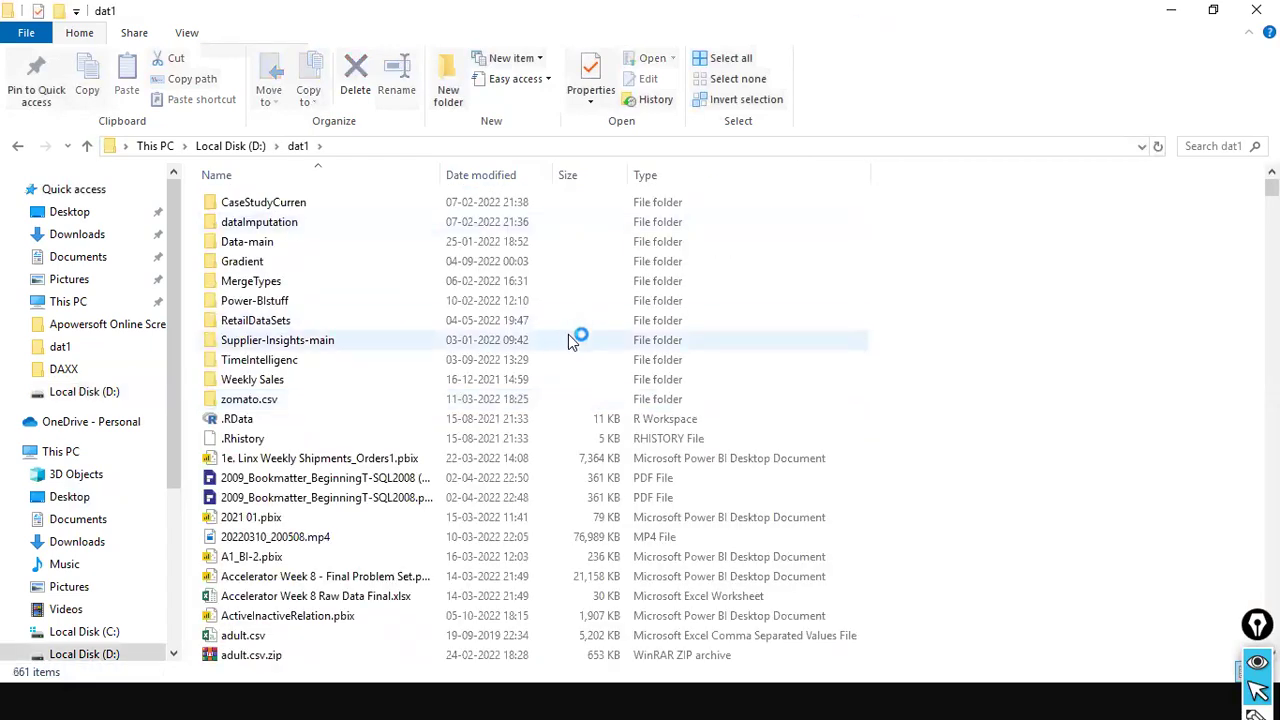
scroll(506, 398, down, 6)
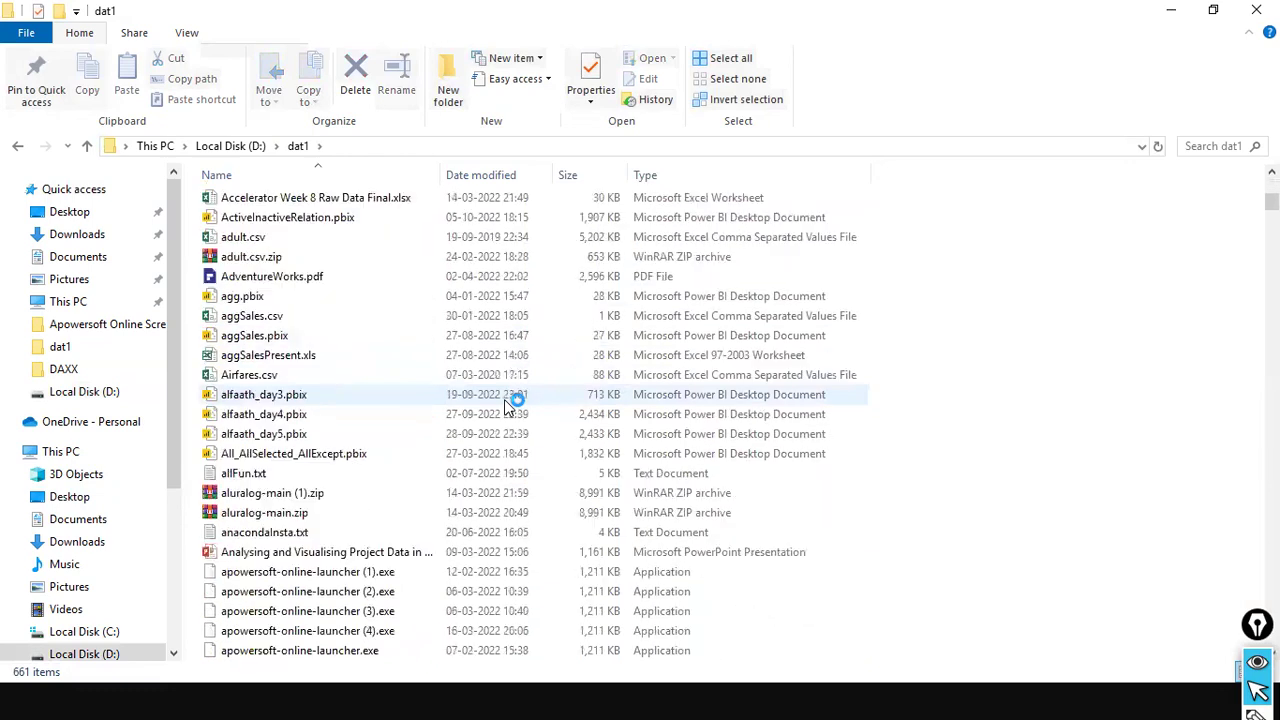
scroll(504, 399, up, 3)
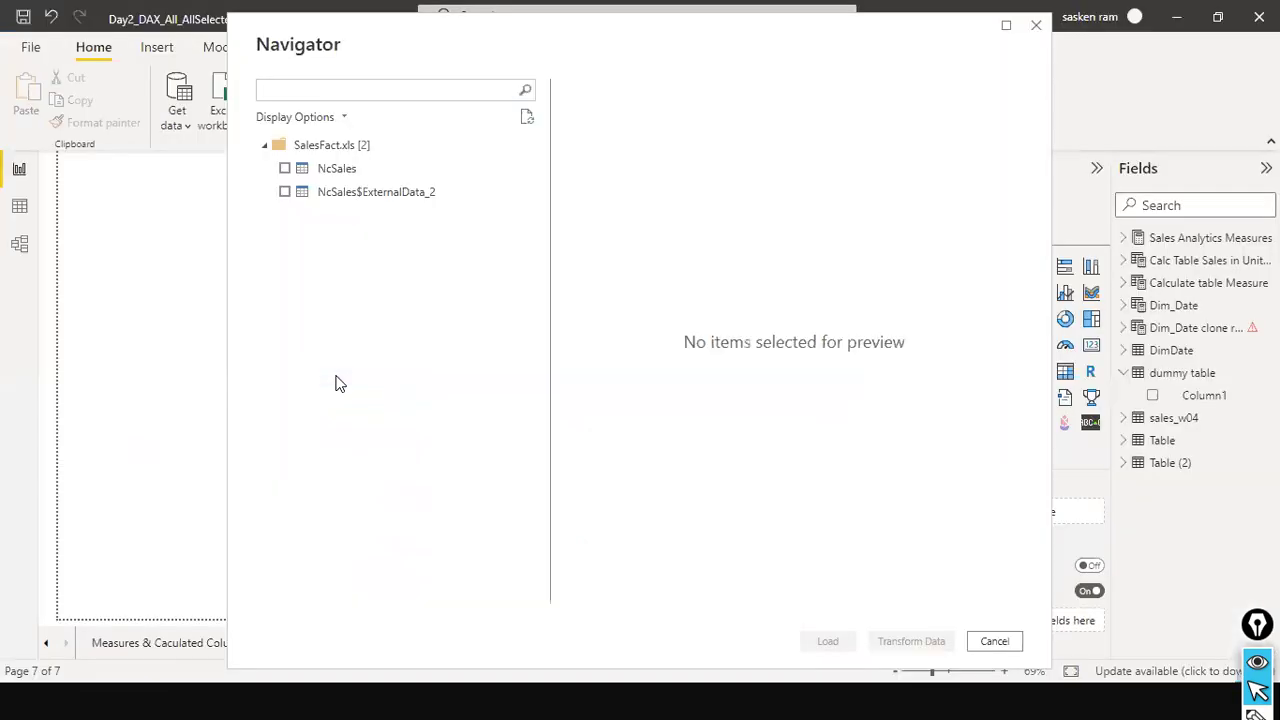
Step: Load the NcSales sheet from SalesFact.xls into the report
click(284, 168)
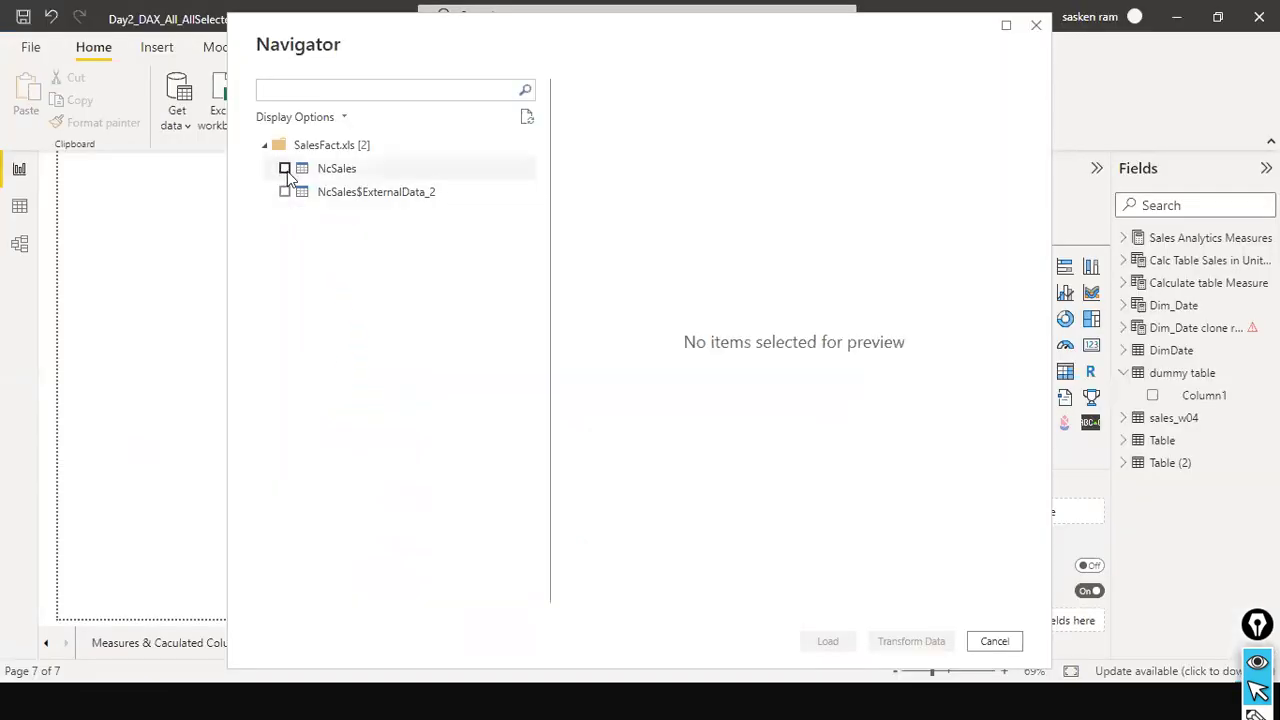
click(808, 638)
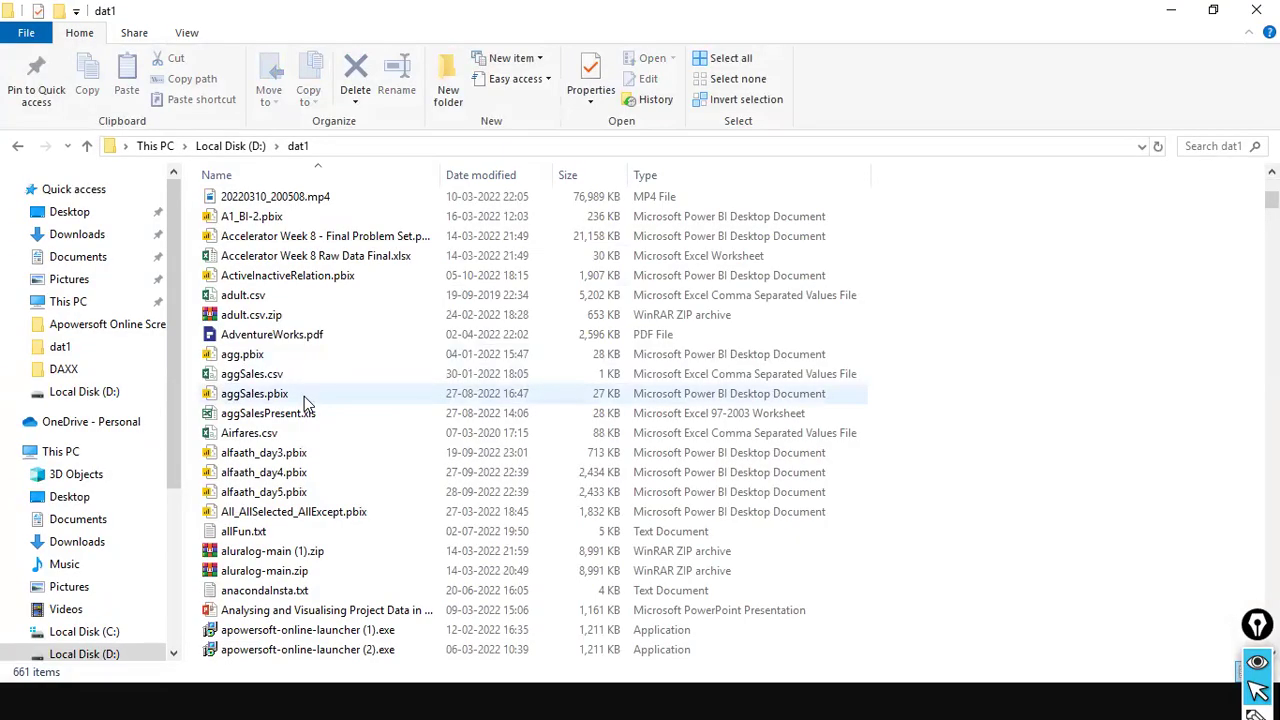
Step: Open DimProduct.xls from the dat1 folder in File Explorer and return to the Power BI report
click(298, 410)
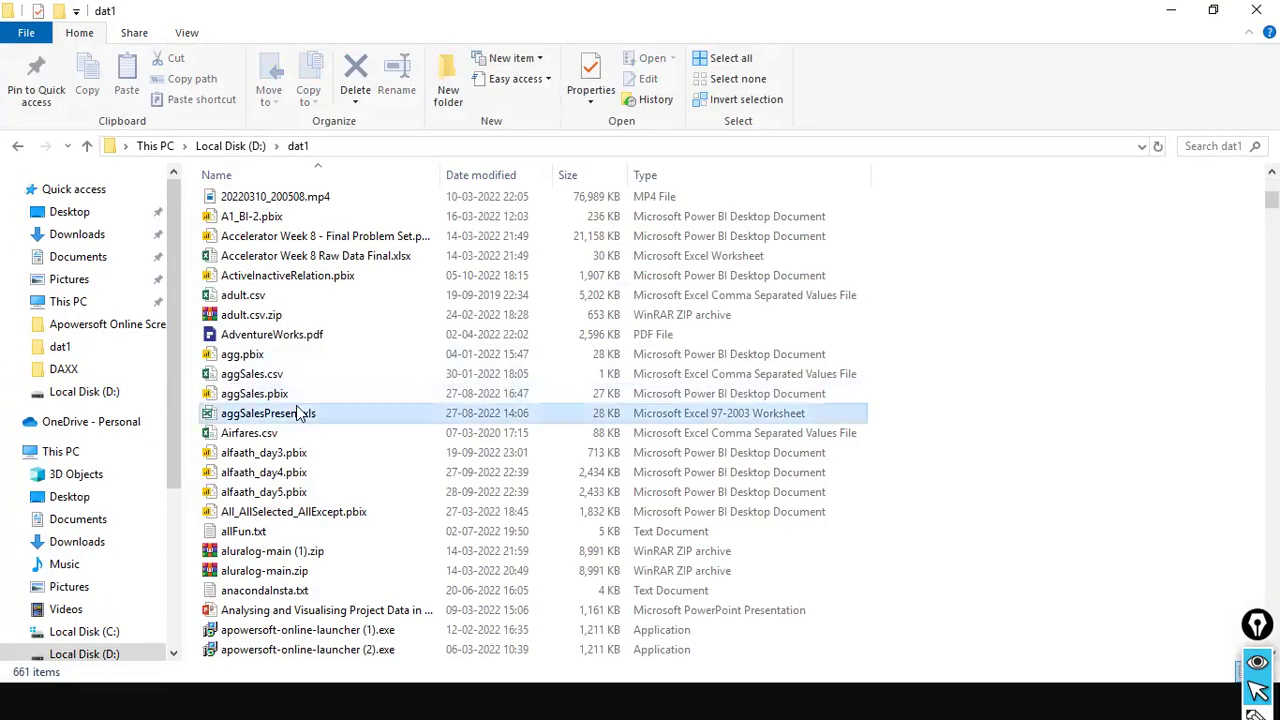
text(dimp)
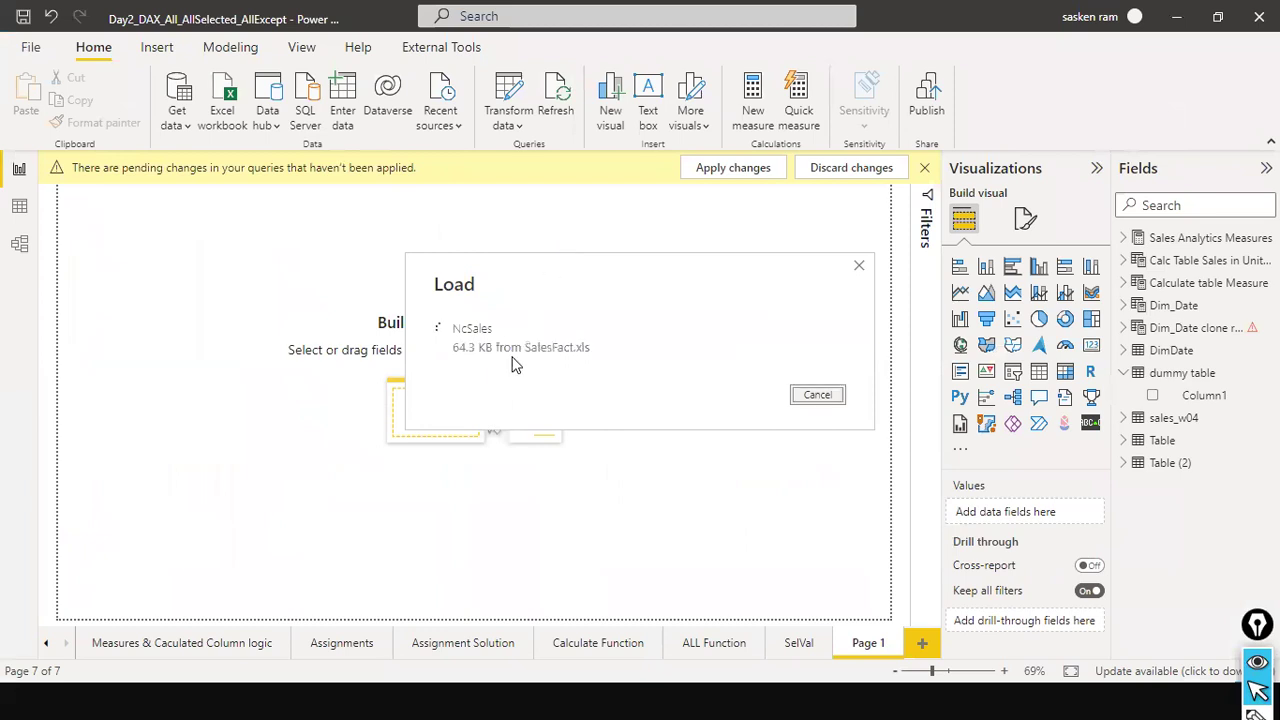
key(alt+Tab)
key(alt+Tab)
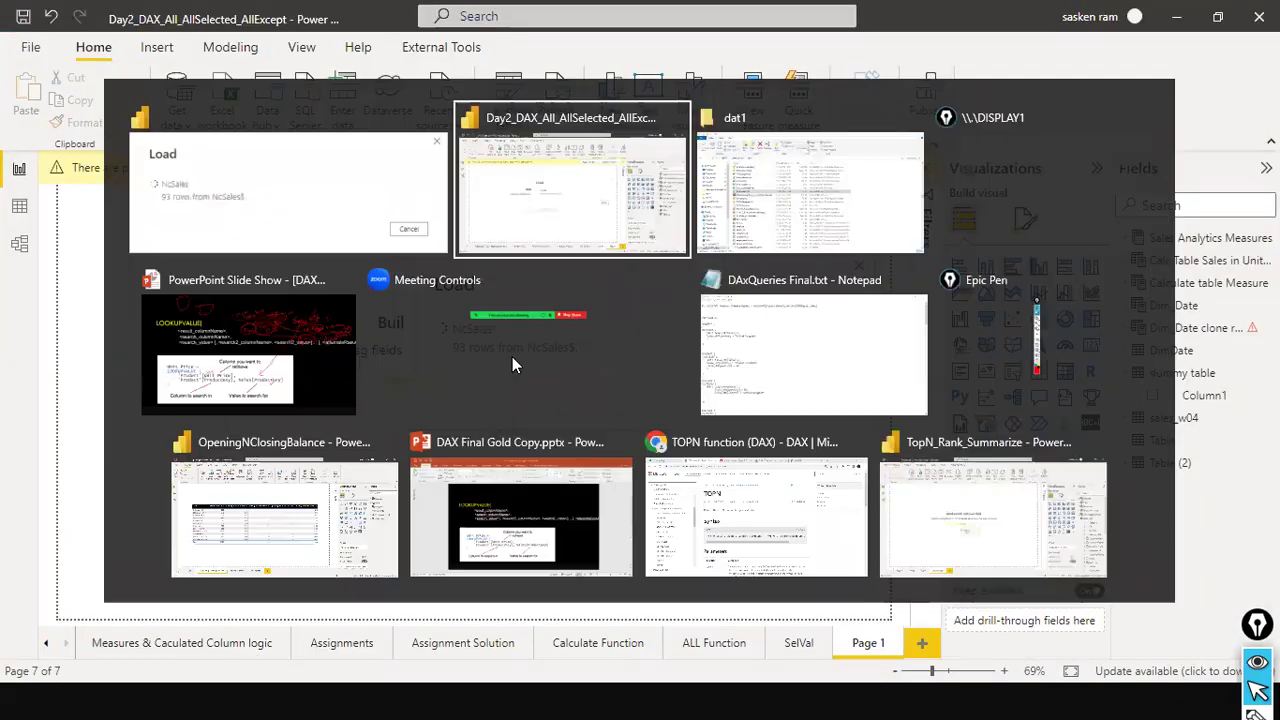
key(alt+Tab)
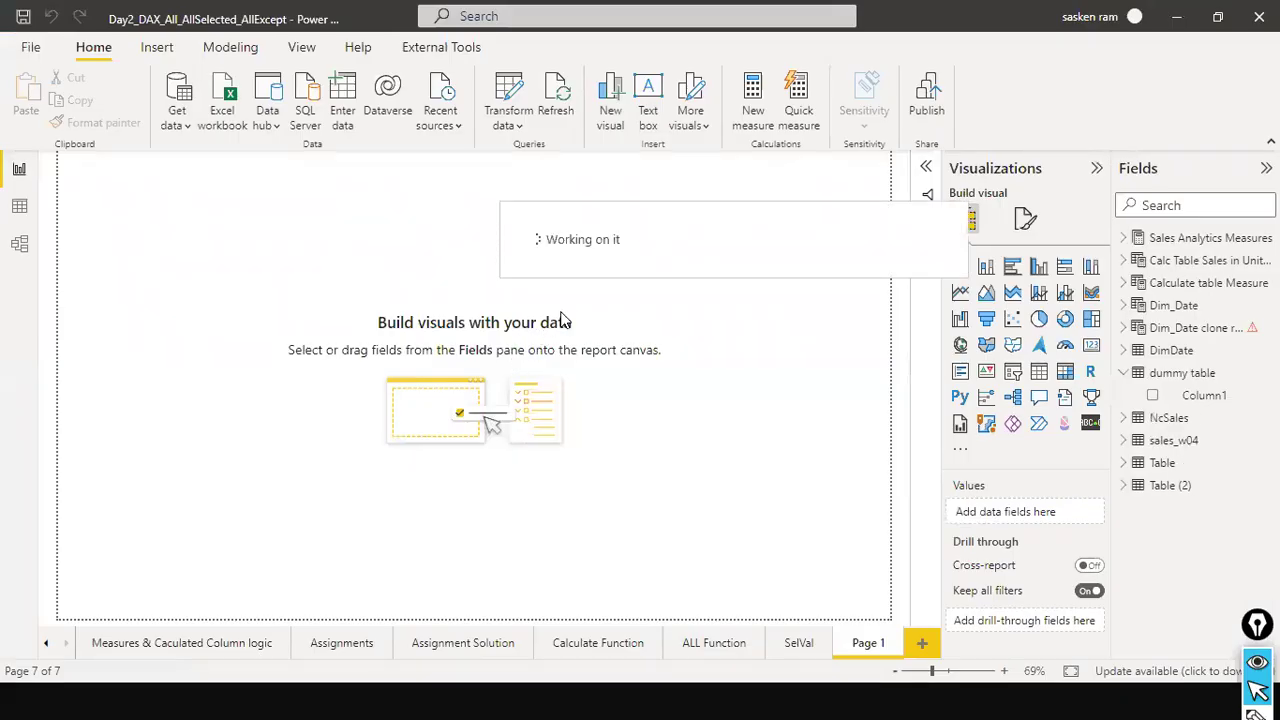
key(alt+Tab)
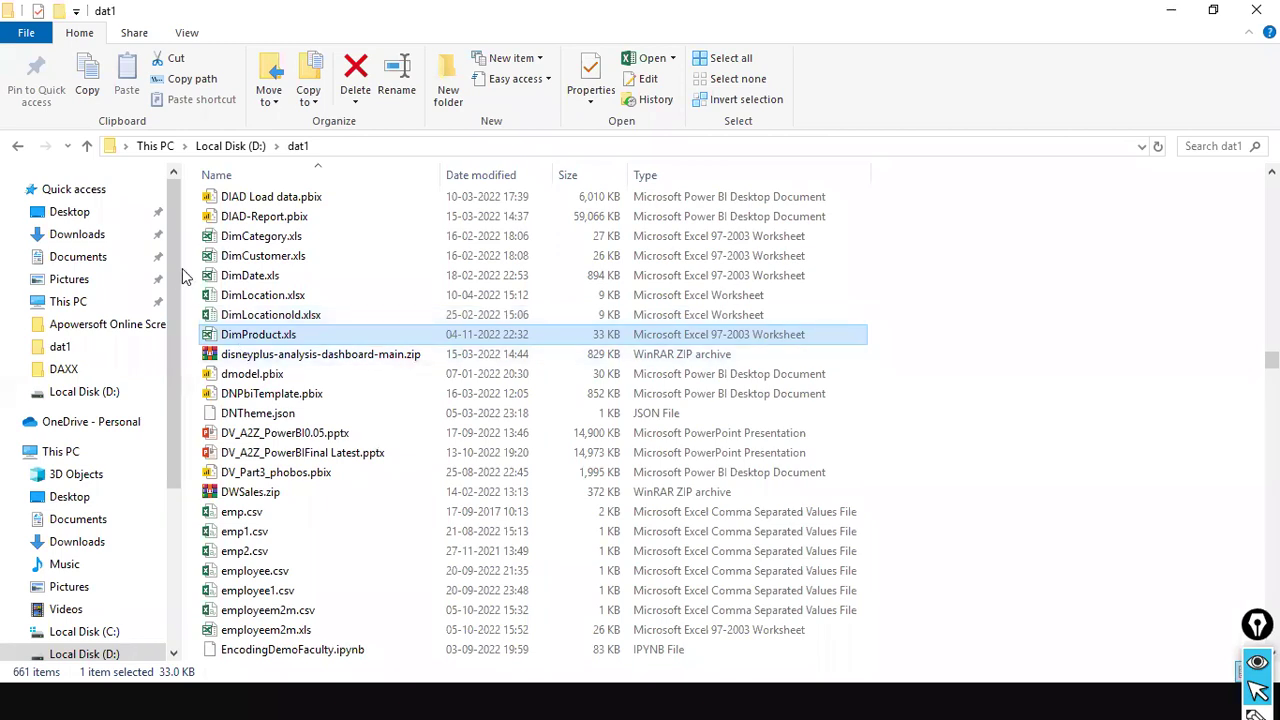
key(alt+Tab)
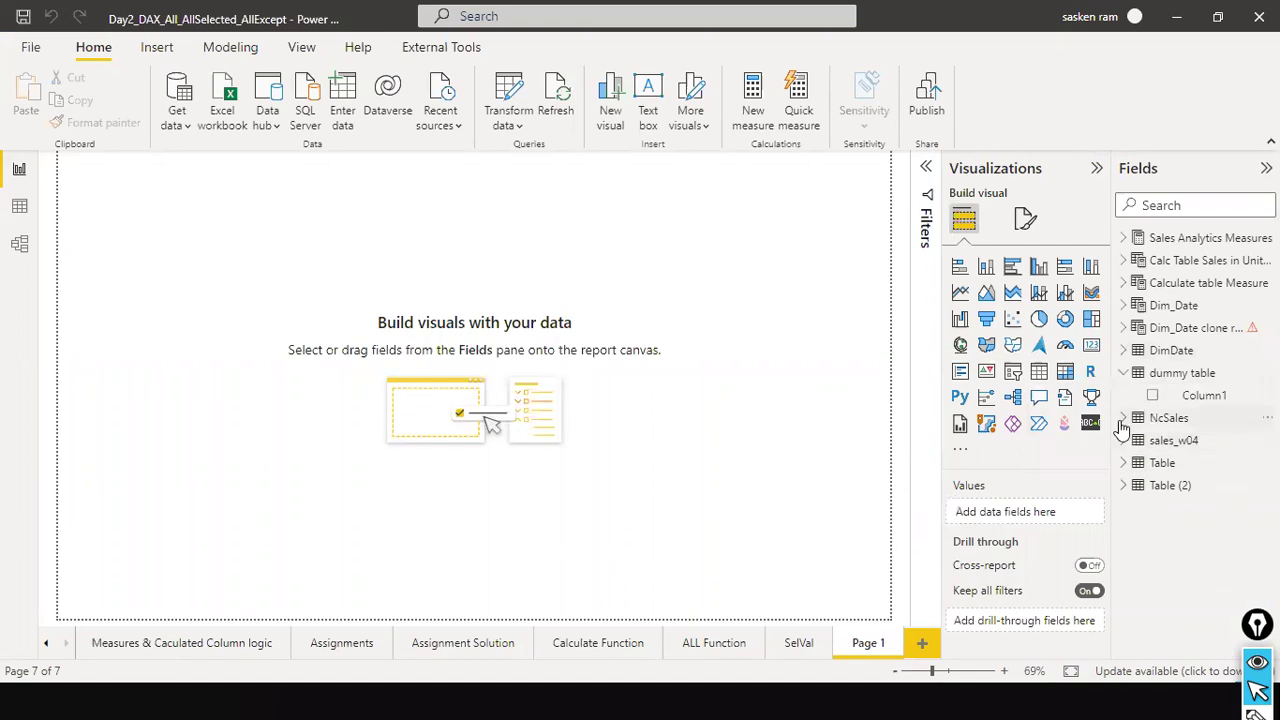
Step: Rename the NcSales table to SalesFact
click(1157, 419)
double_click(1165, 419)
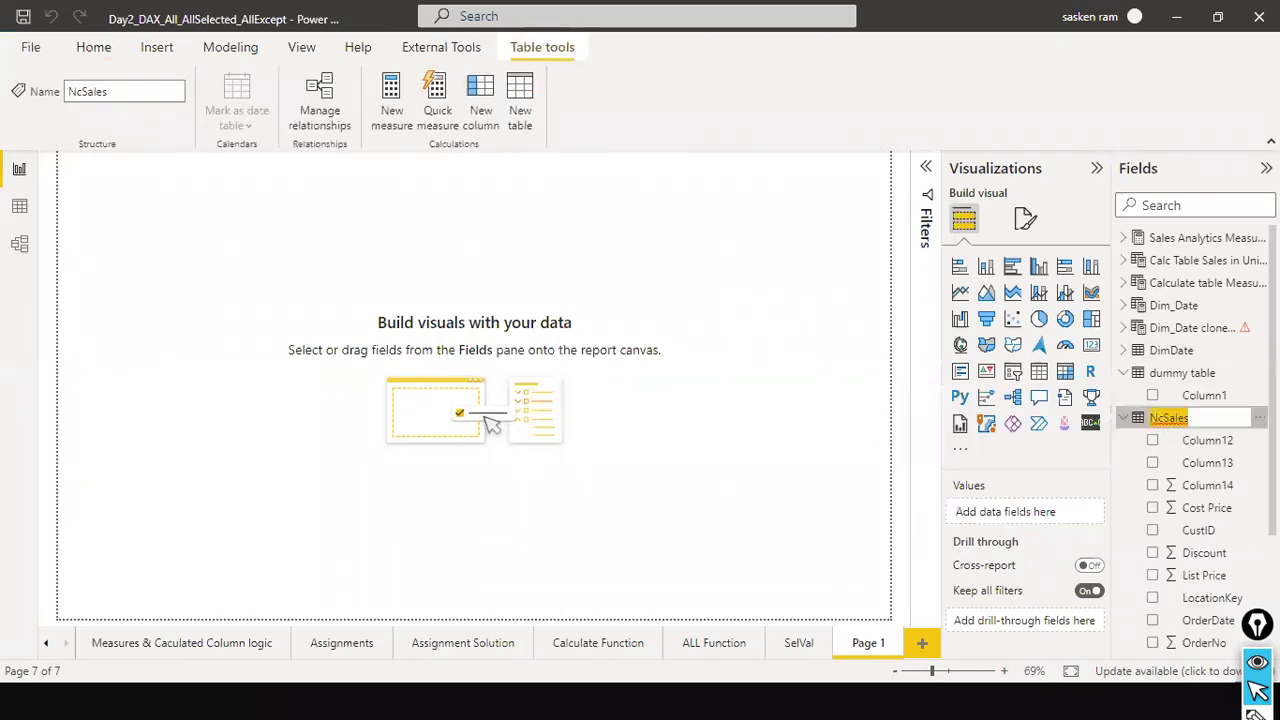
text(SA)
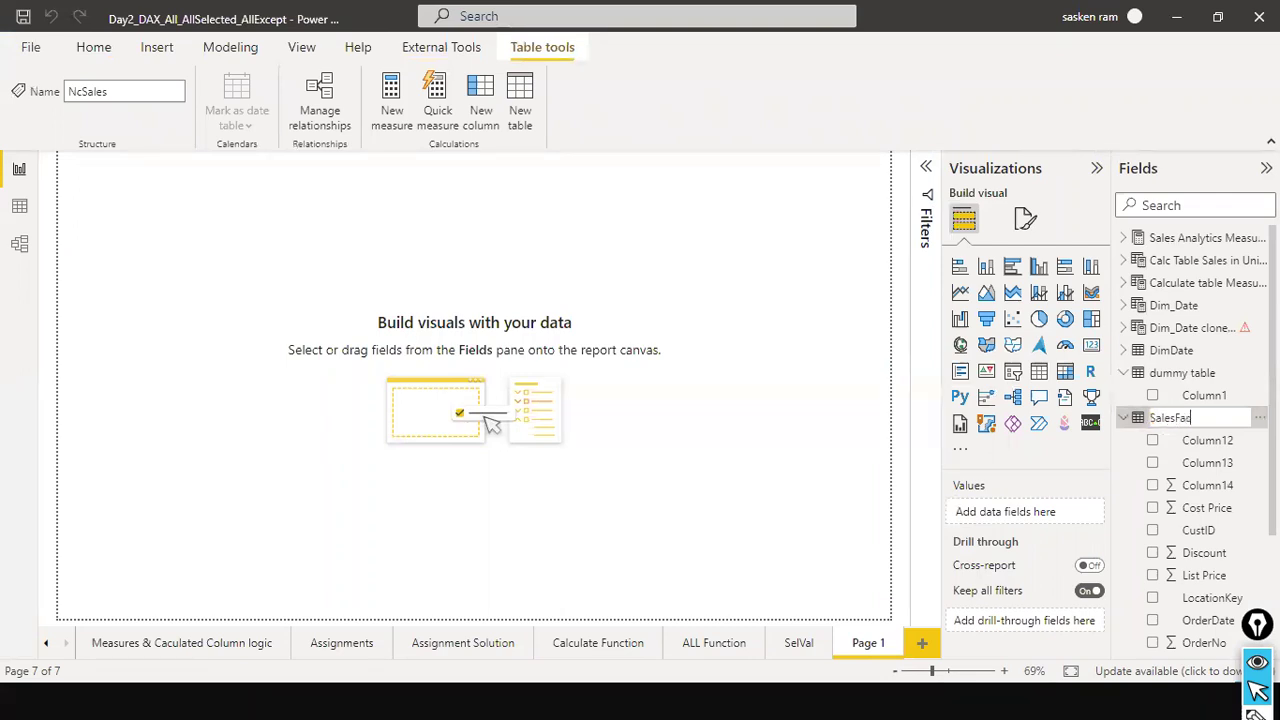
key(Return)
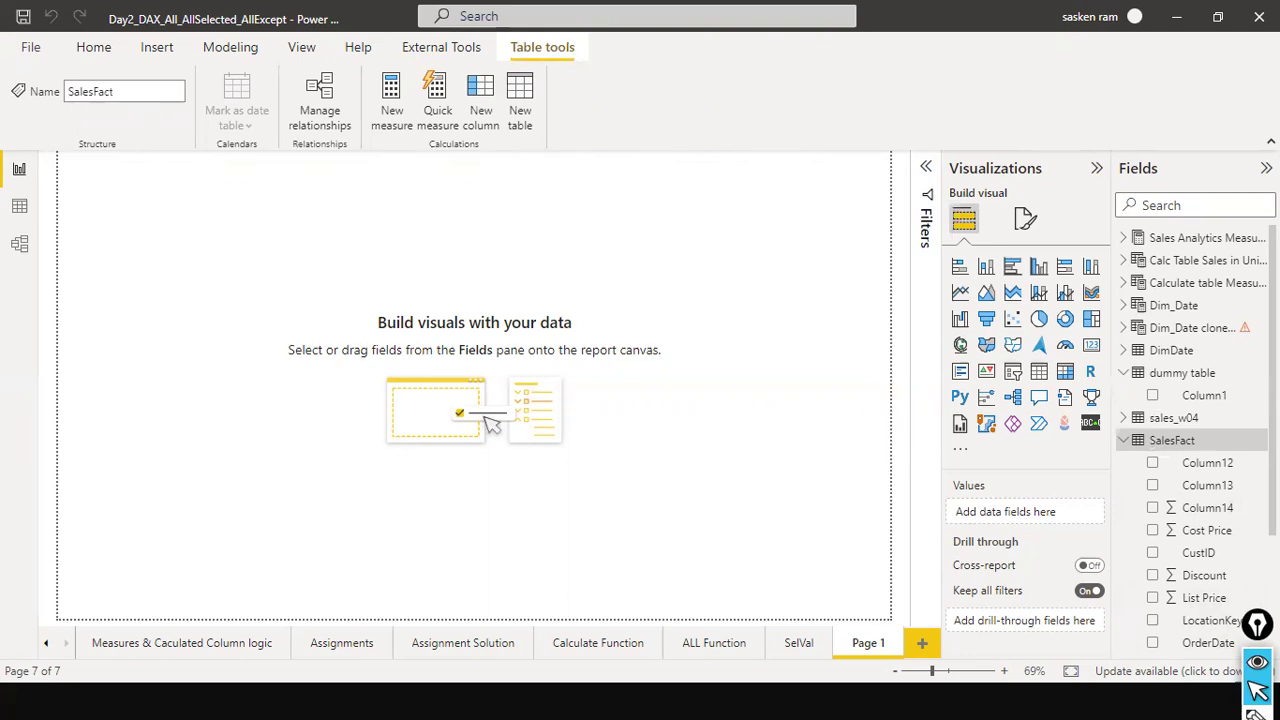
Step: Switch to the DimProduct.xls workbook in Excel and examine its product table columns
key(alt+Tab)
key(alt+Tab)
key(alt+Tab)
key(alt+Tab)
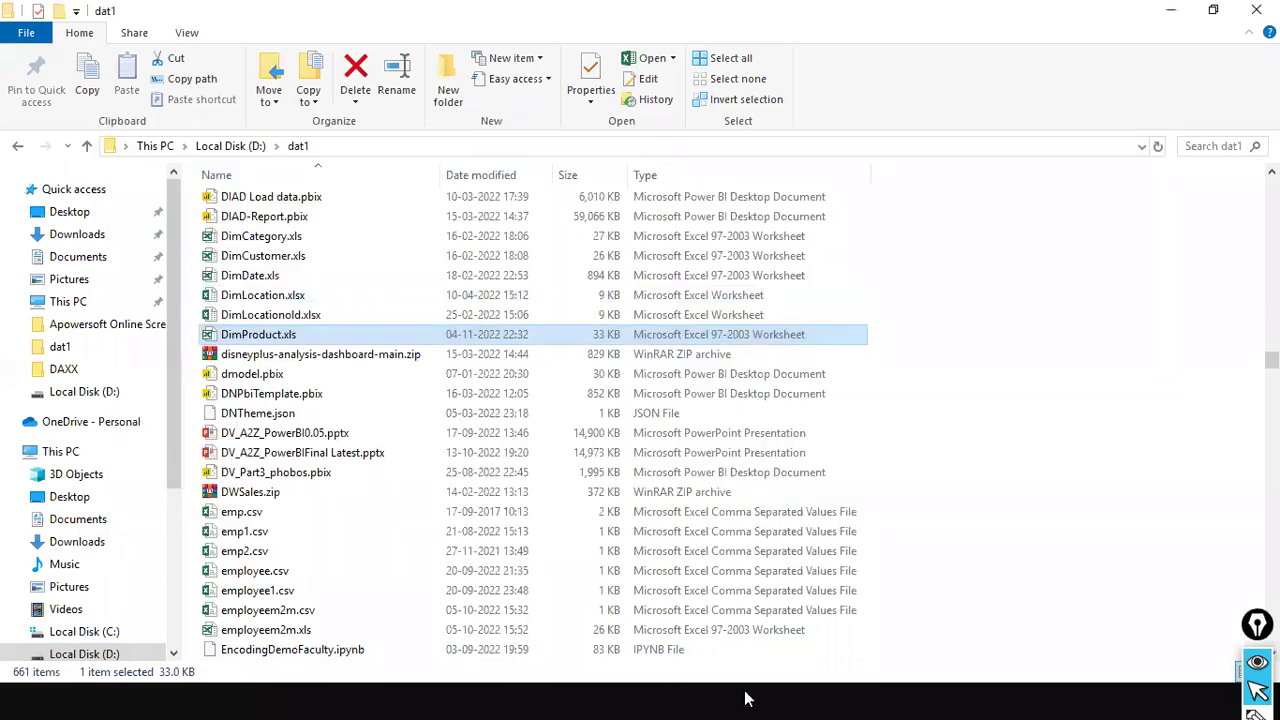
key(super)
click(863, 694)
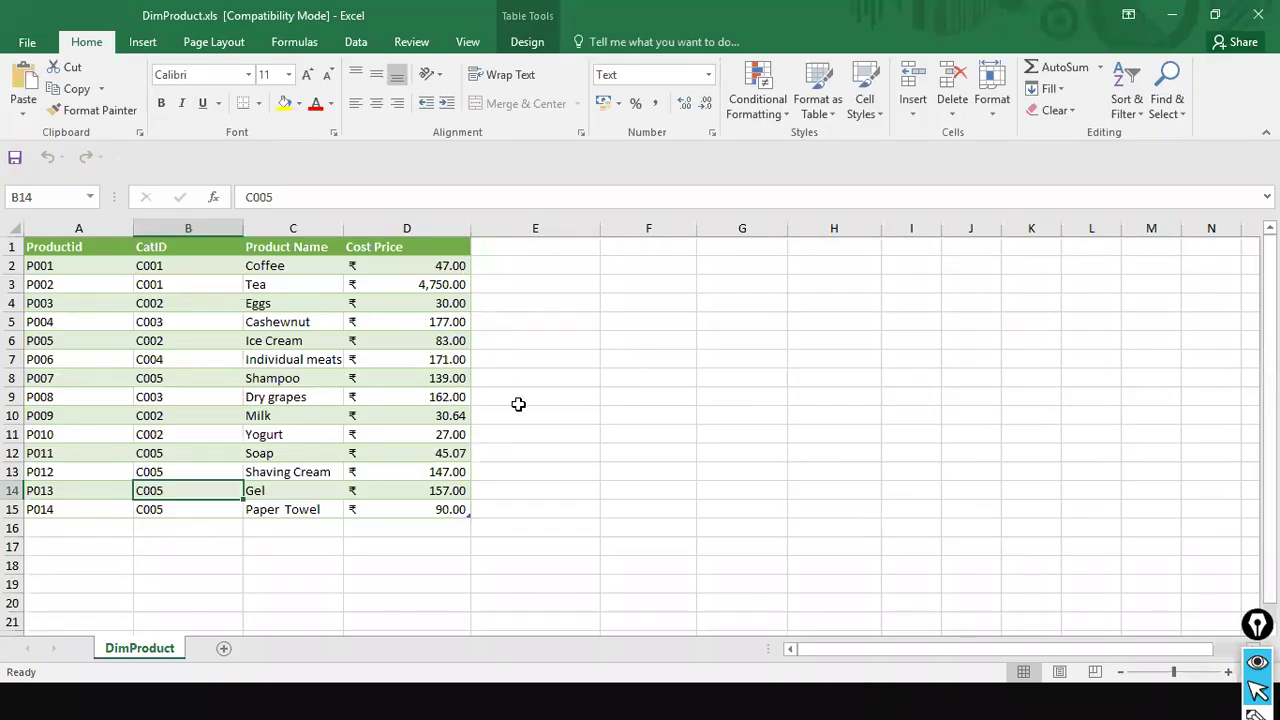
Step: Switch back to the Power BI report and load the DimProduct sheet from the Excel workbook DimProduct.xls
key(alt+Tab)
key(alt+Tab)
key(Tab)
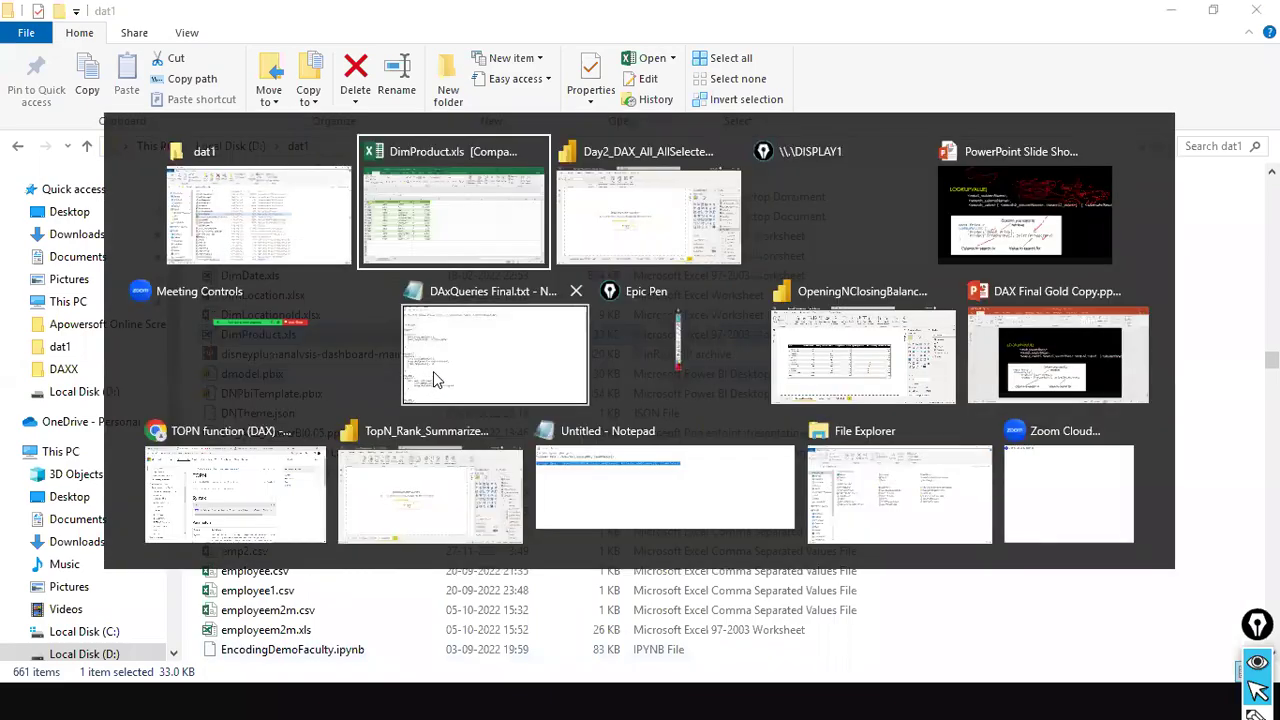
click(95, 48)
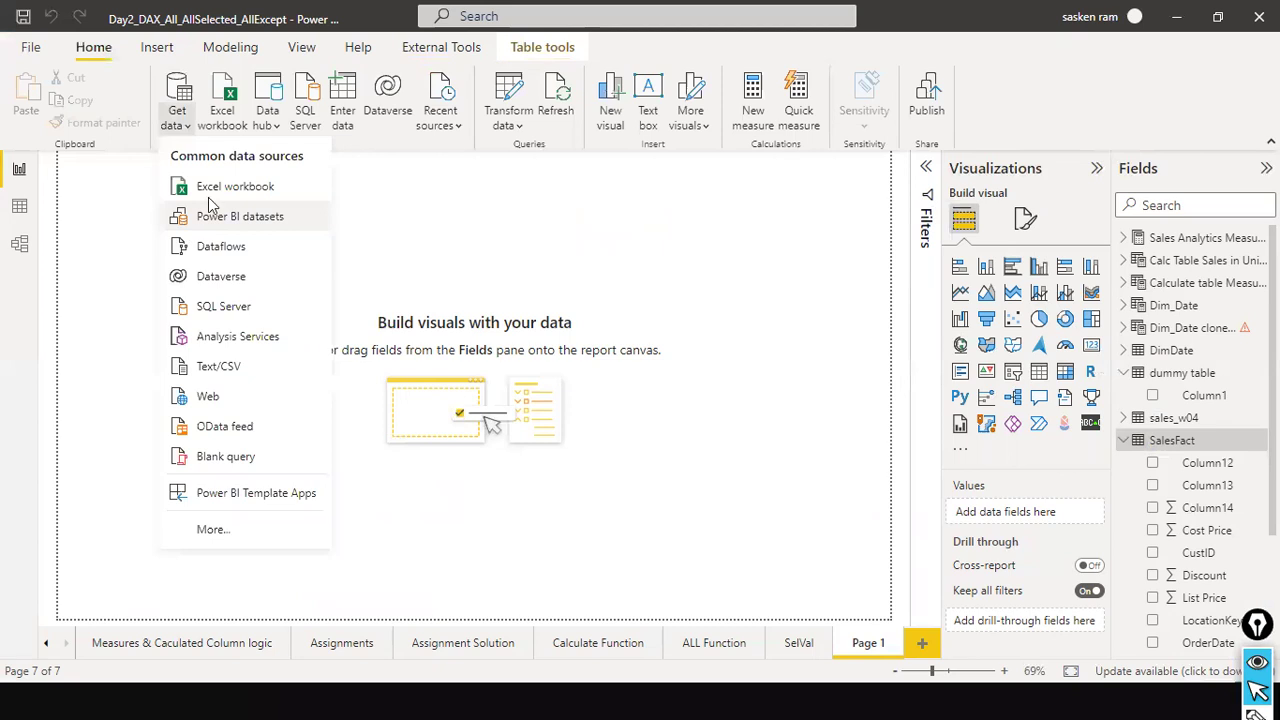
key(Escape)
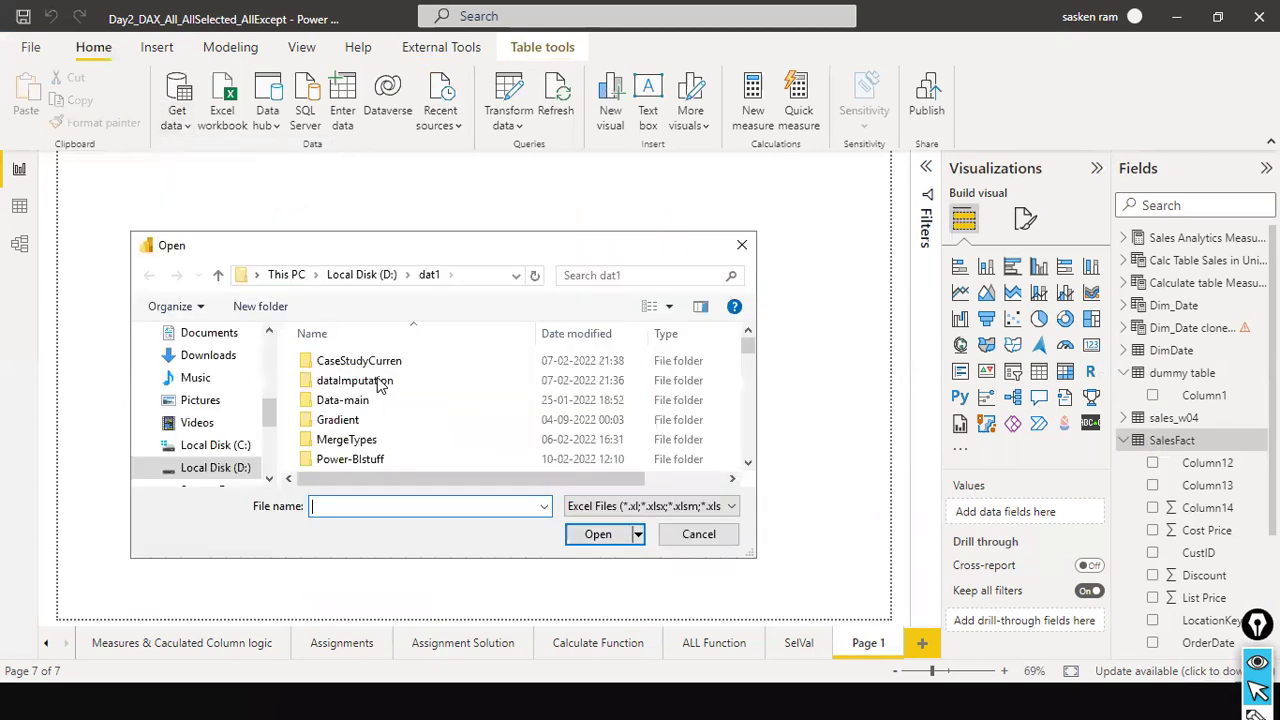
click(378, 381)
text(dim)
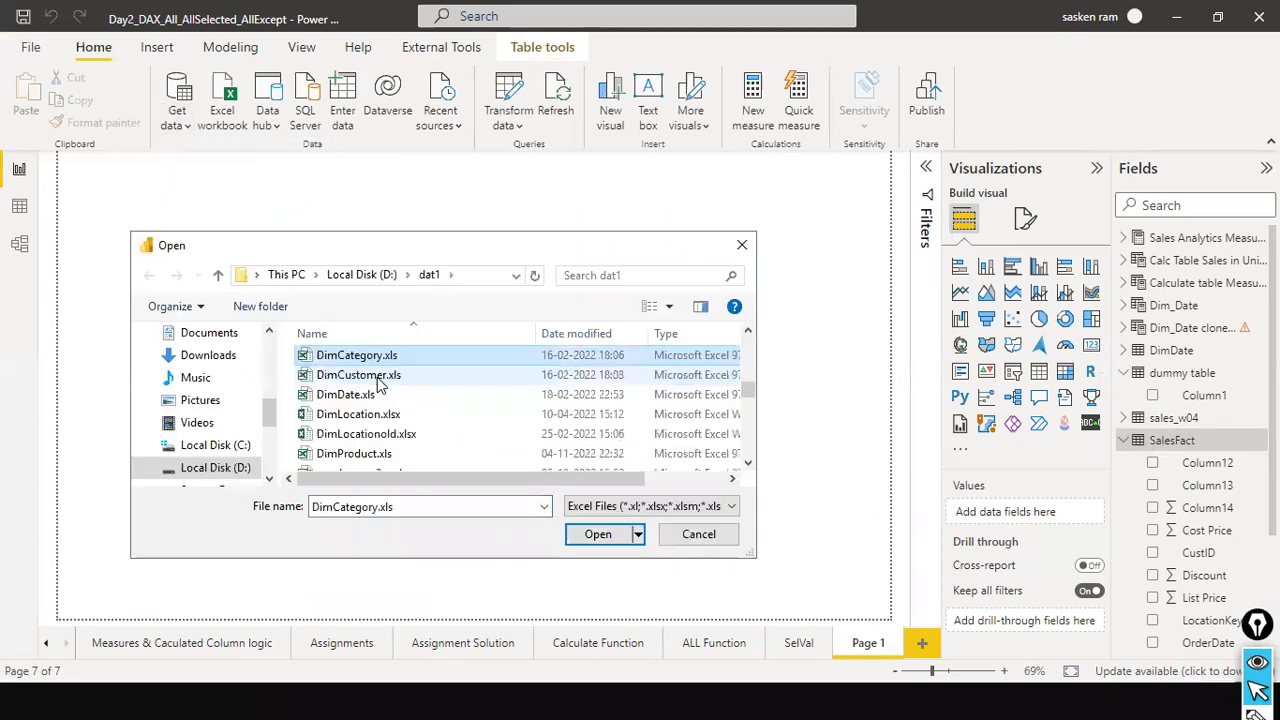
click(350, 454)
click(597, 535)
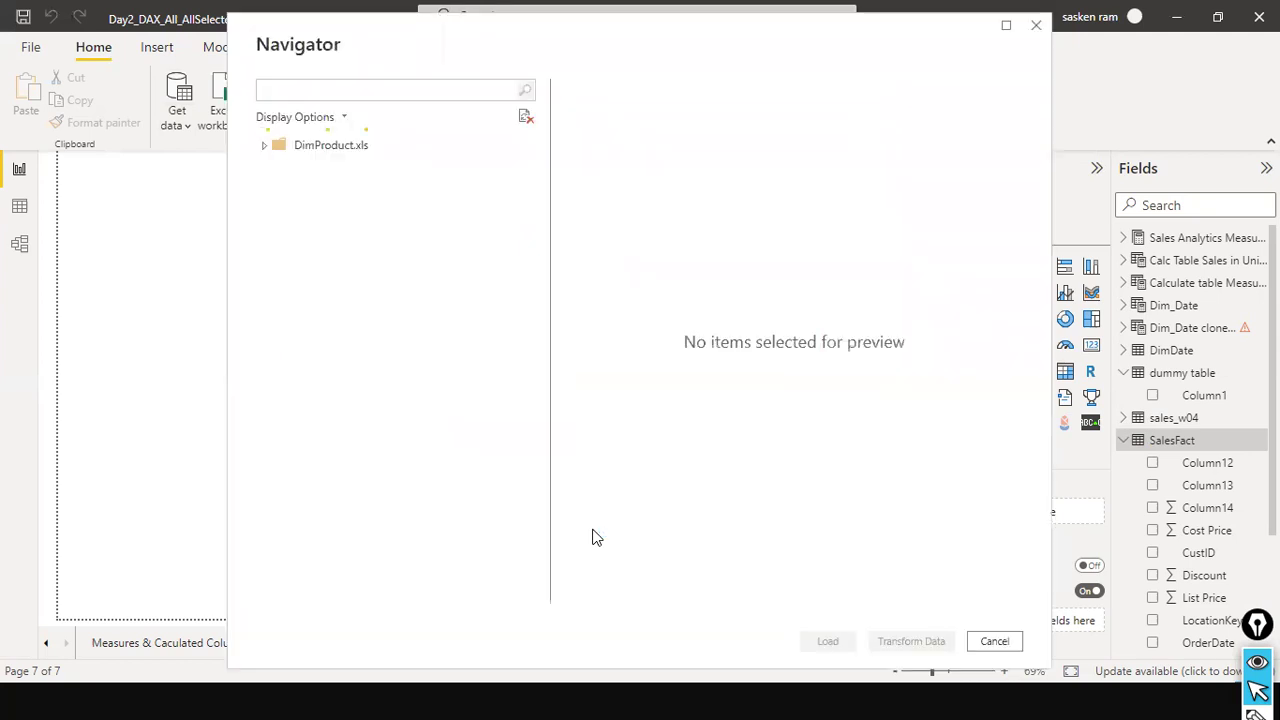
click(285, 170)
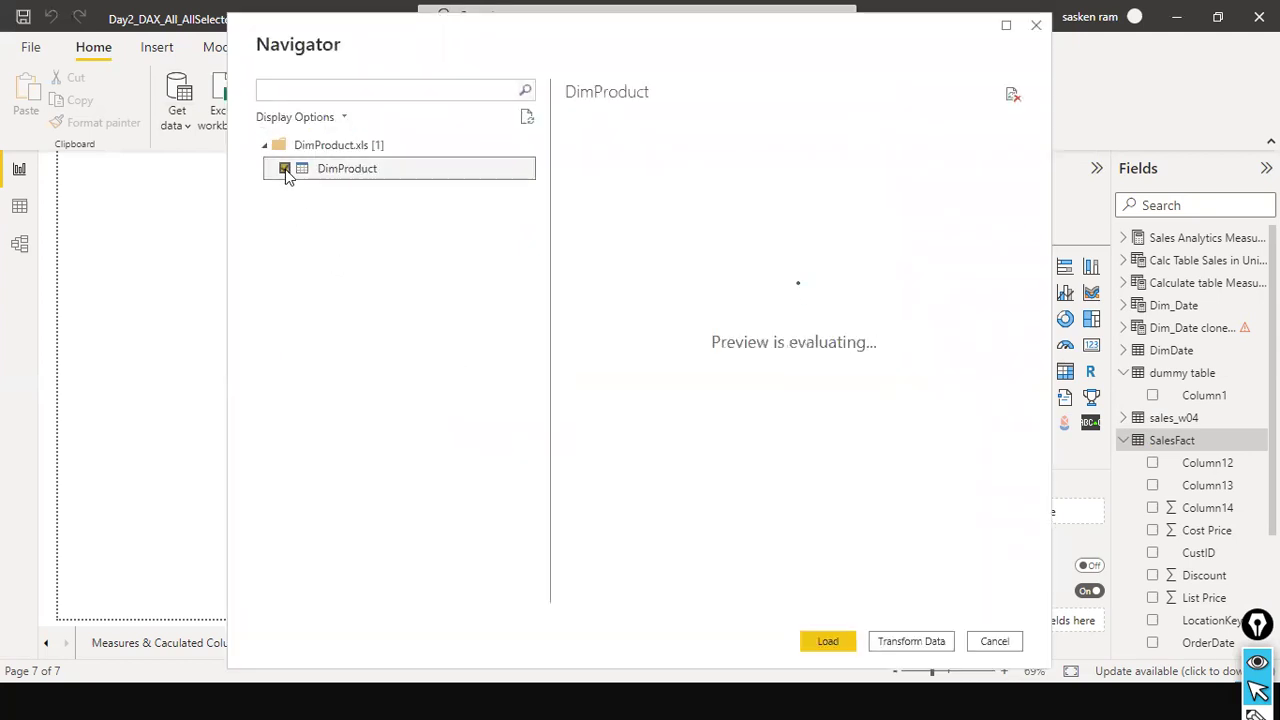
click(829, 641)
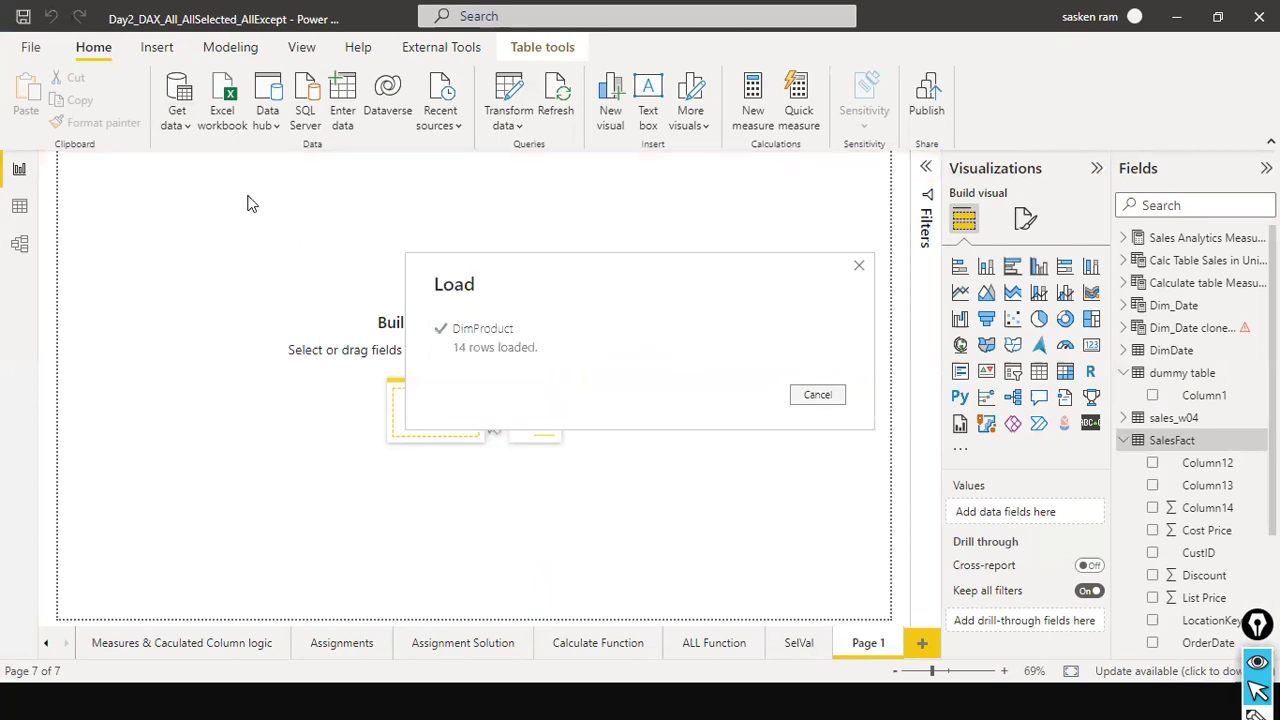
Step: Load Sheet1 from the Excel workbook DimCustomer.xls in the dat1 folder
click(175, 128)
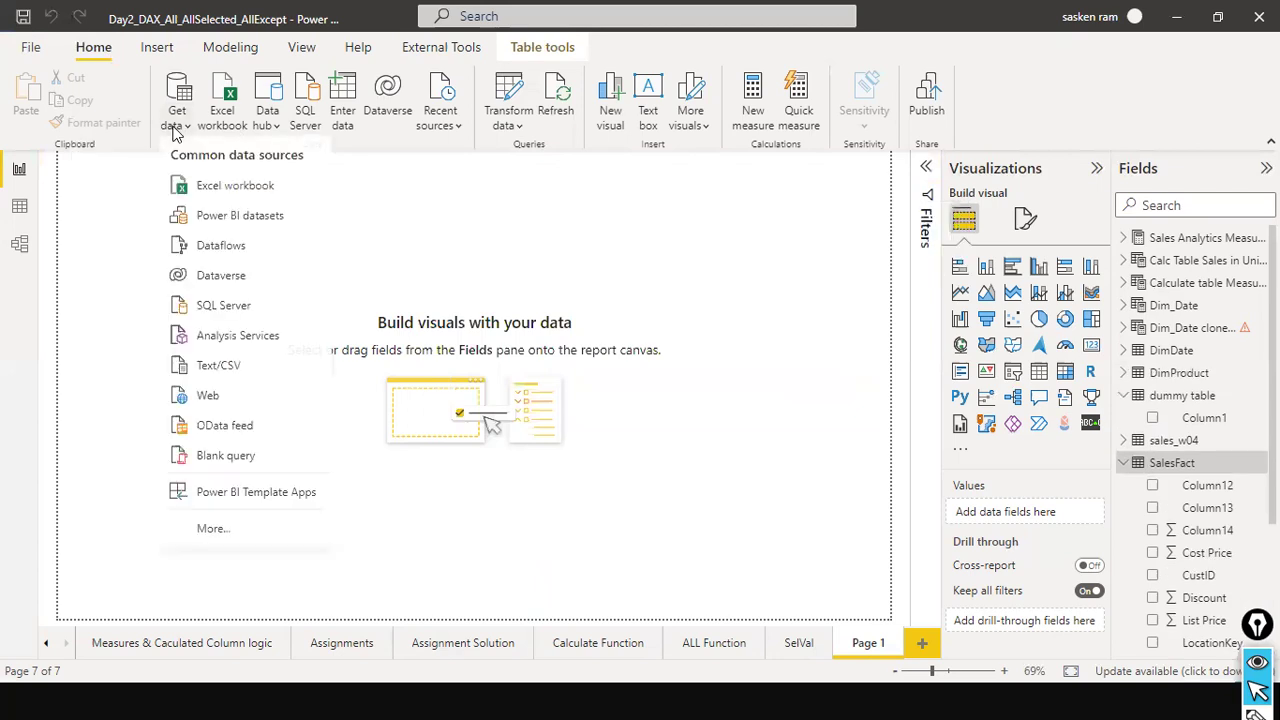
click(230, 188)
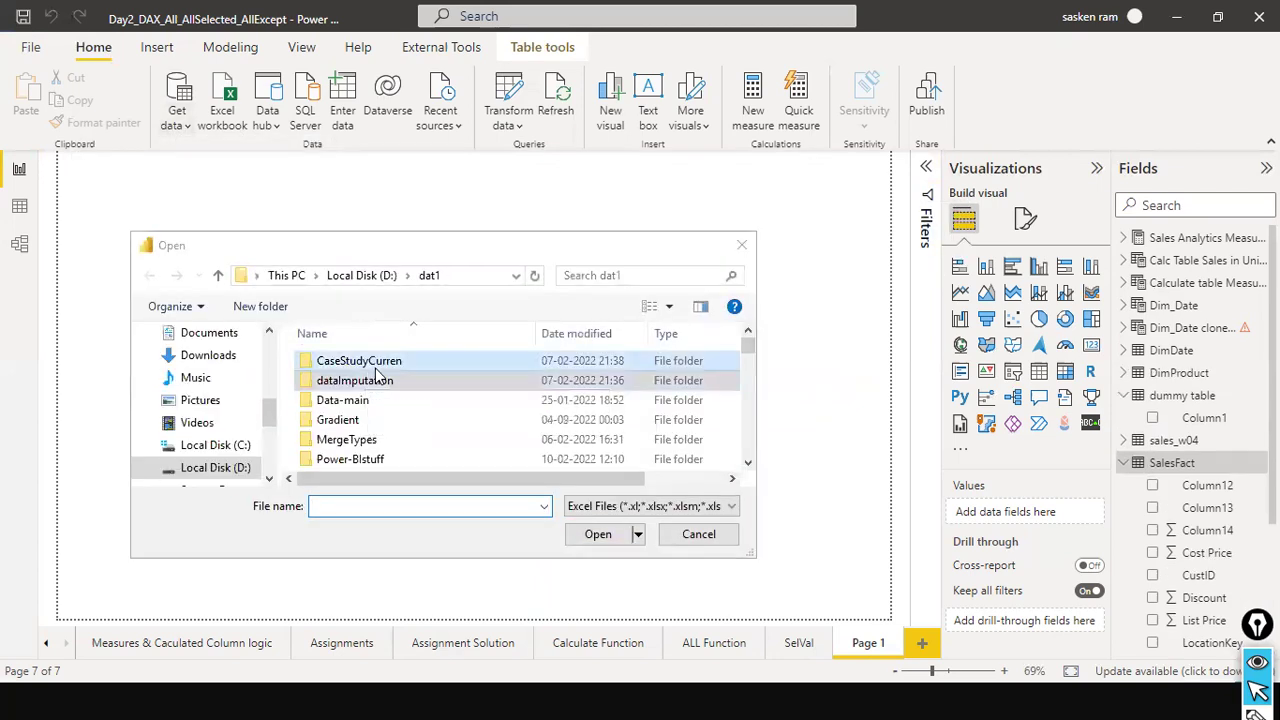
drag(378, 373, 377, 362)
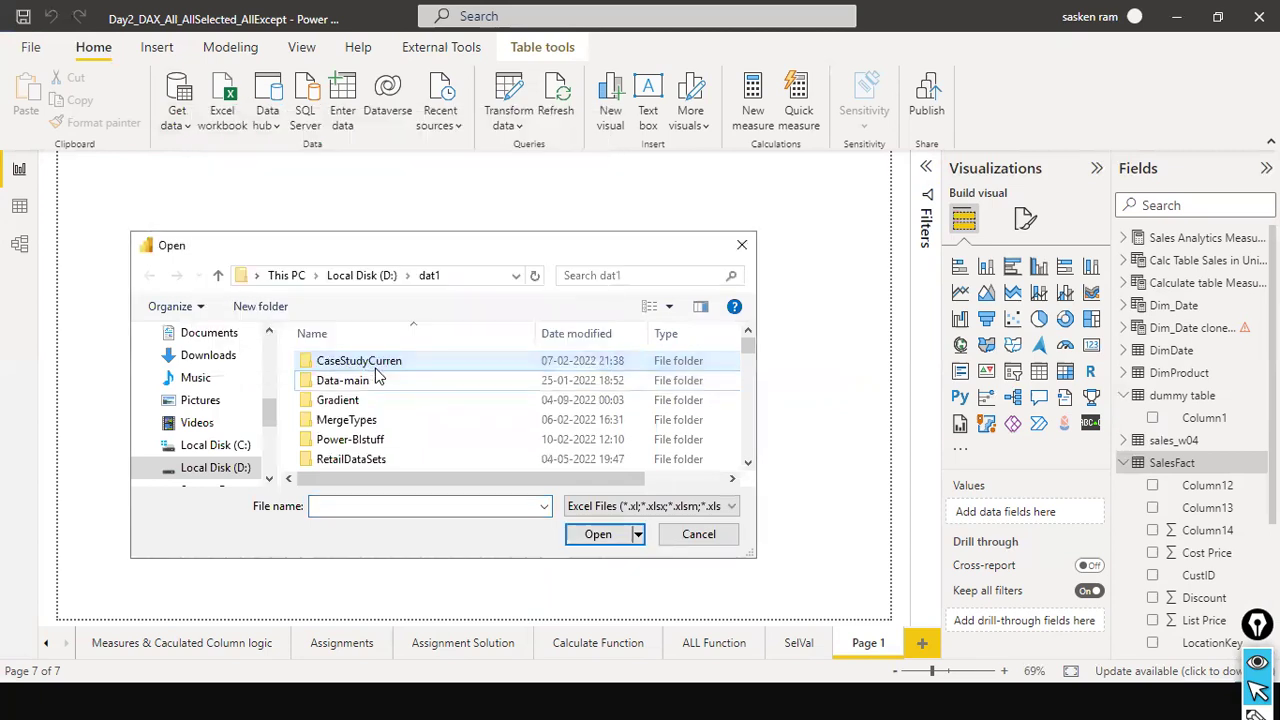
key(d)
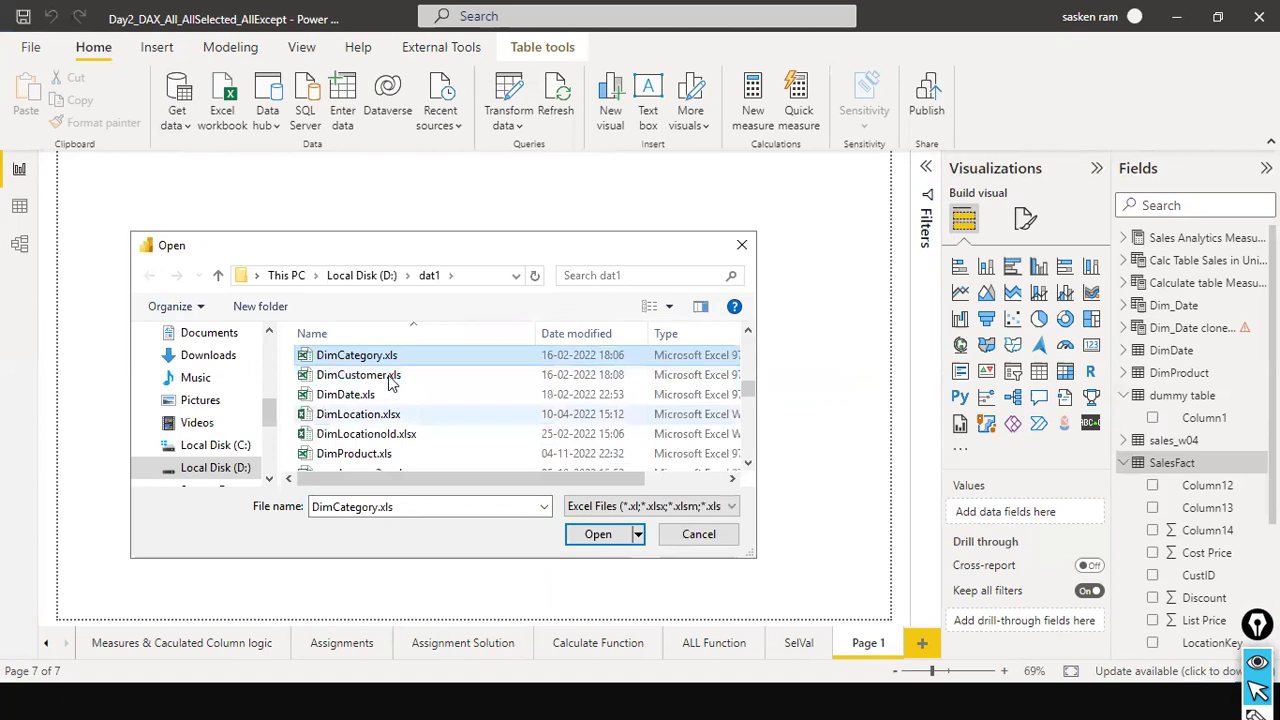
key(Down)
click(598, 535)
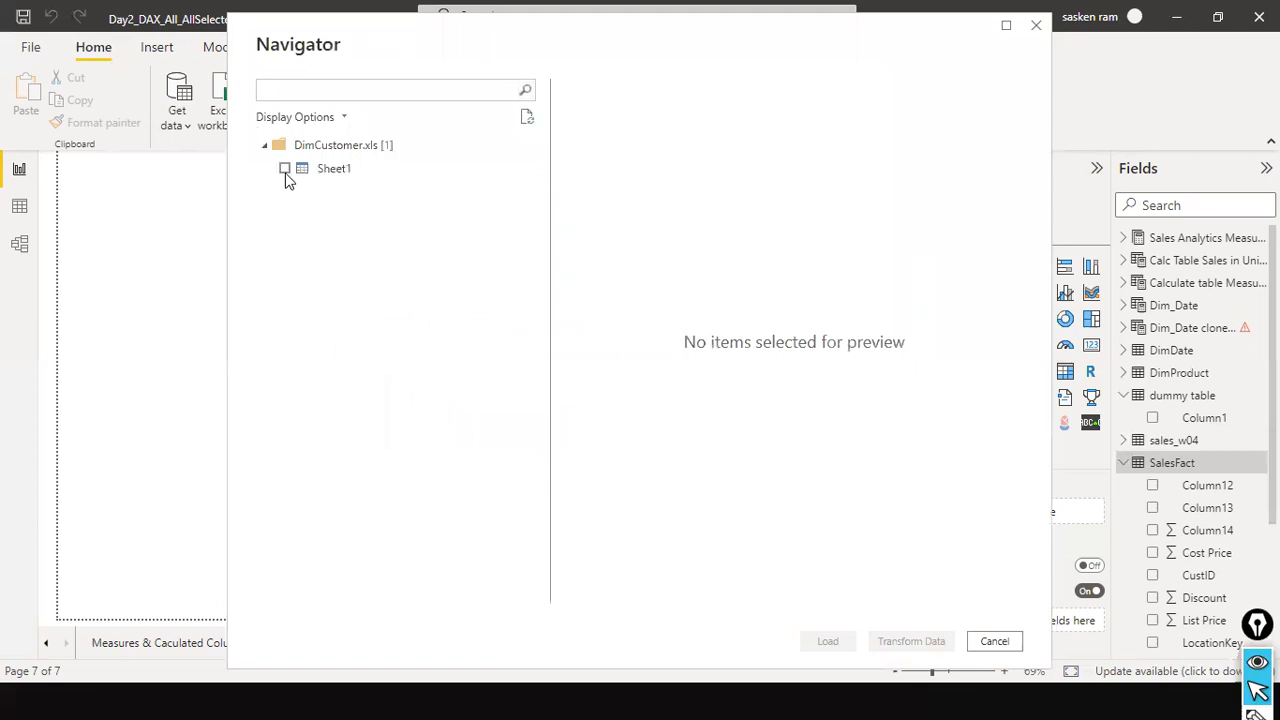
click(287, 175)
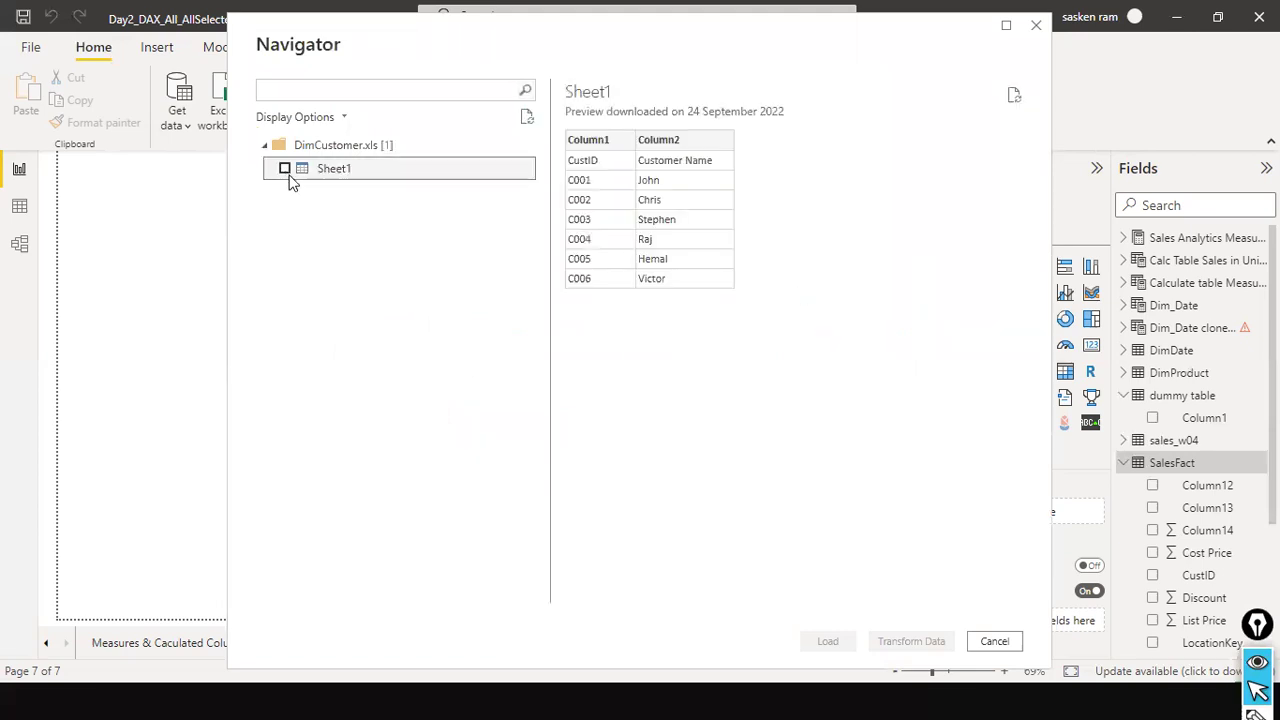
click(285, 170)
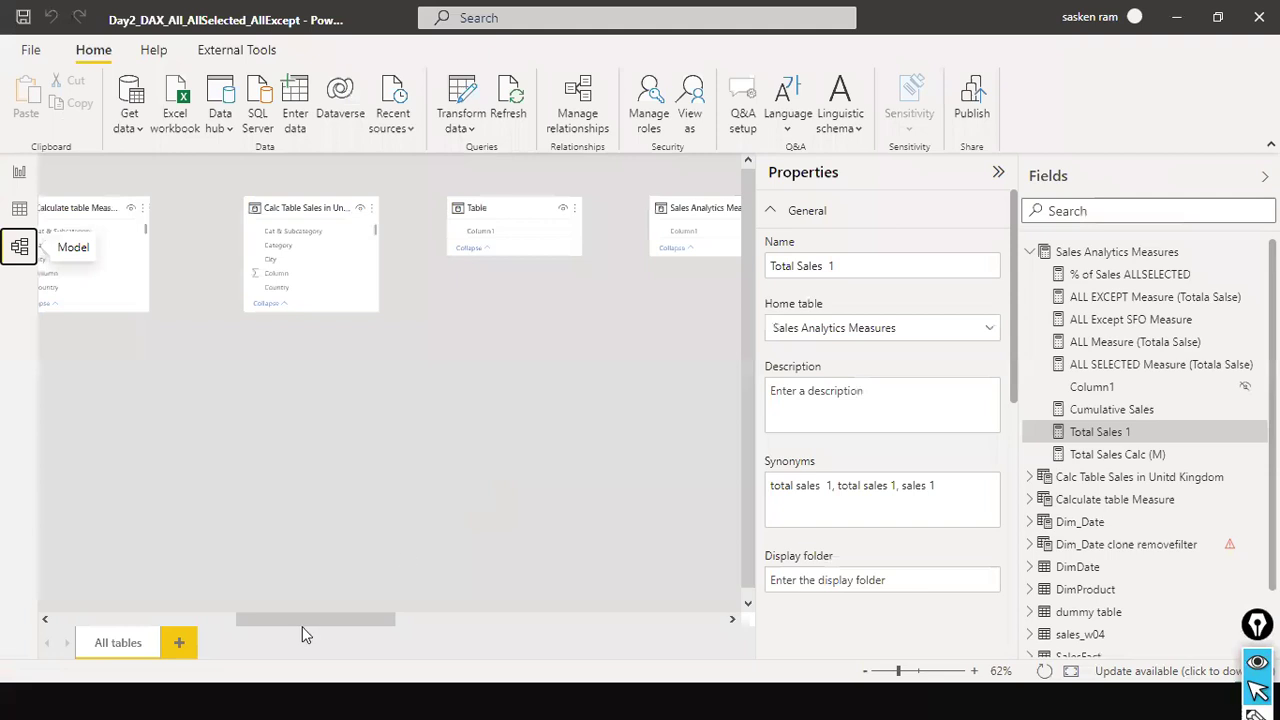
Step: In the model diagram, move the SalesFact, DimProduct and Sheet1 tables closer together below the dummy table
click(122, 613)
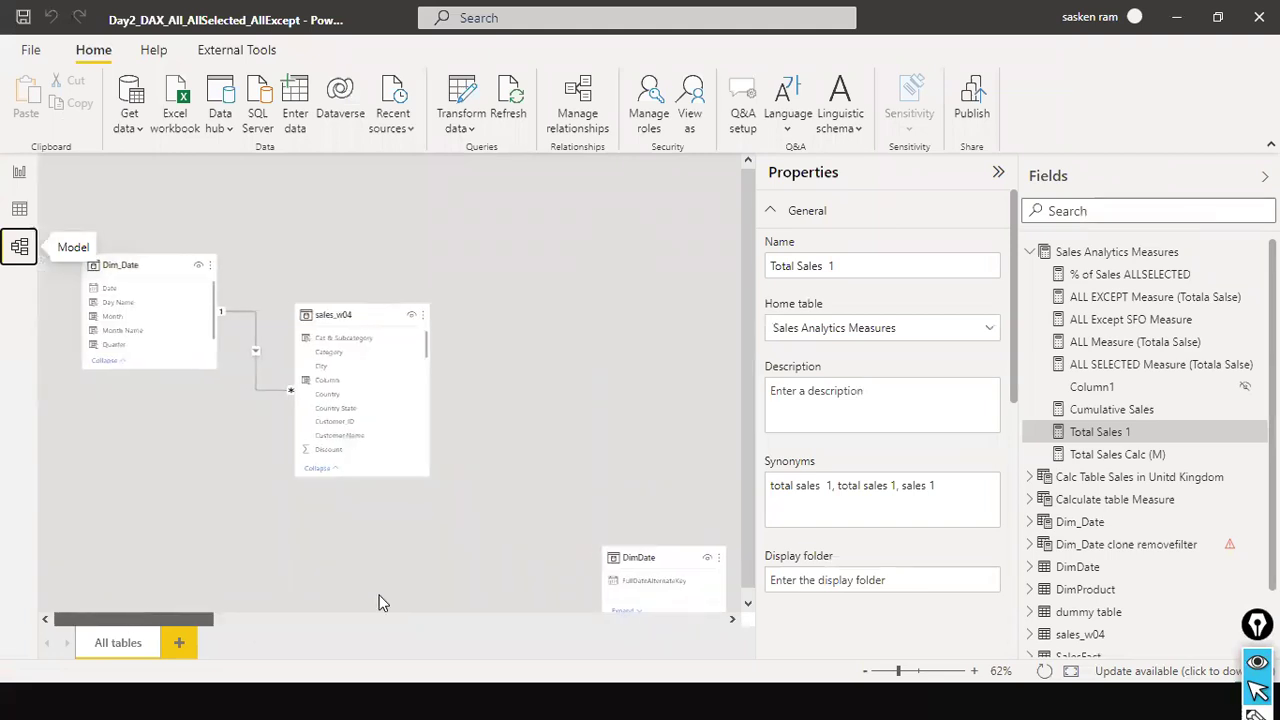
click(596, 619)
click(604, 620)
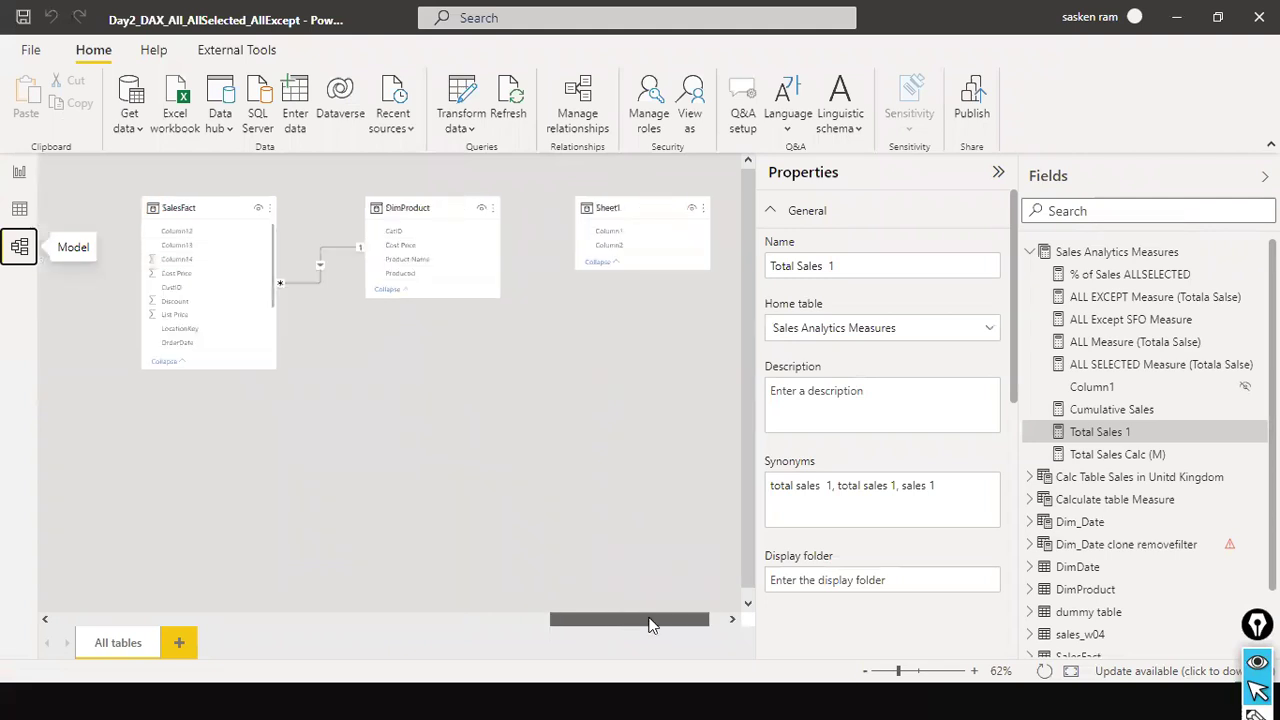
drag(596, 624, 560, 624)
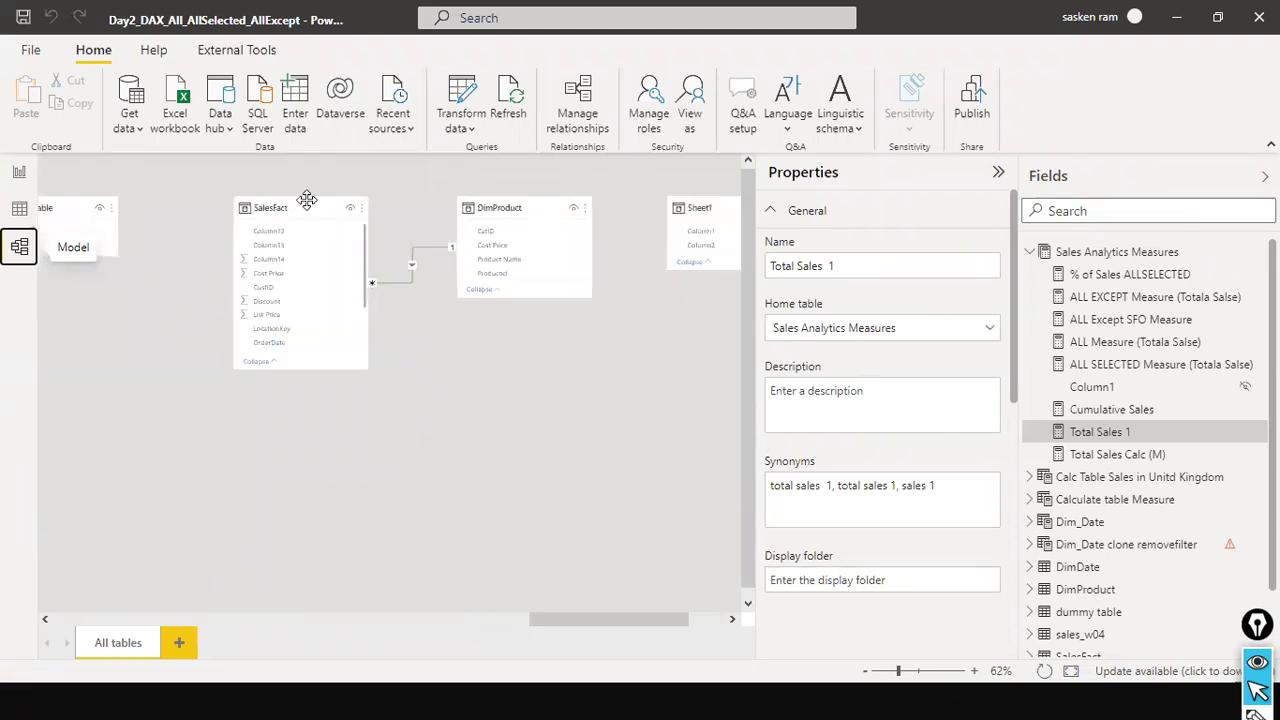
drag(15, 474, 20, 474)
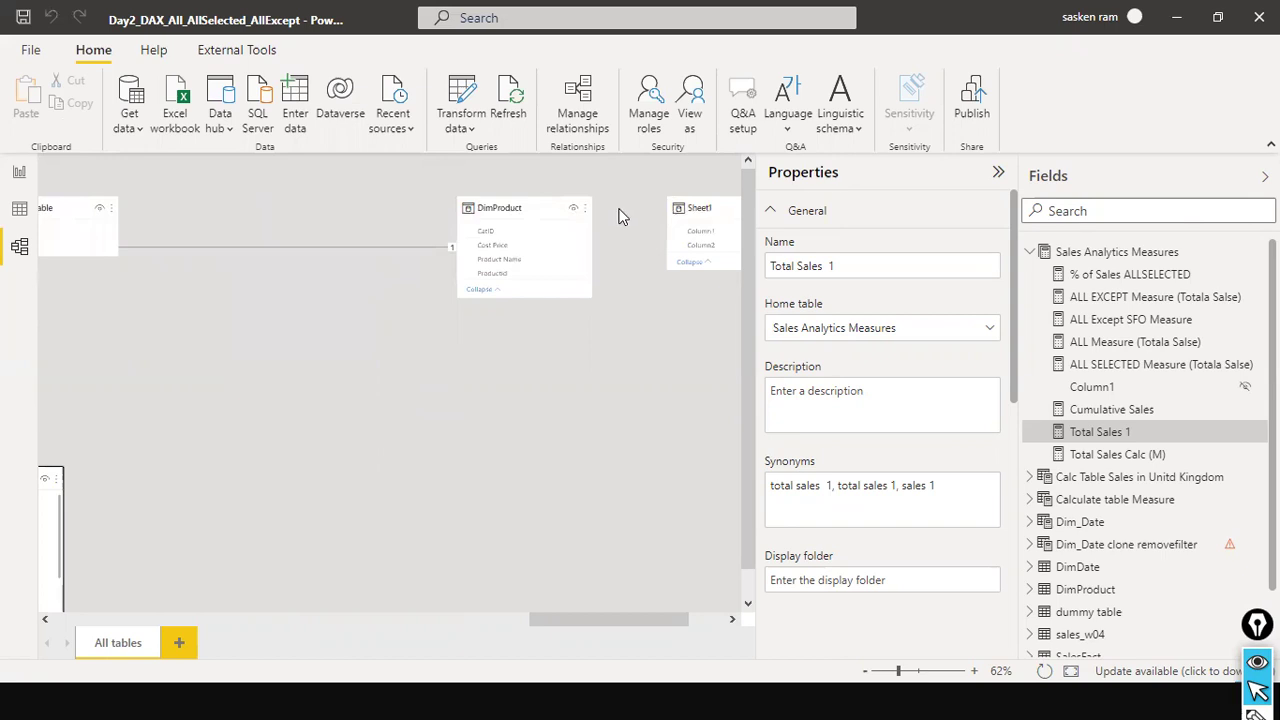
drag(369, 401, 240, 524)
drag(697, 210, 366, 303)
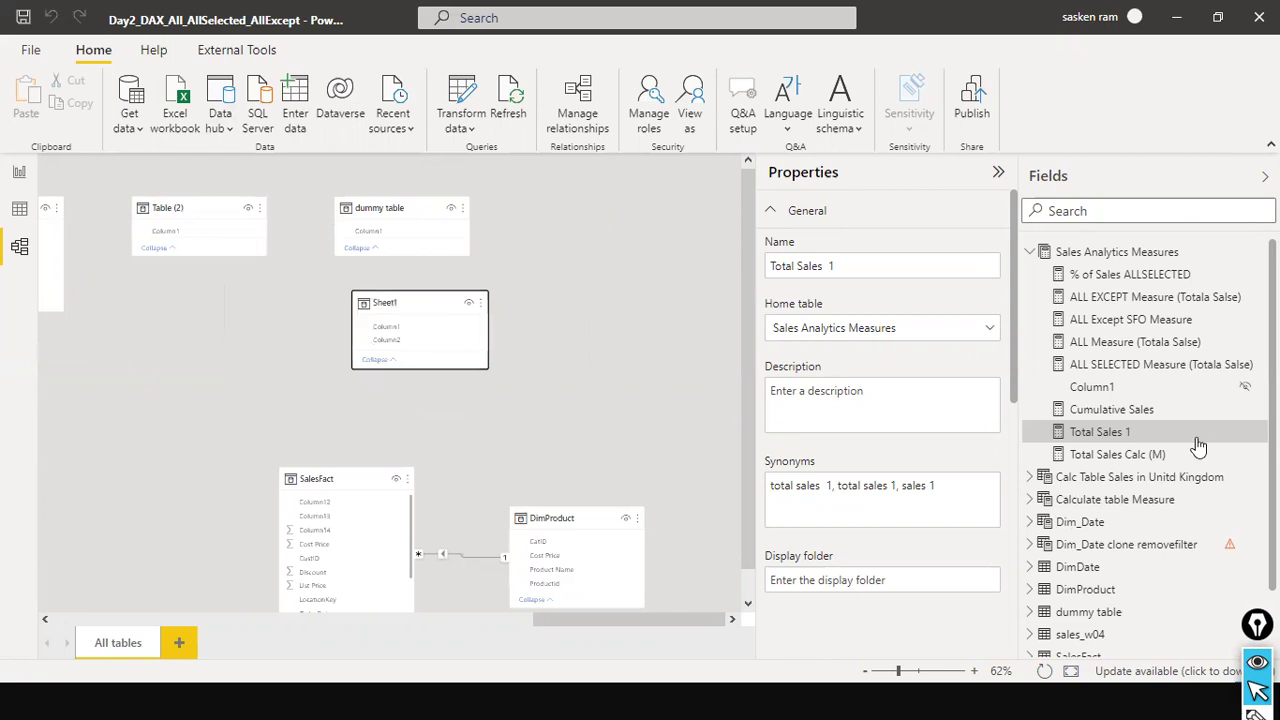
scroll(1240, 478, down, 2)
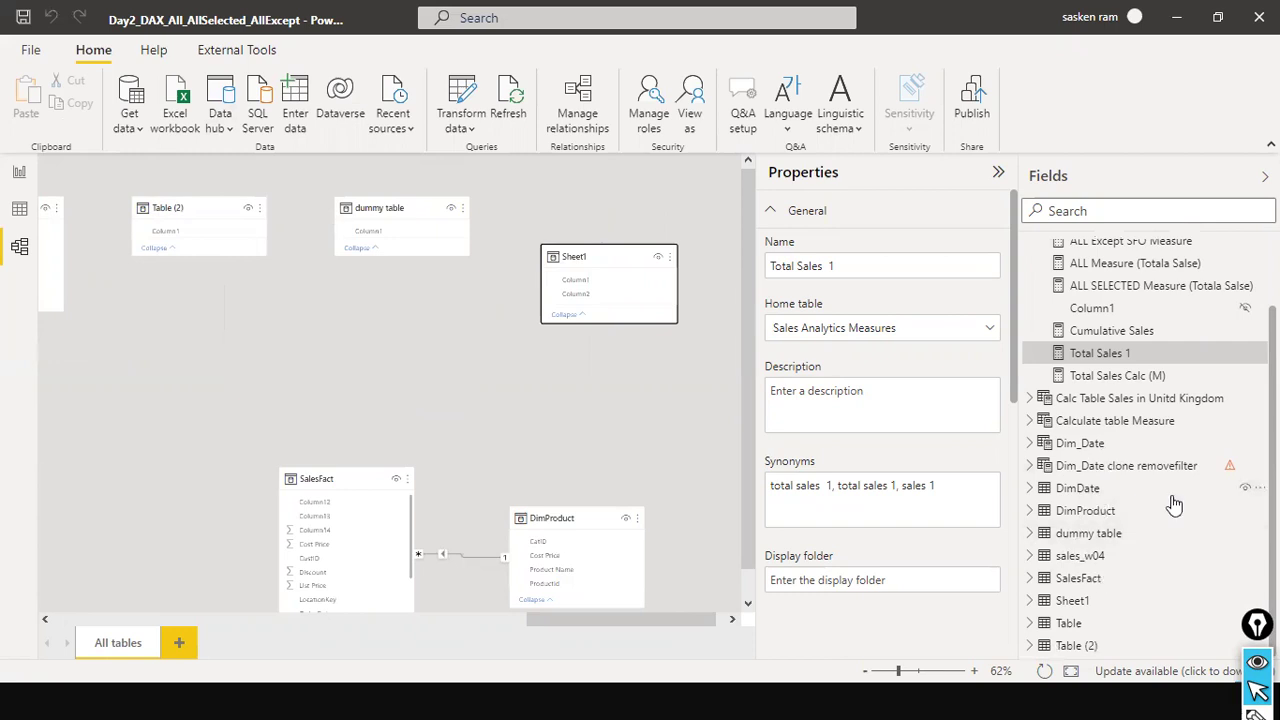
scroll(1186, 410, up, 1)
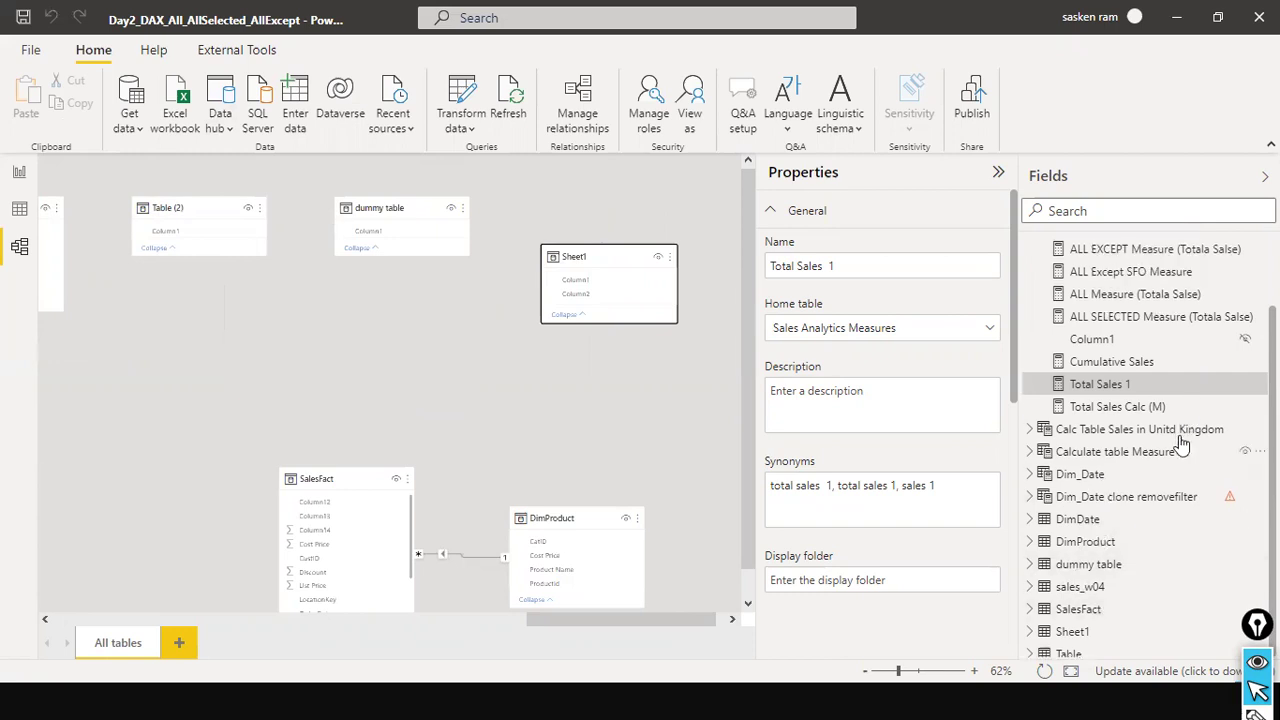
scroll(1180, 460, down, 1)
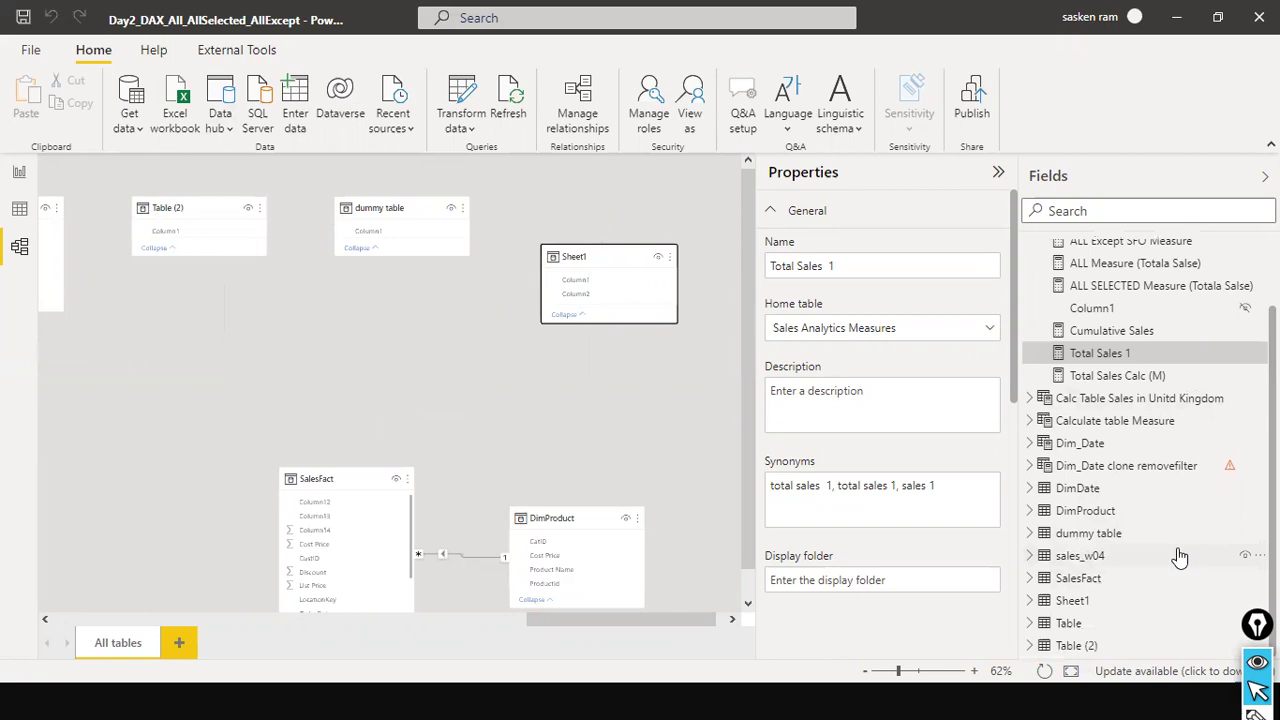
mouse_move(1180, 557)
click(317, 622)
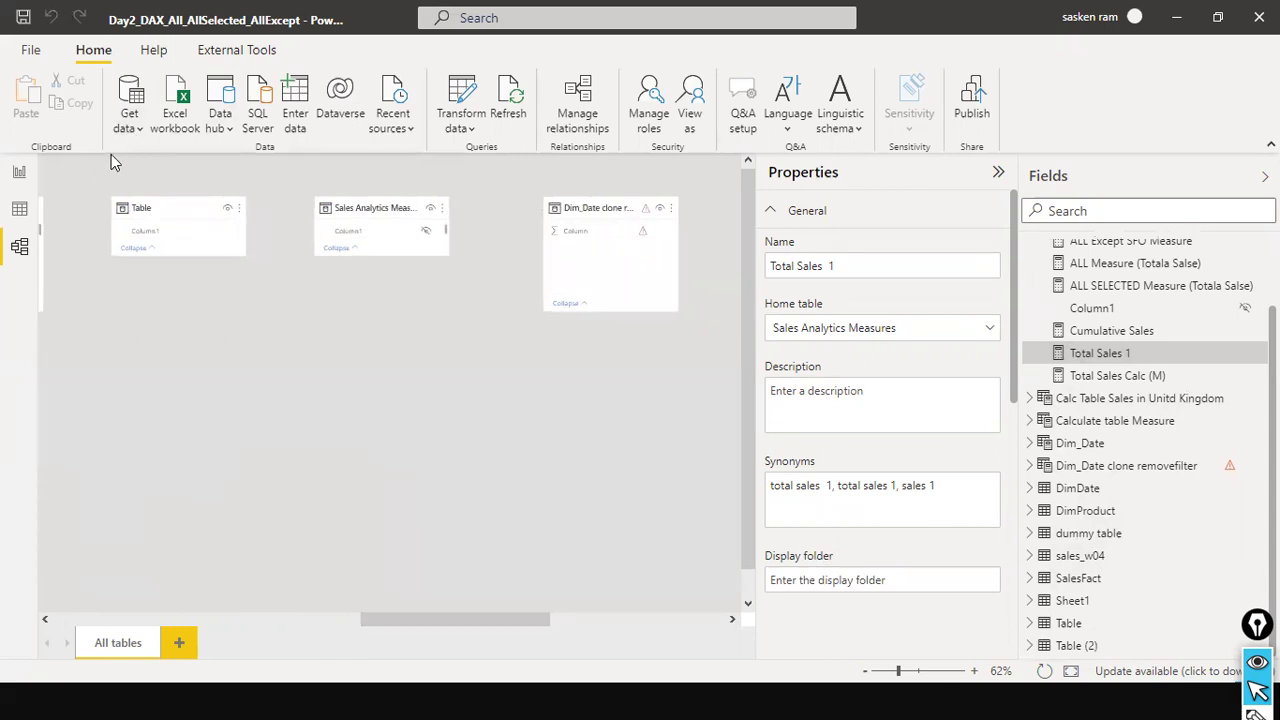
Step: Load the Sales_data sheet from the Excel workbook DimCategory.xls
click(139, 126)
click(160, 184)
scroll(400, 363, down, 2)
click(394, 358)
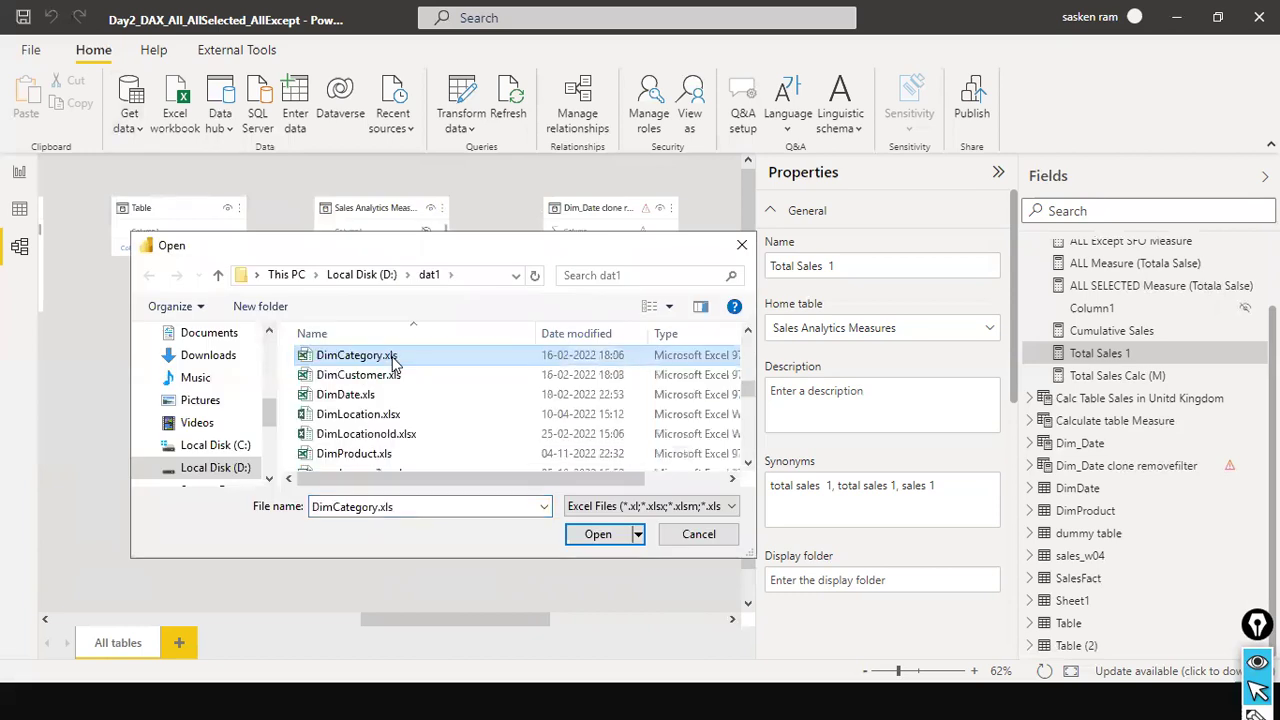
double_click(393, 360)
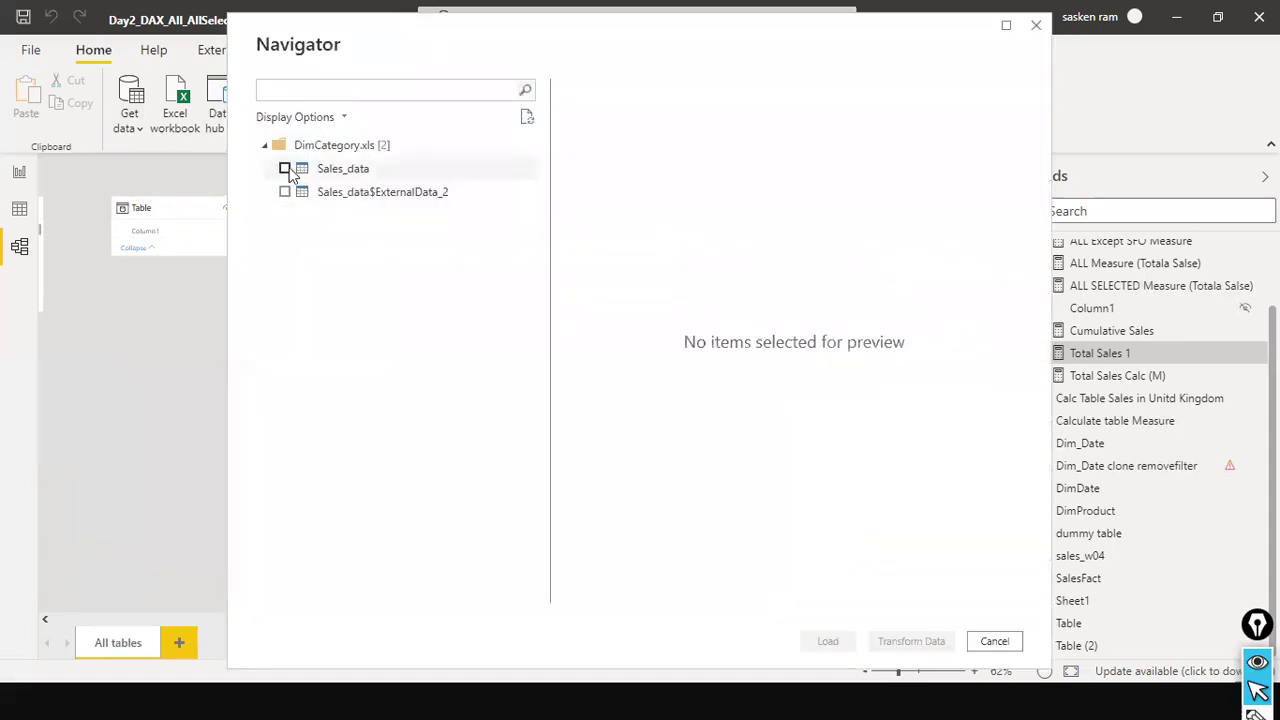
click(286, 169)
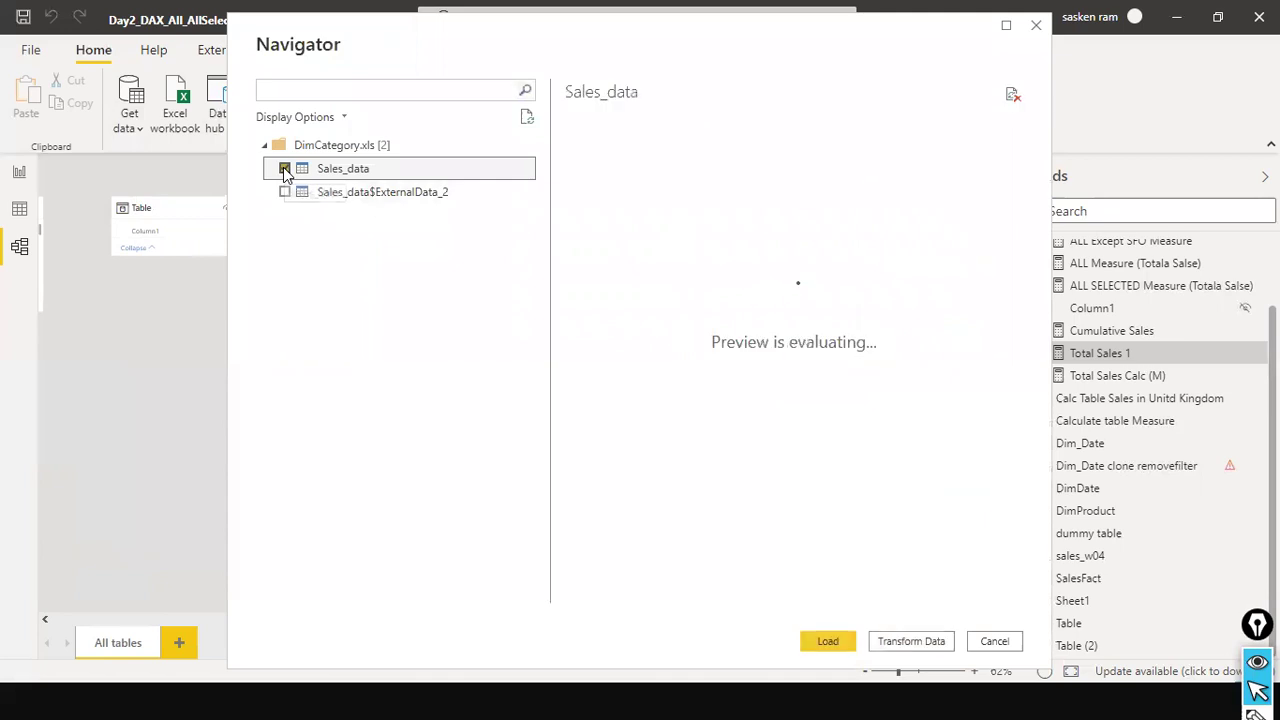
click(828, 645)
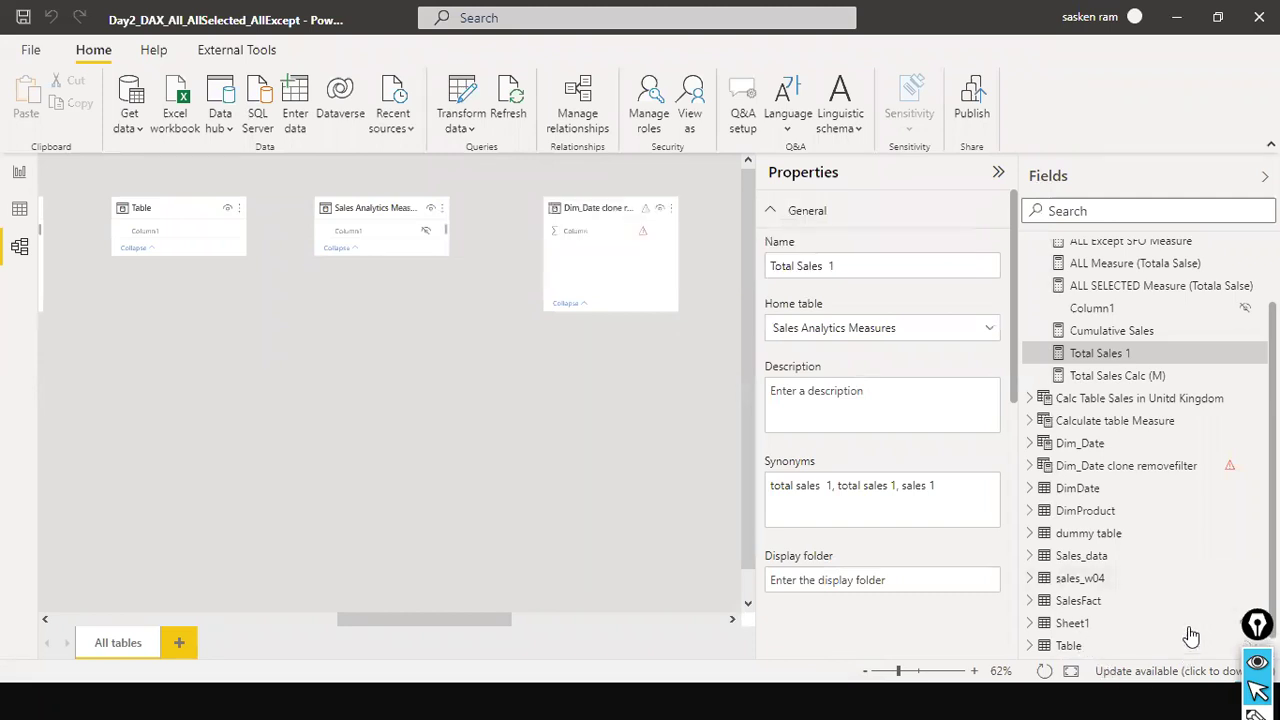
Step: Collapse the Sales Analytics Measures table and check which columns the Sheet1 and Sales_data tables contain
scroll(1190, 623, down, 1)
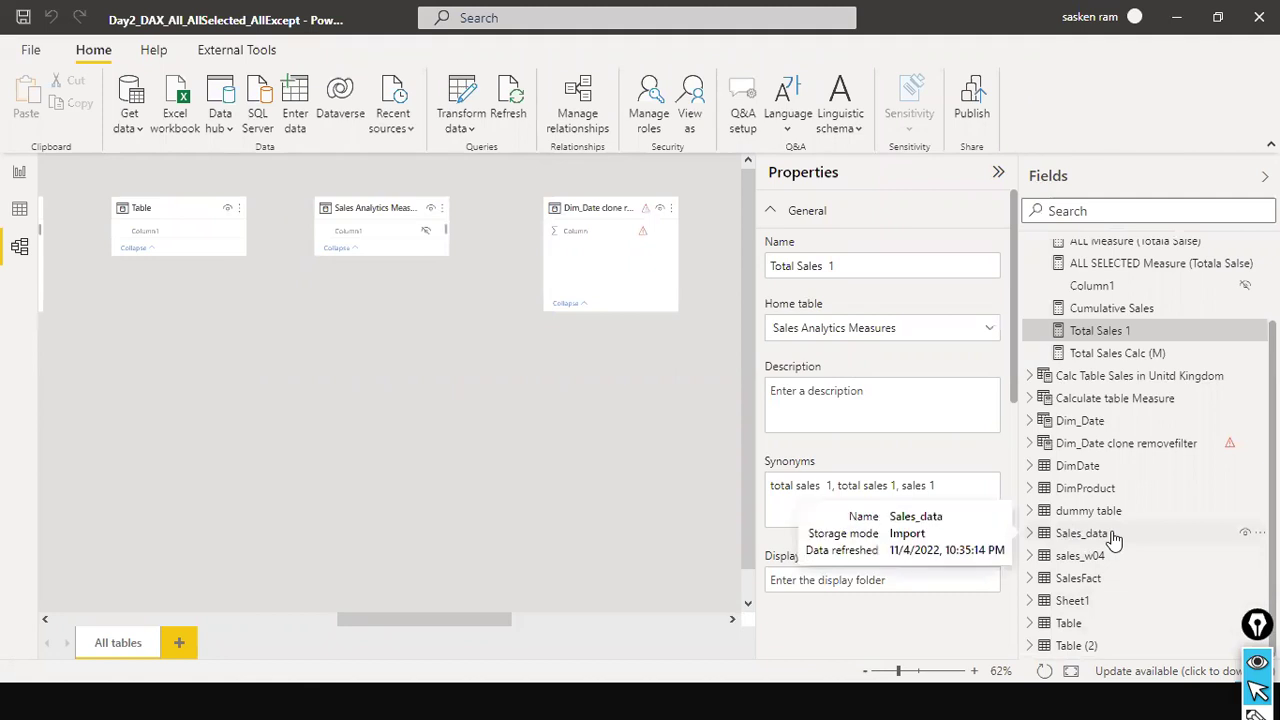
scroll(1152, 572, up, 3)
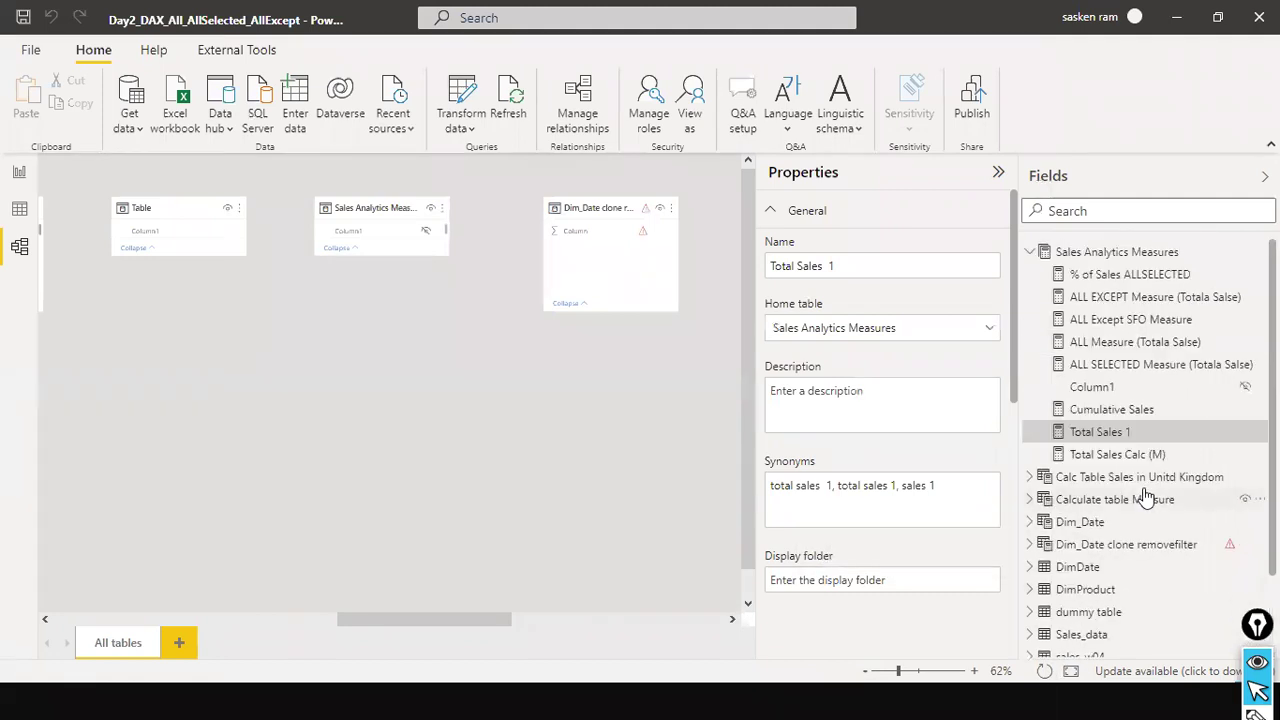
click(1030, 252)
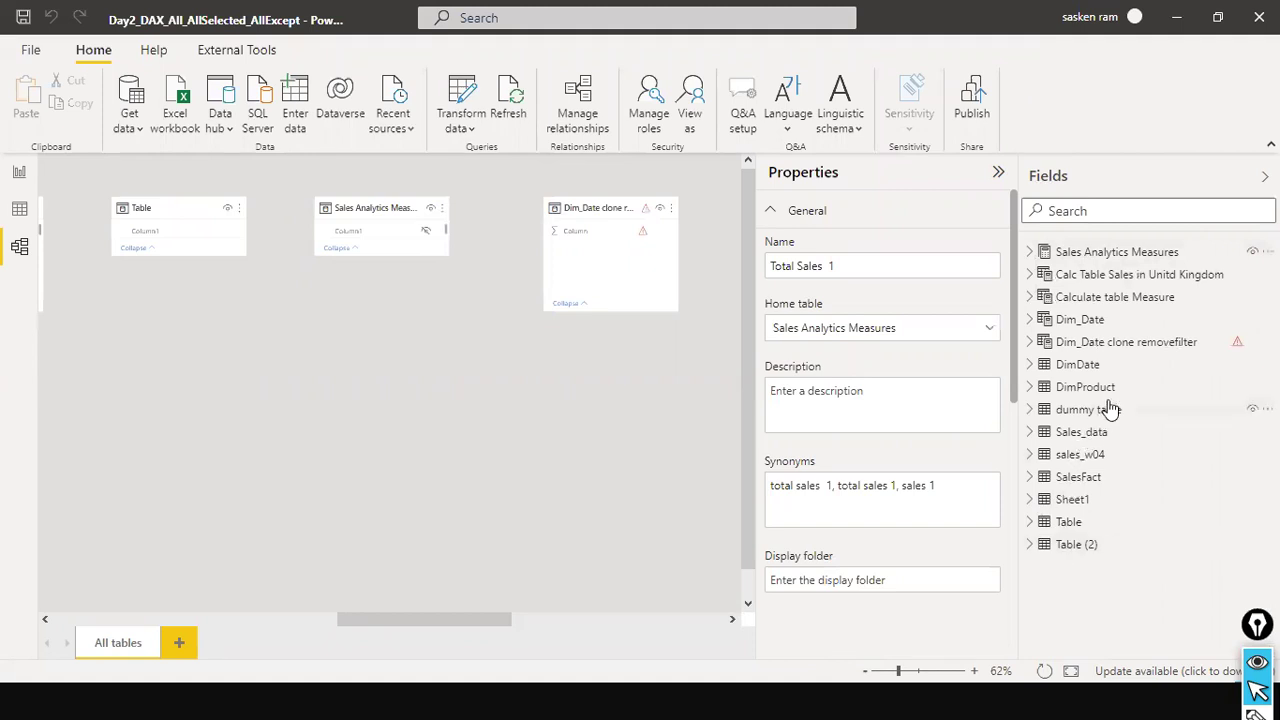
click(1031, 499)
click(1031, 500)
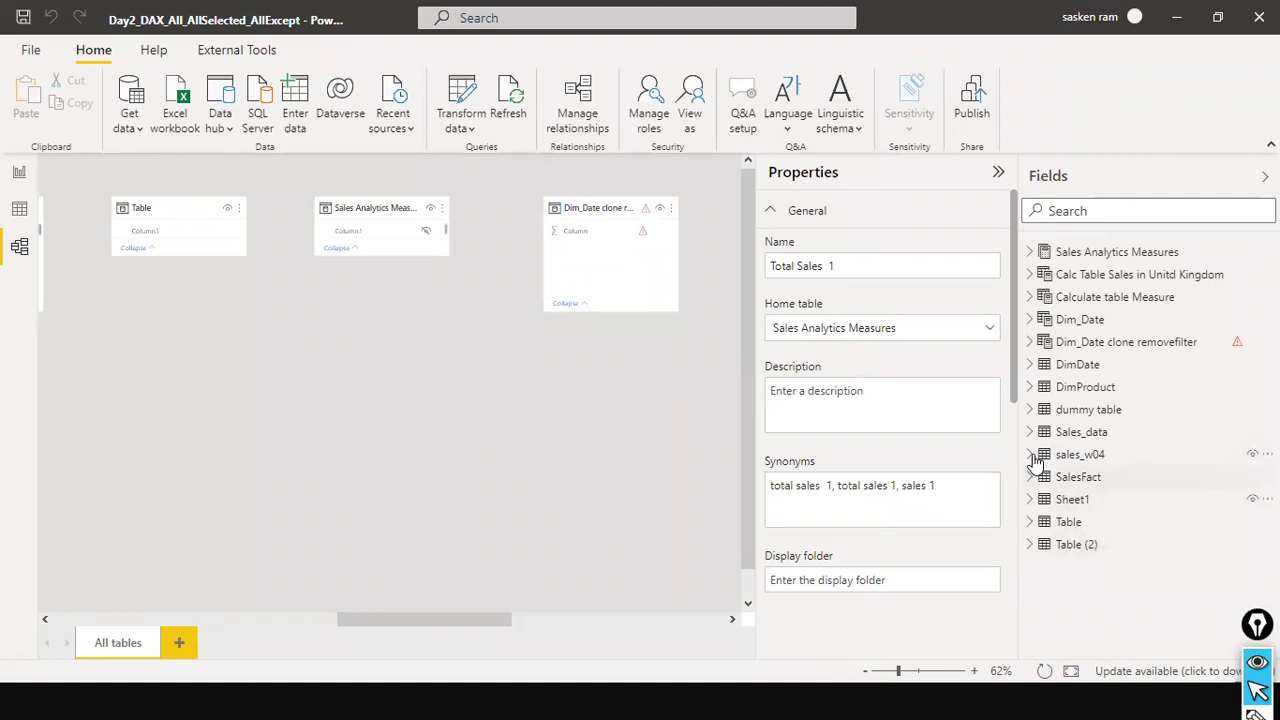
click(1030, 433)
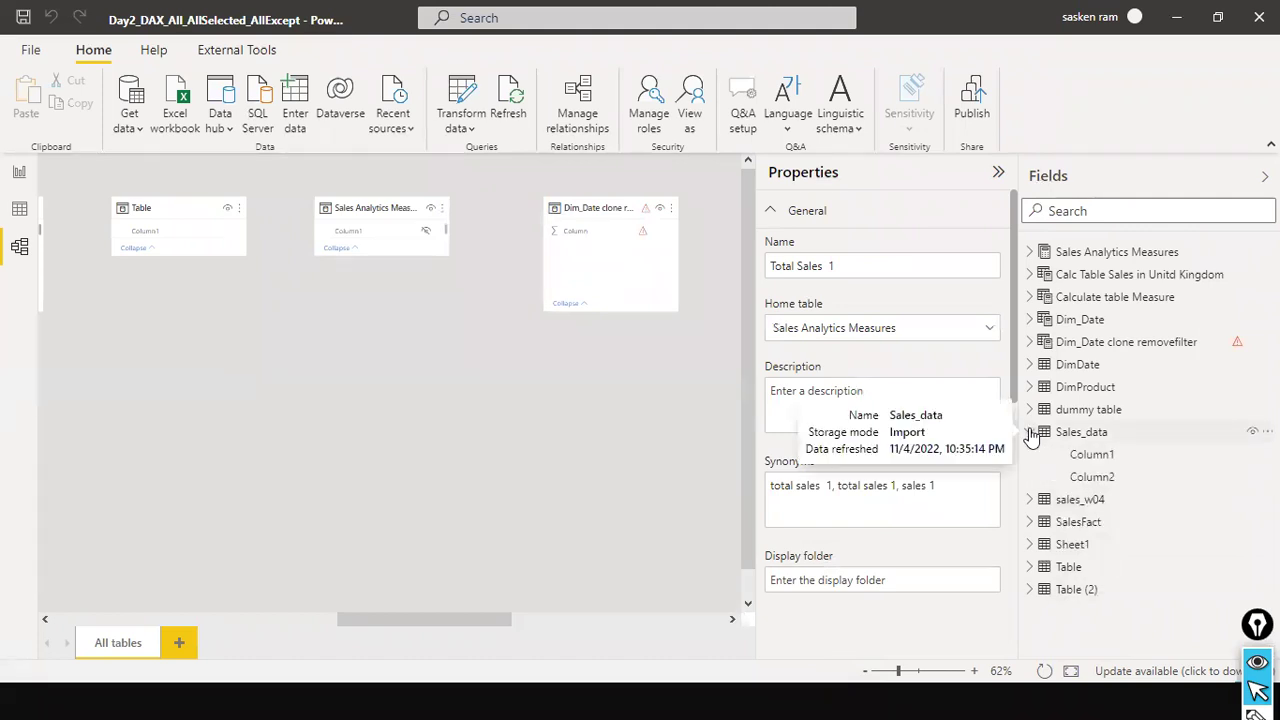
click(1031, 433)
Step: Display the rows of the Sheet1 table in Data view to examine its column headings
click(18, 210)
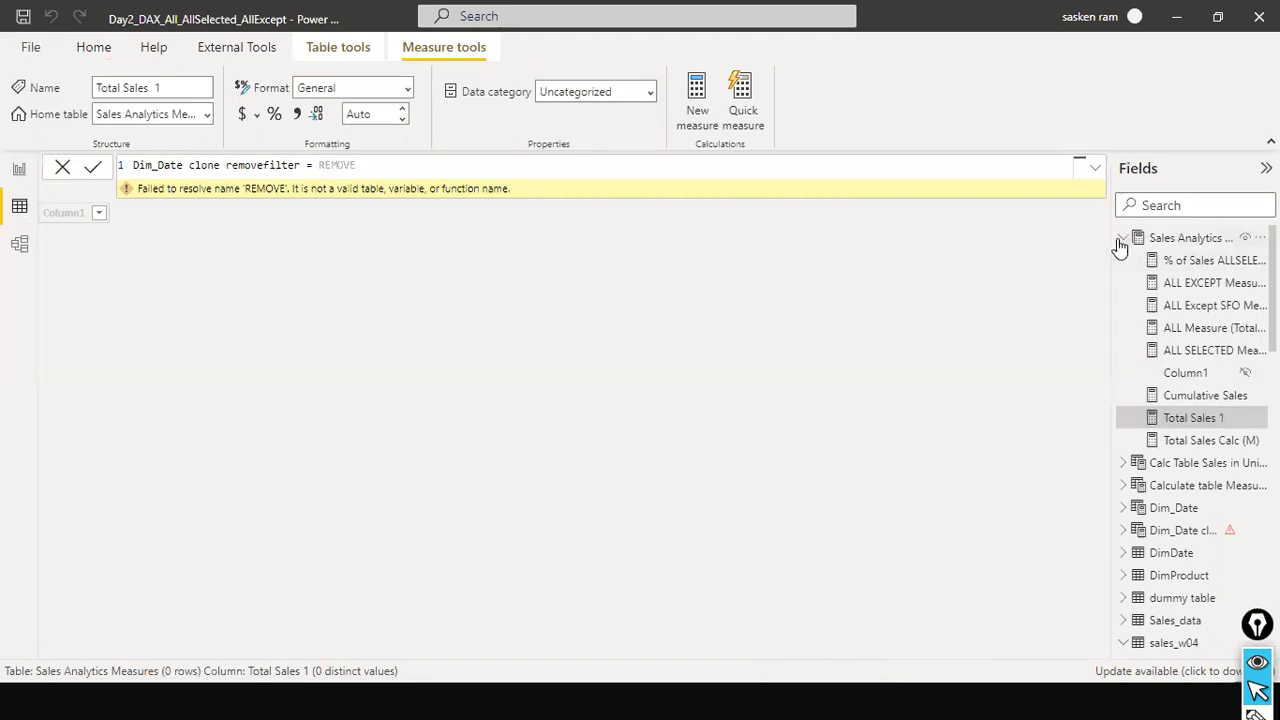
click(1123, 238)
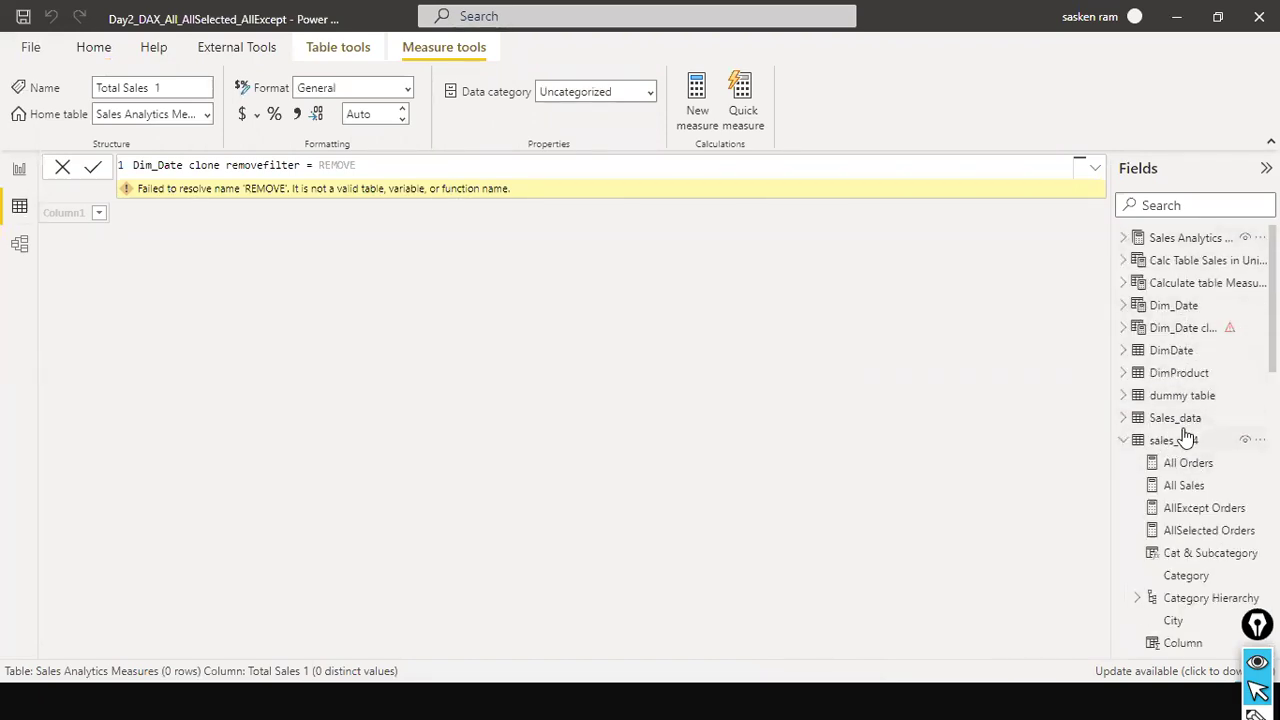
scroll(1183, 428, down, 10)
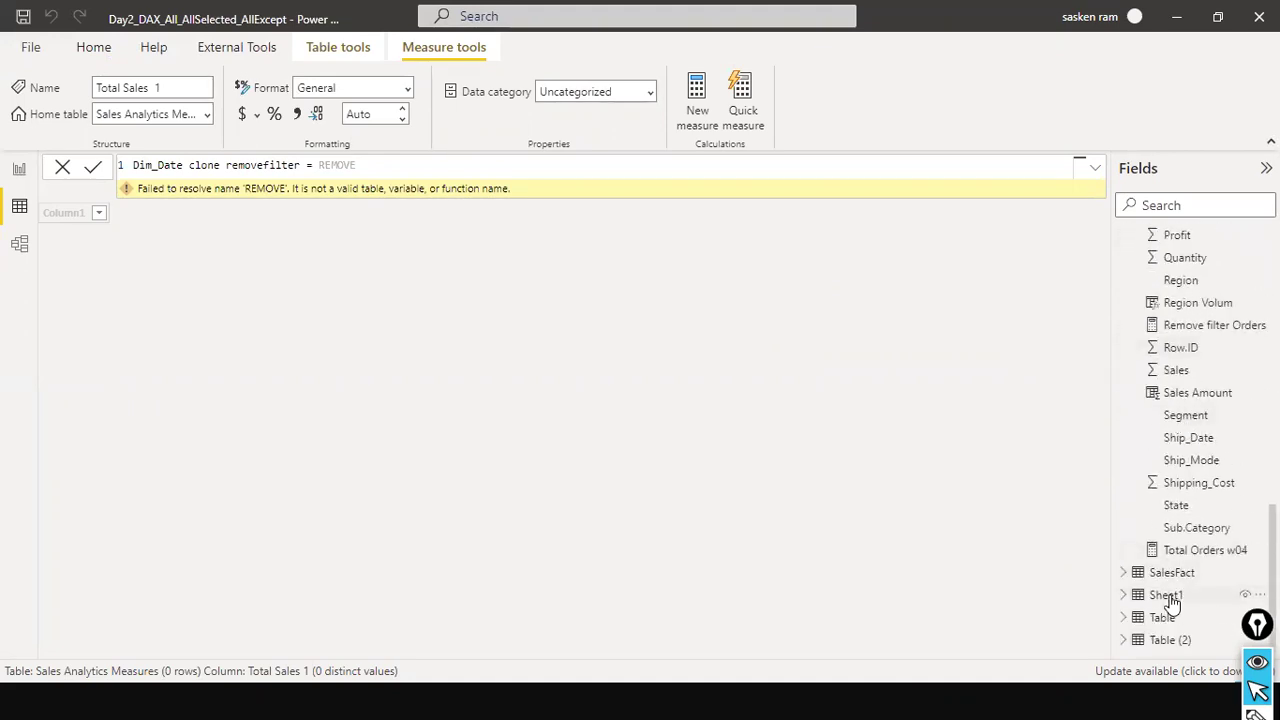
click(1172, 601)
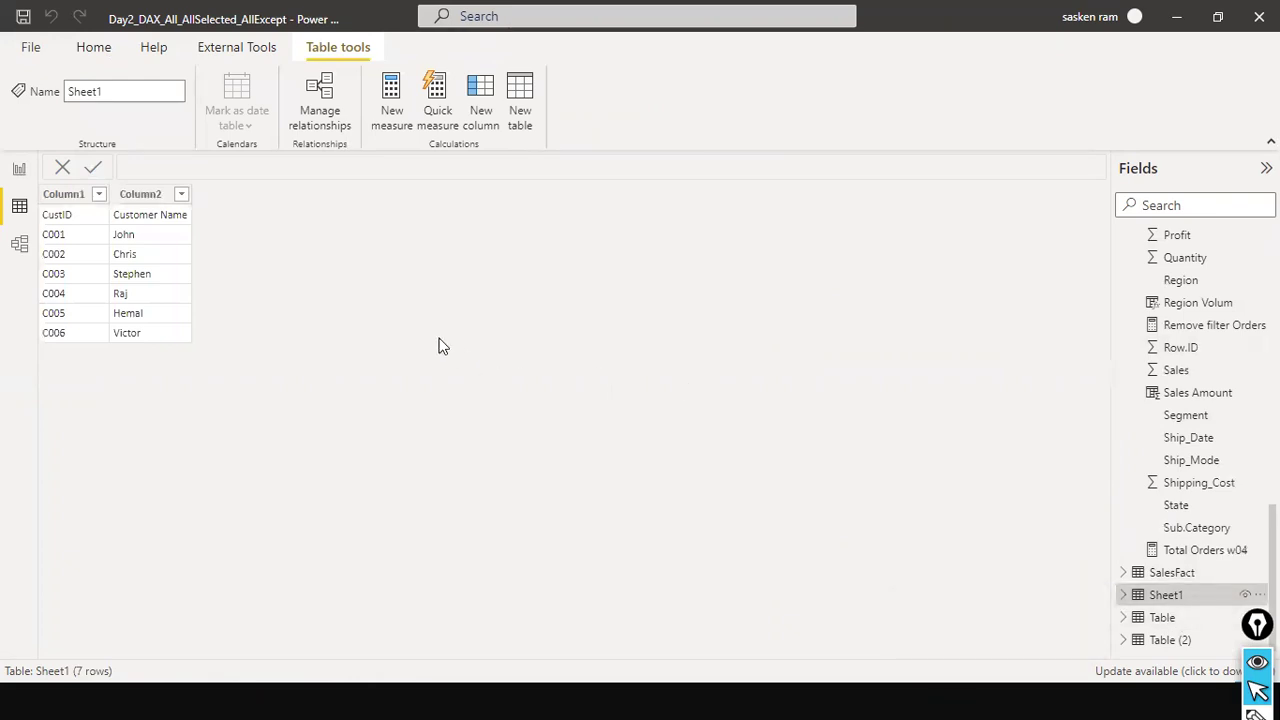
Step: In Power Query Editor, promote the first row of the Sheet1 query to column headers and apply the change to the report
click(90, 46)
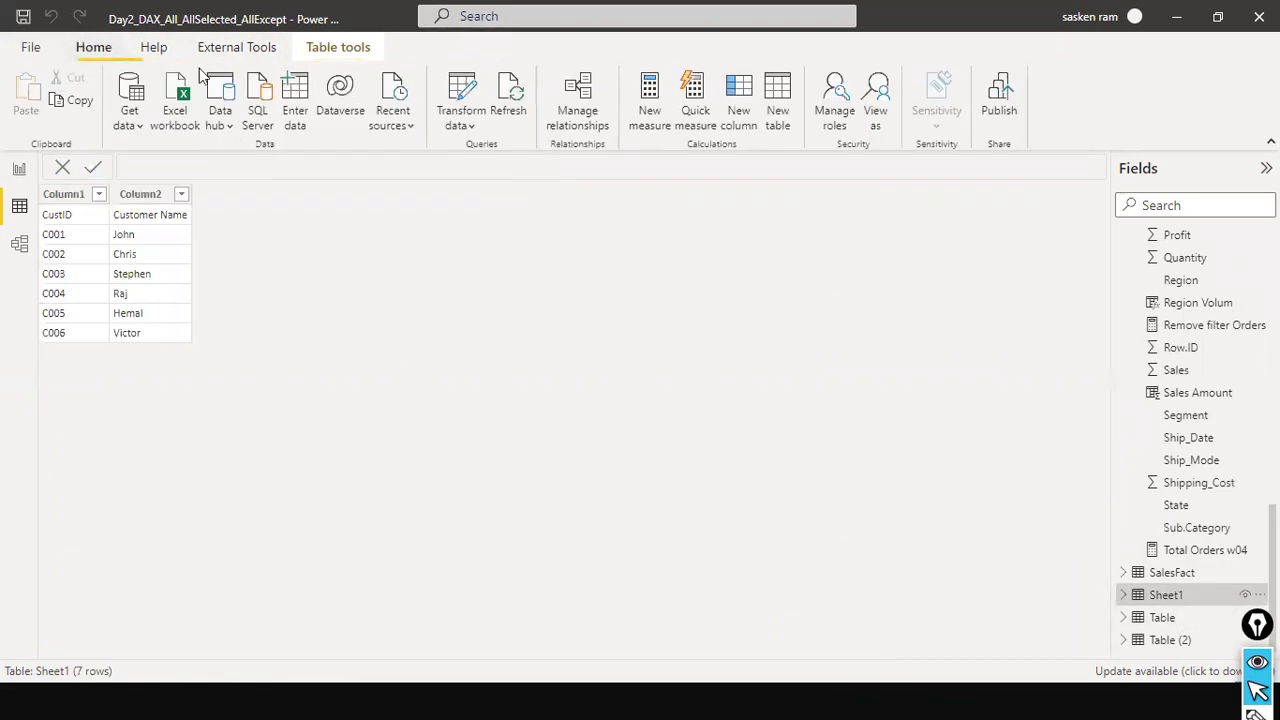
click(460, 126)
click(352, 190)
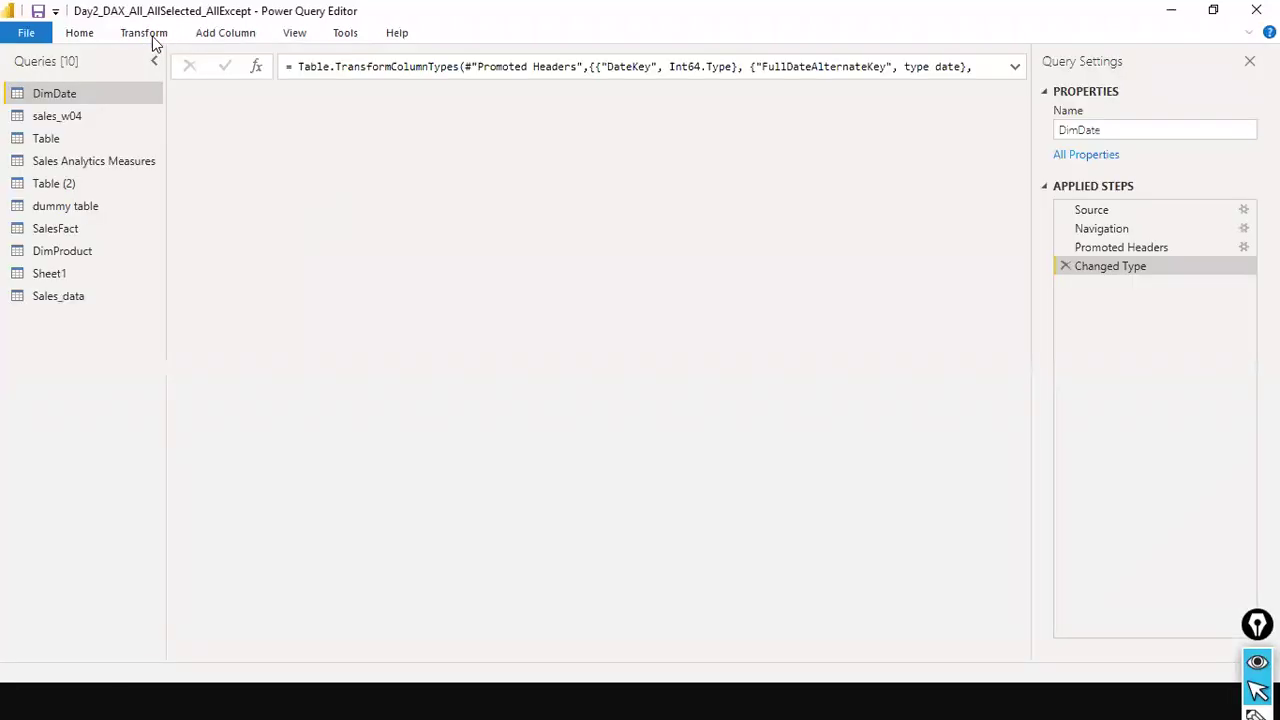
click(144, 33)
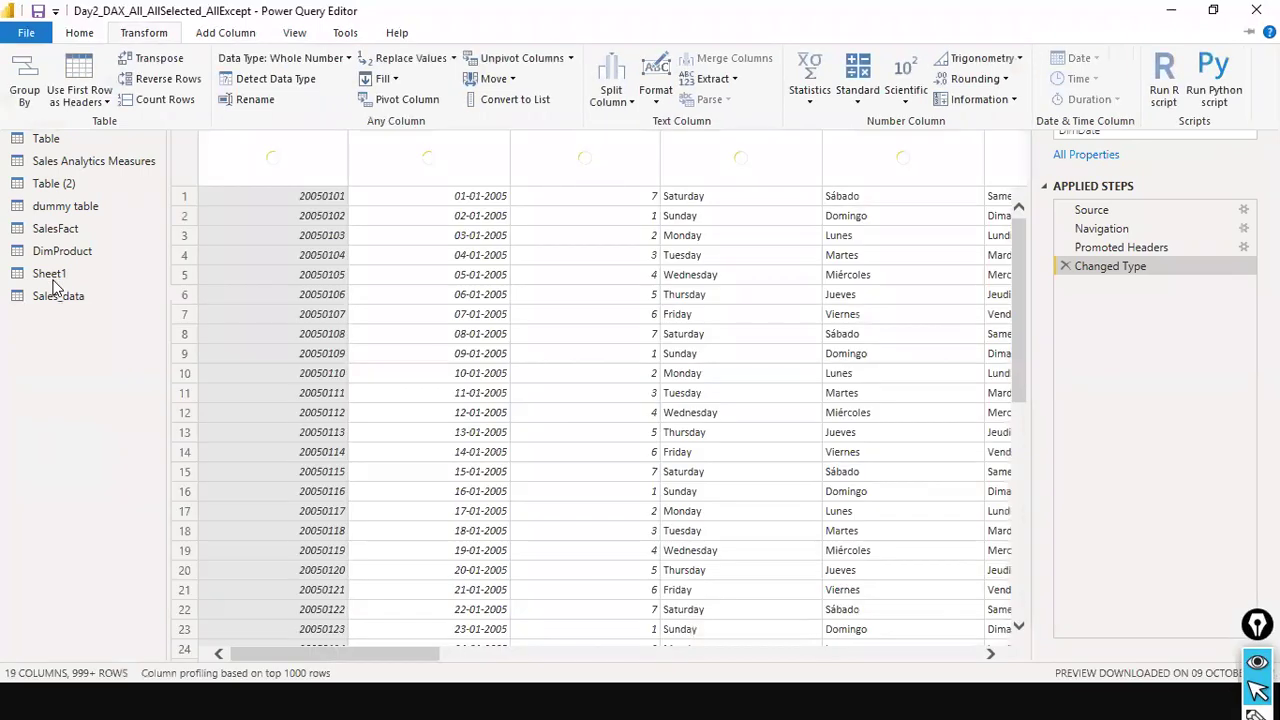
click(52, 287)
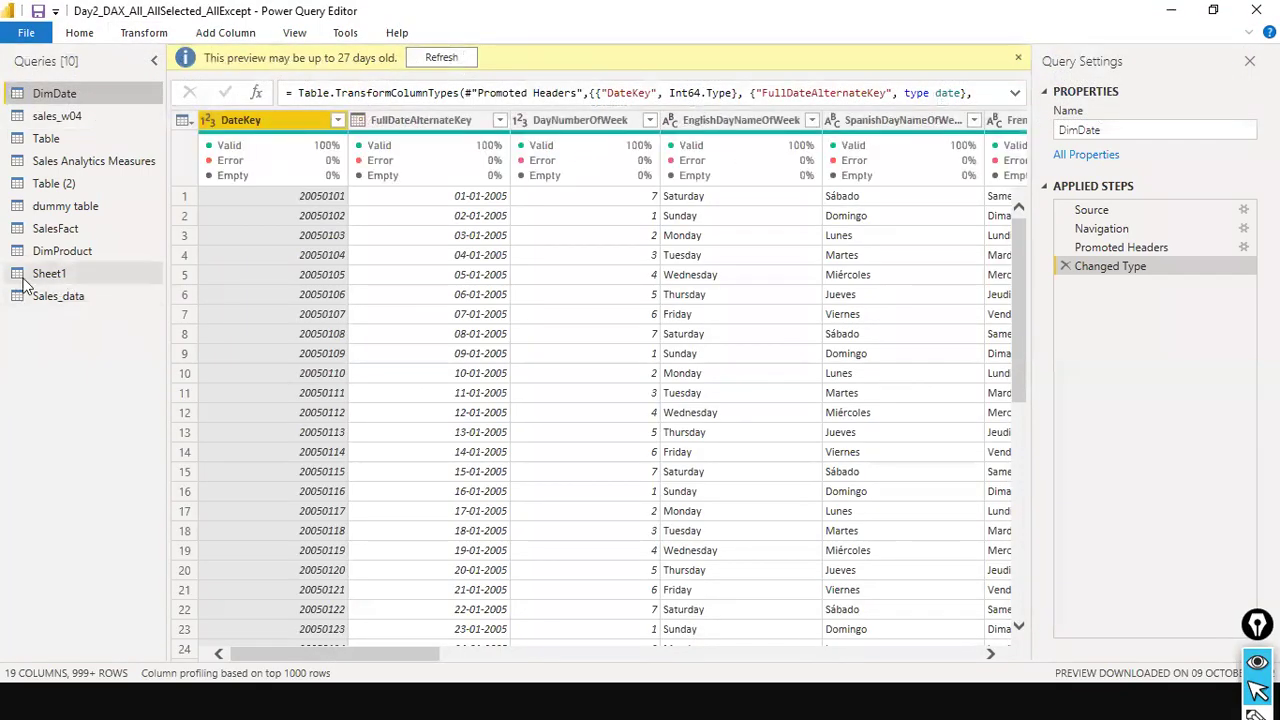
click(50, 273)
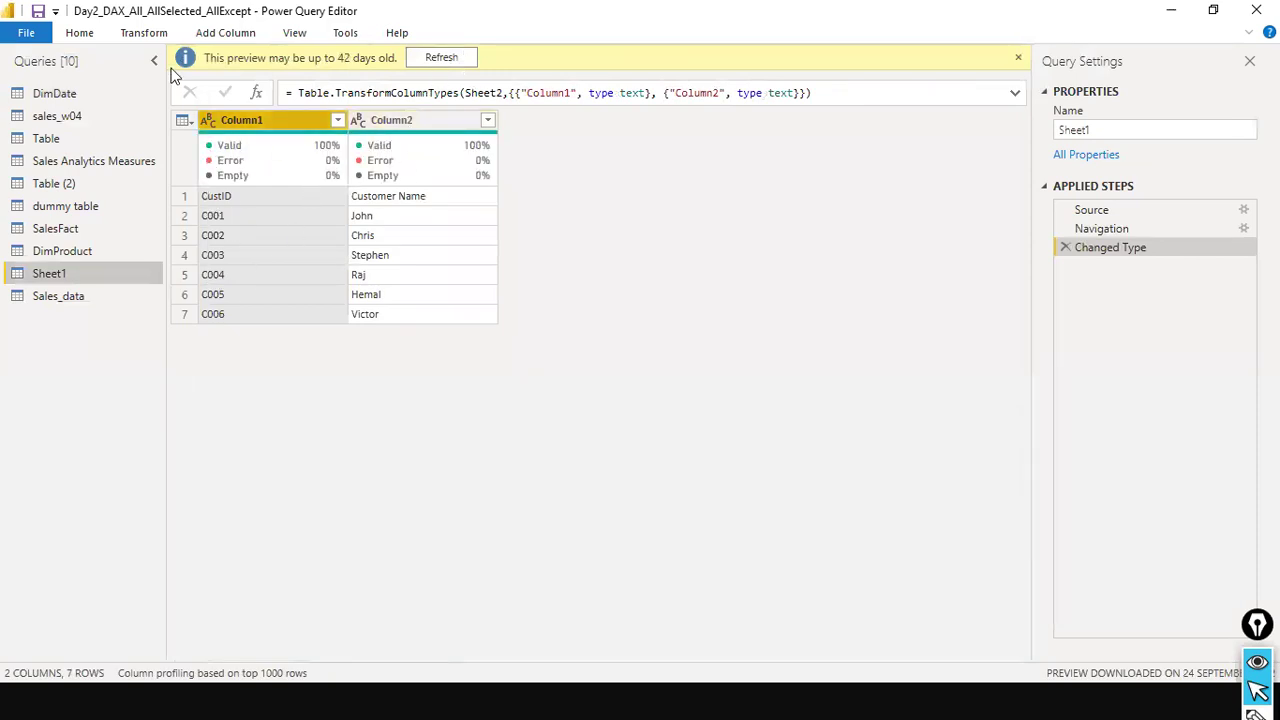
click(128, 40)
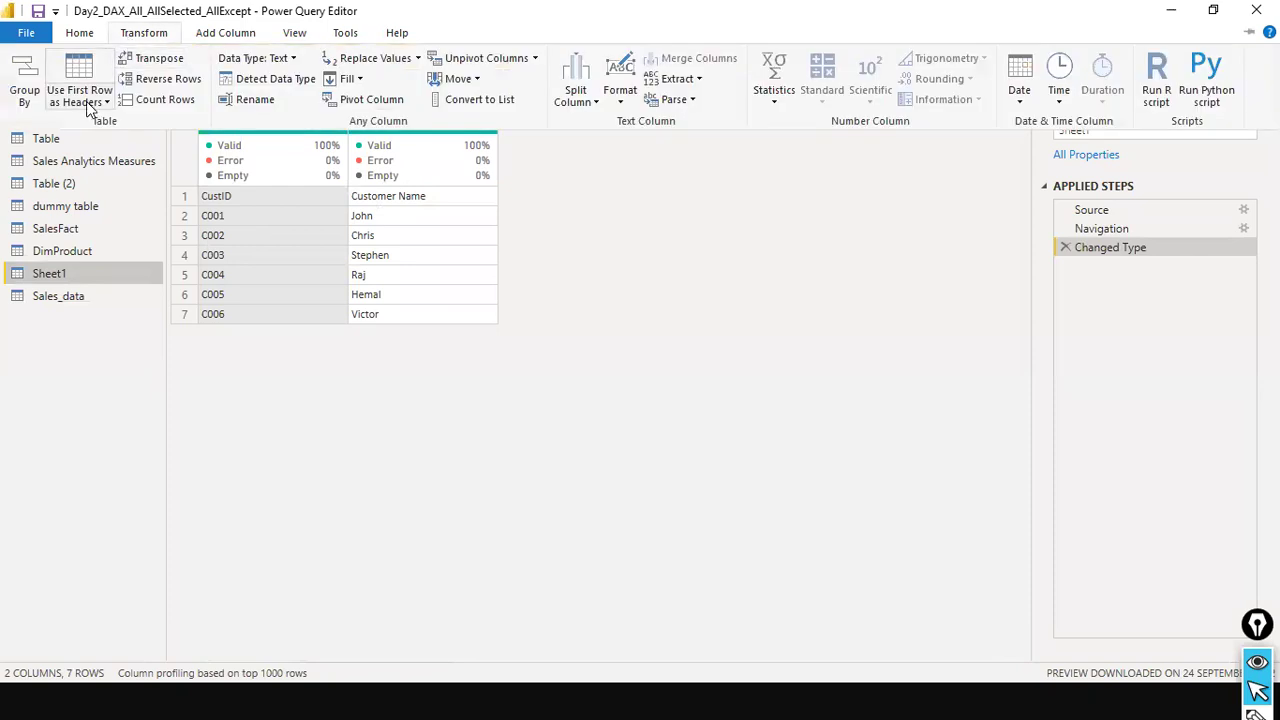
click(94, 104)
click(104, 127)
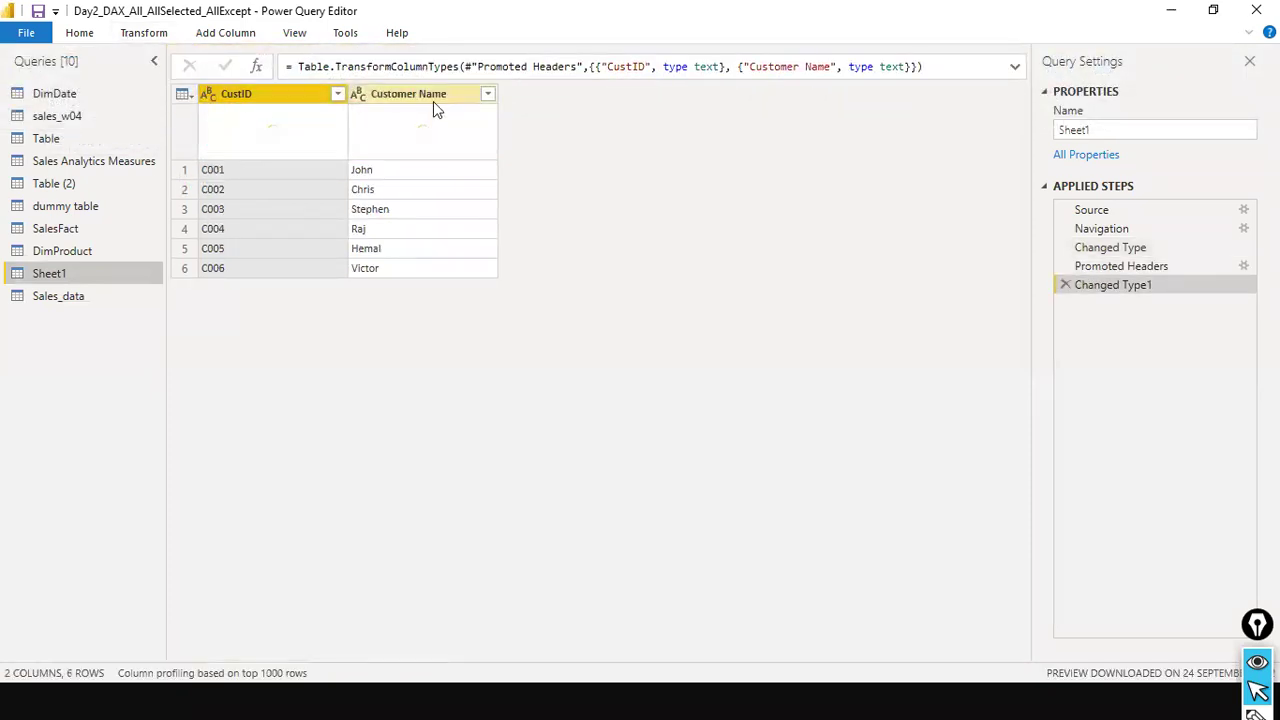
click(24, 38)
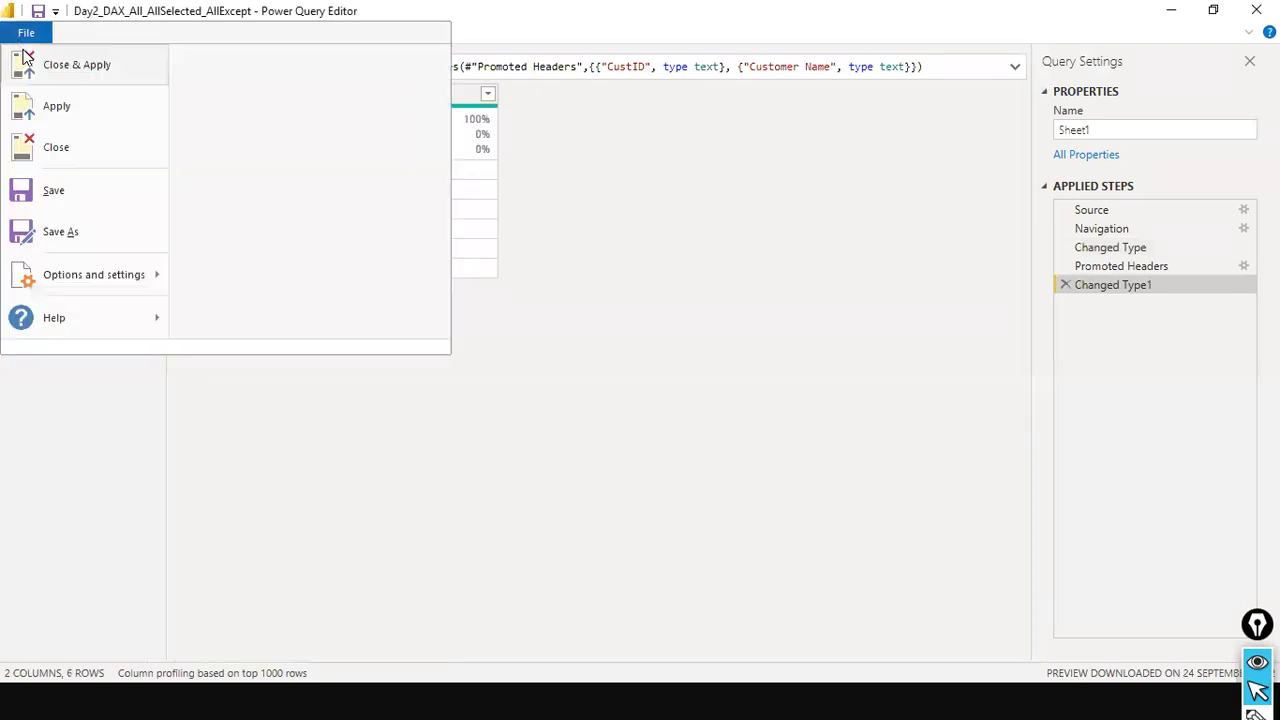
click(58, 80)
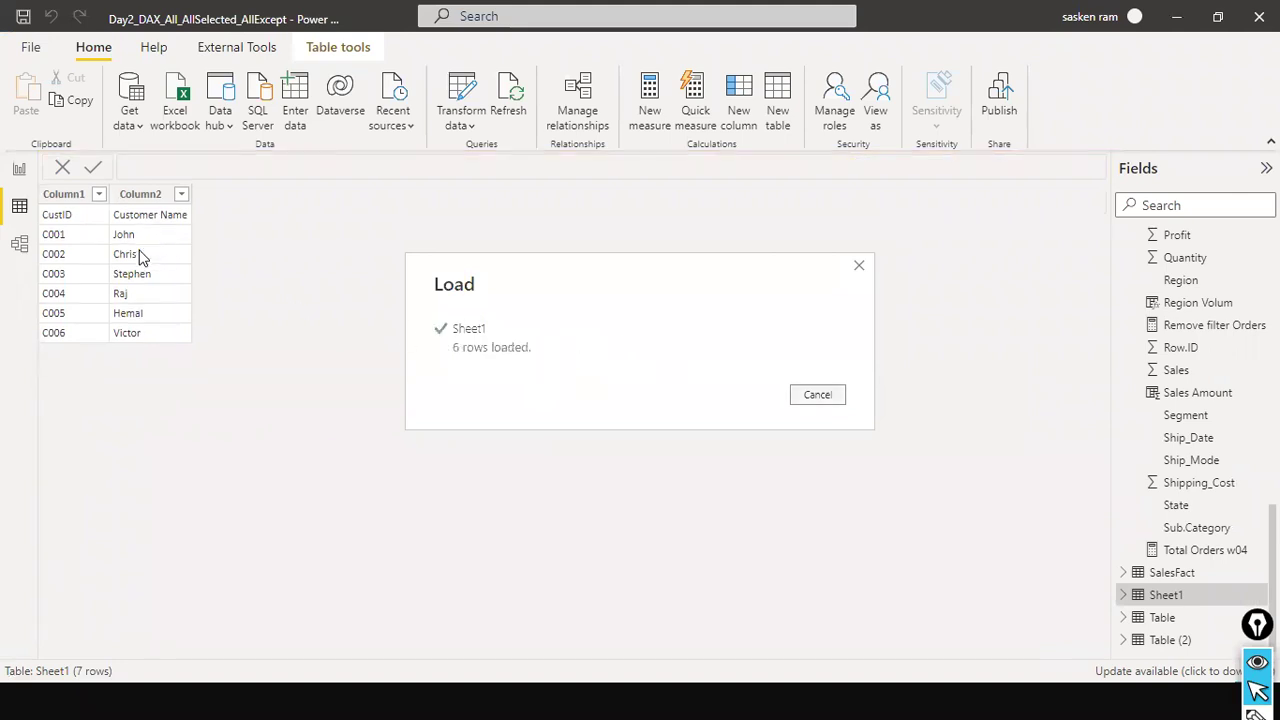
Step: In the model diagram, move the SalesFact table up, closer to the Sheet1 table
click(21, 248)
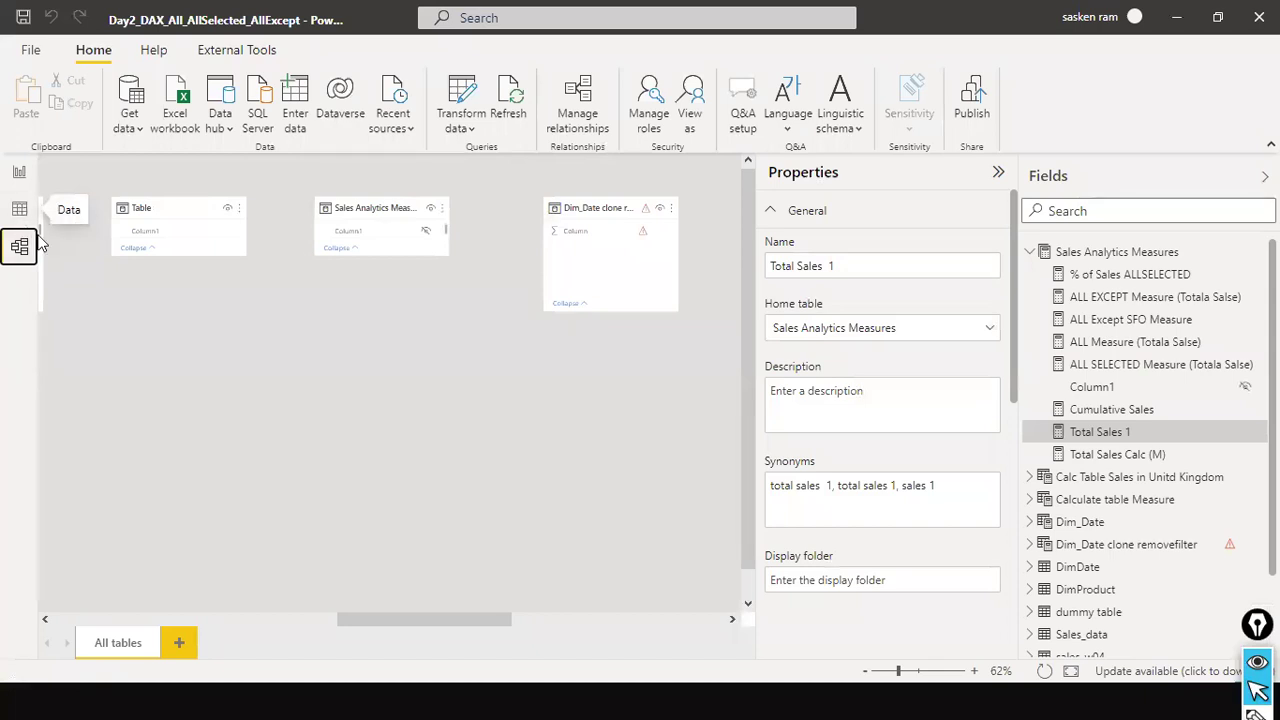
drag(422, 619, 620, 637)
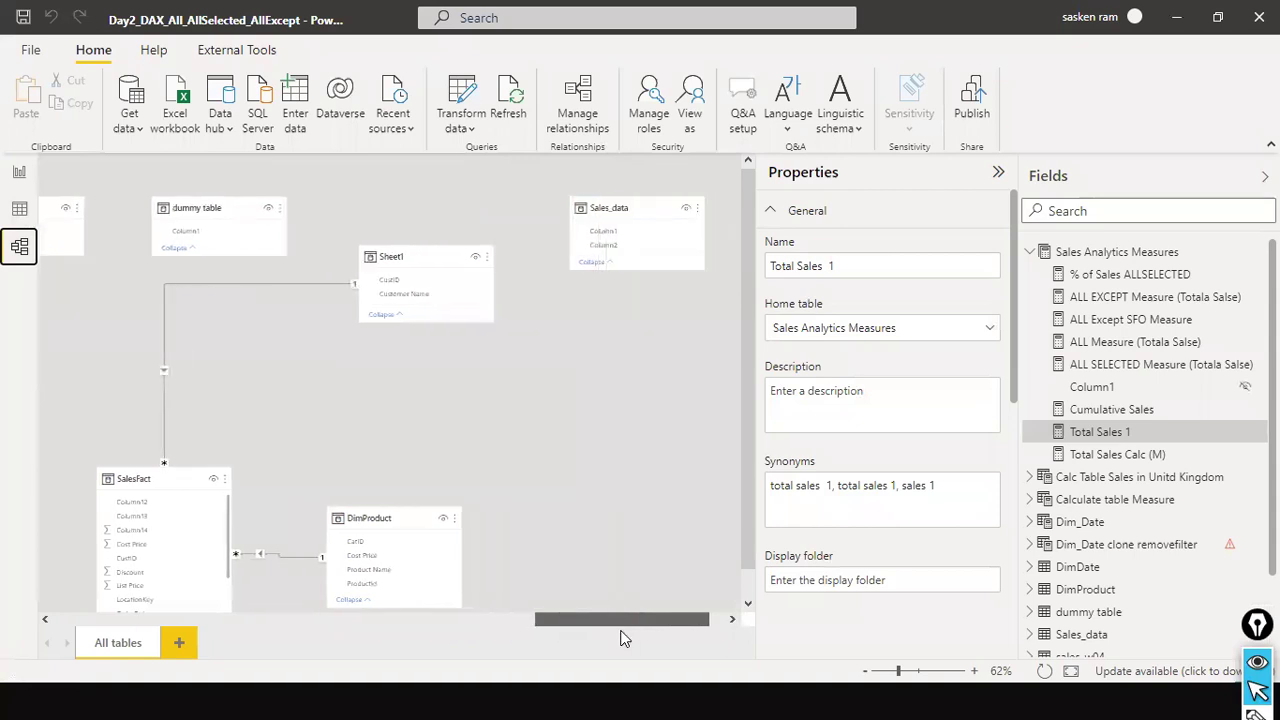
drag(148, 484, 112, 396)
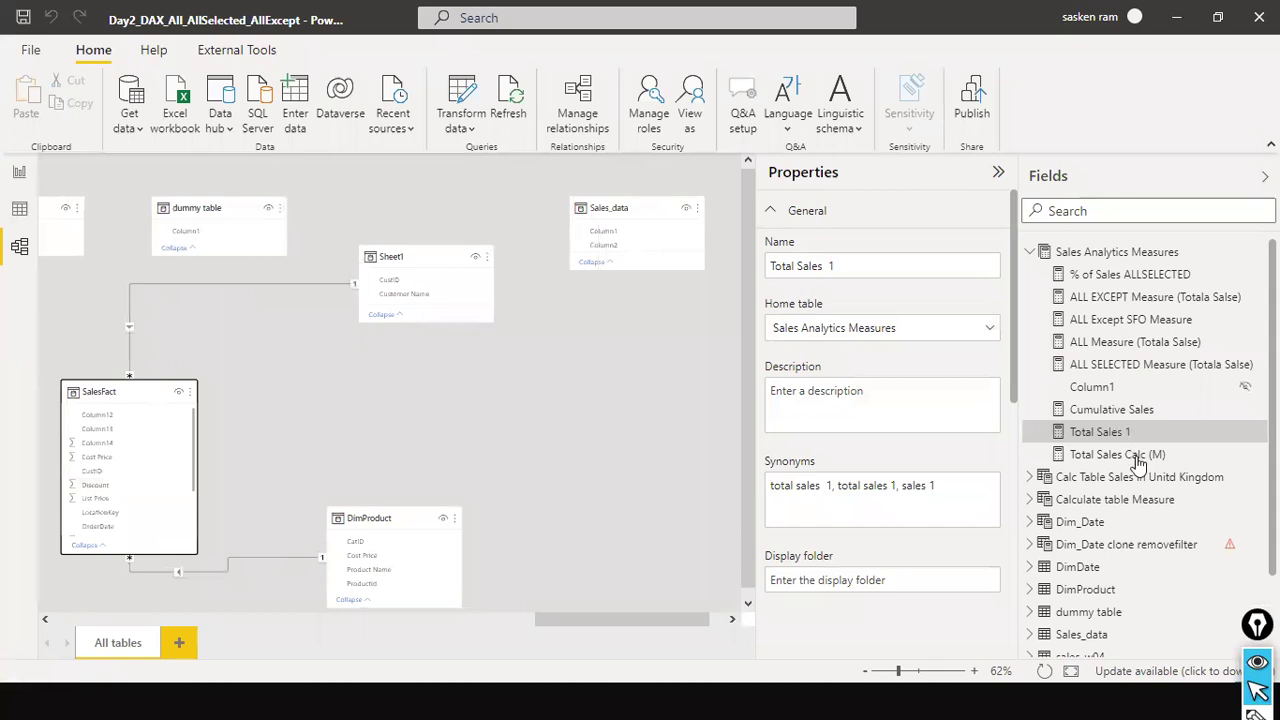
Step: Rename the Sheet1 table as DimCustomer
scroll(1130, 530, down, 3)
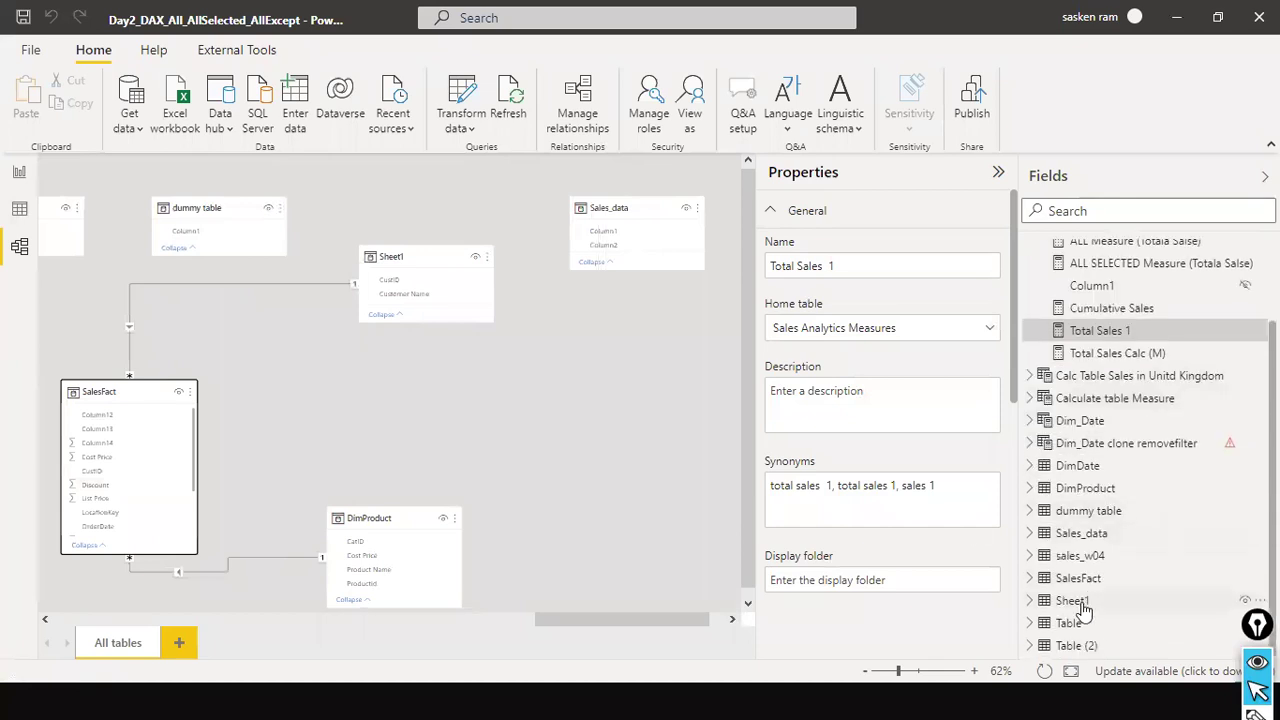
click(470, 262)
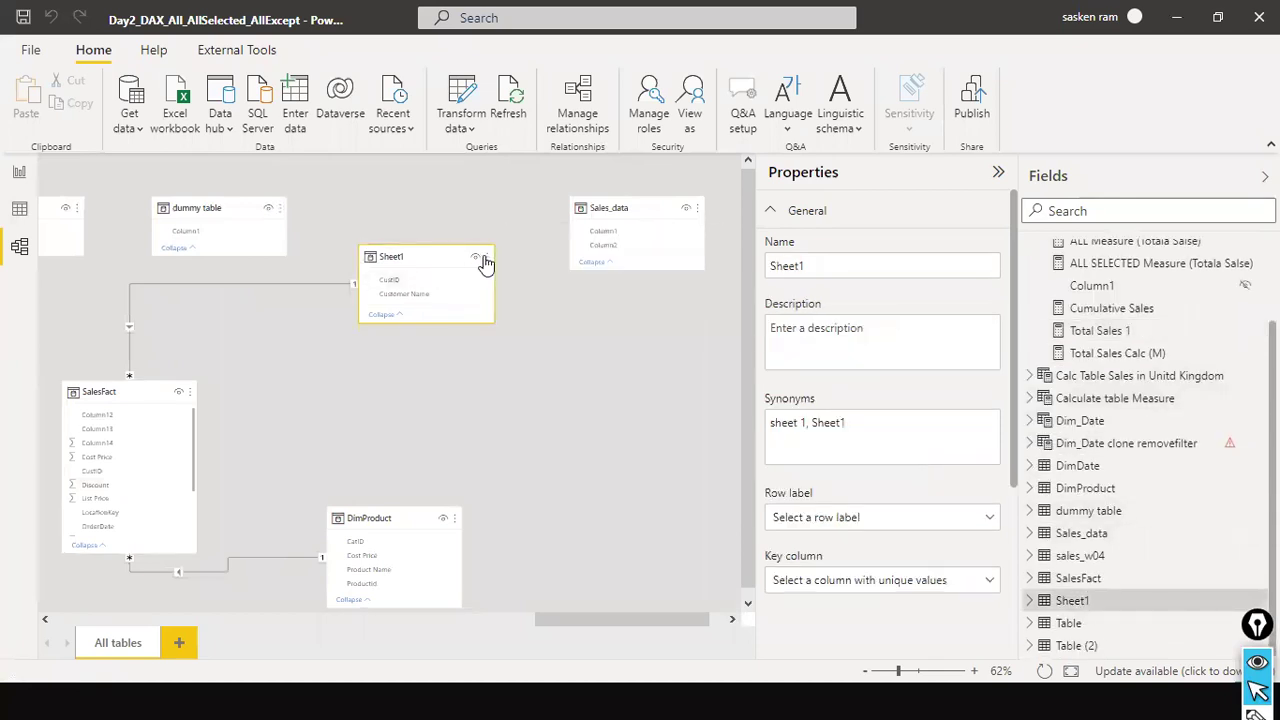
double_click(1078, 601)
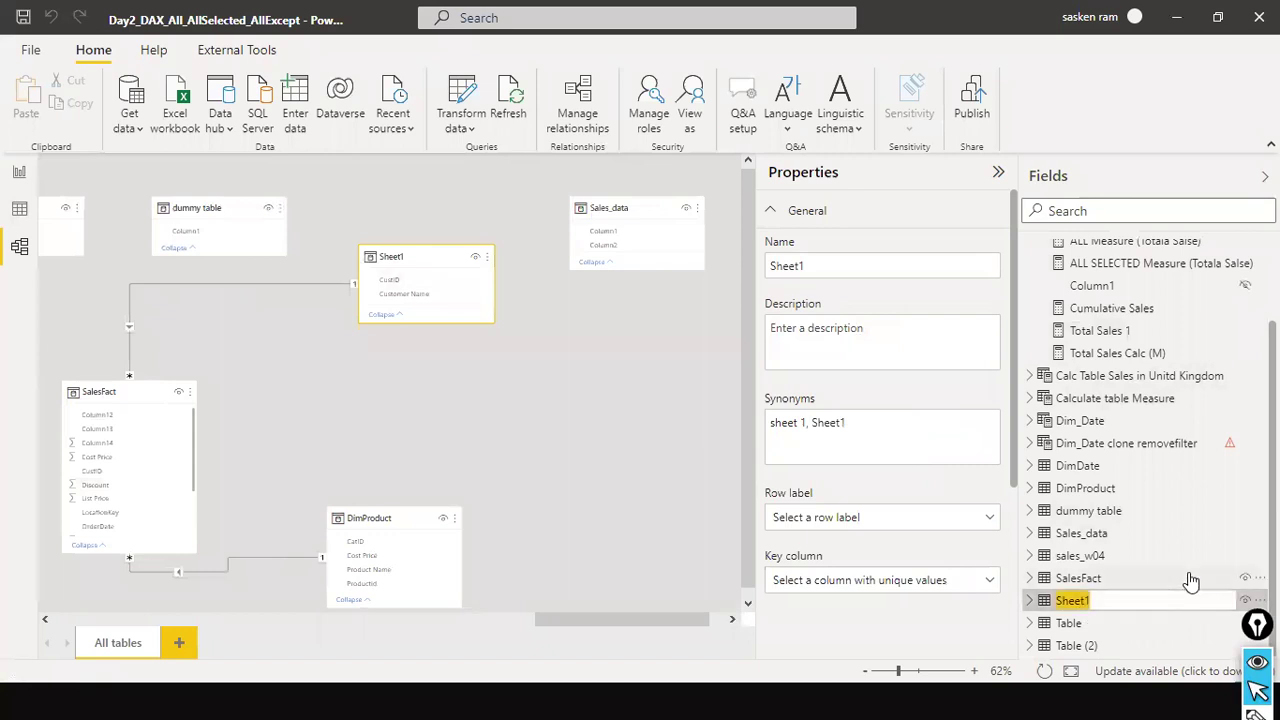
text(DimCustomer)
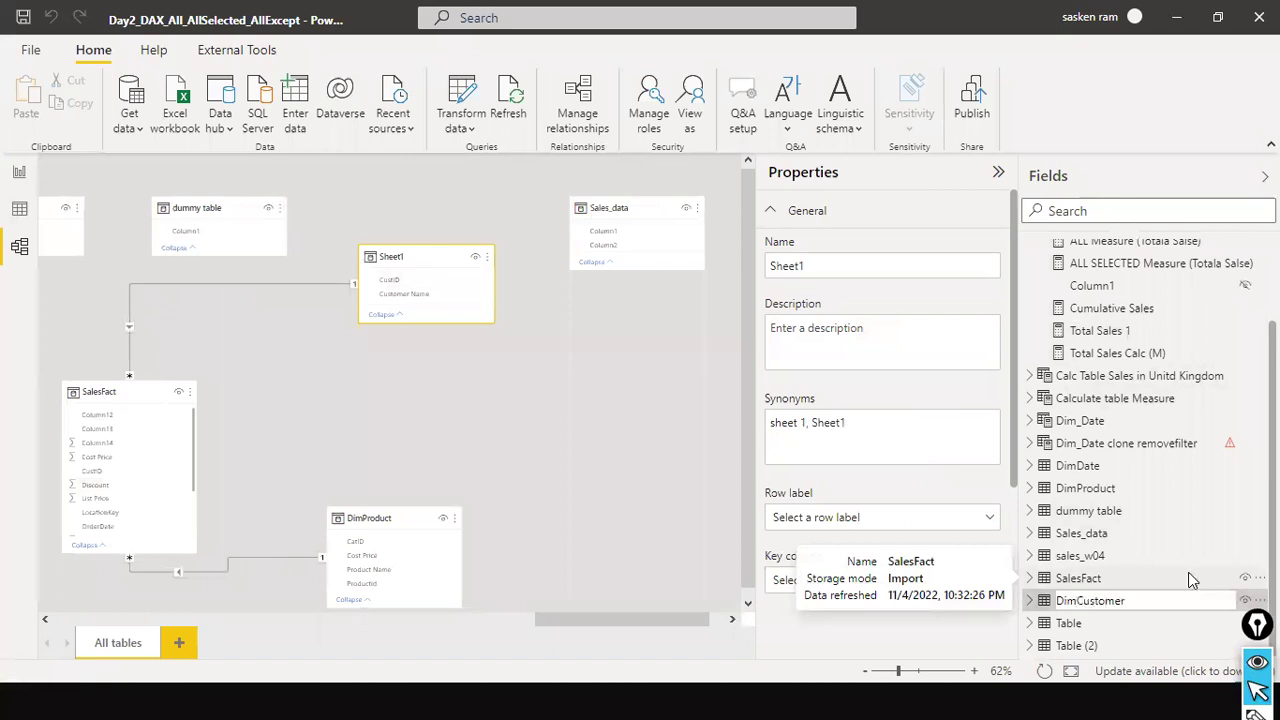
key(Return)
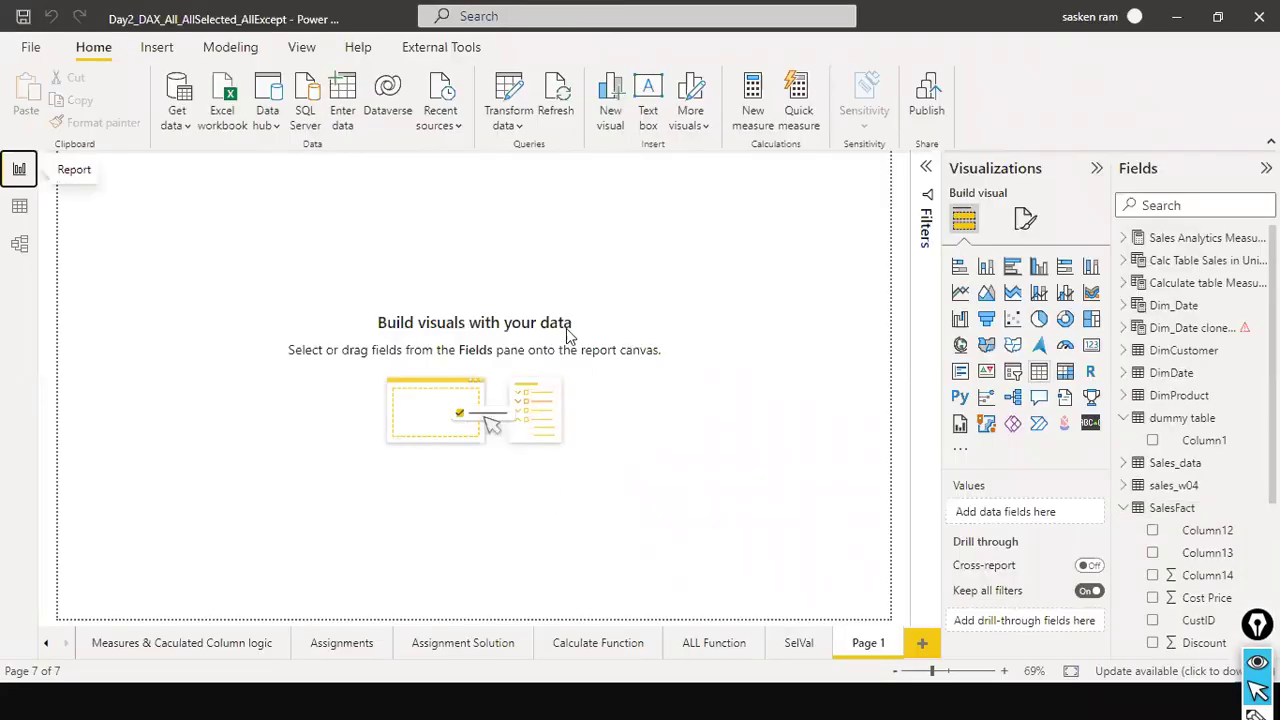
Step: Build a table visual on report Page 1 with Product Name from DimProduct and Sales Amount from SalesFact
drag(137, 178, 289, 346)
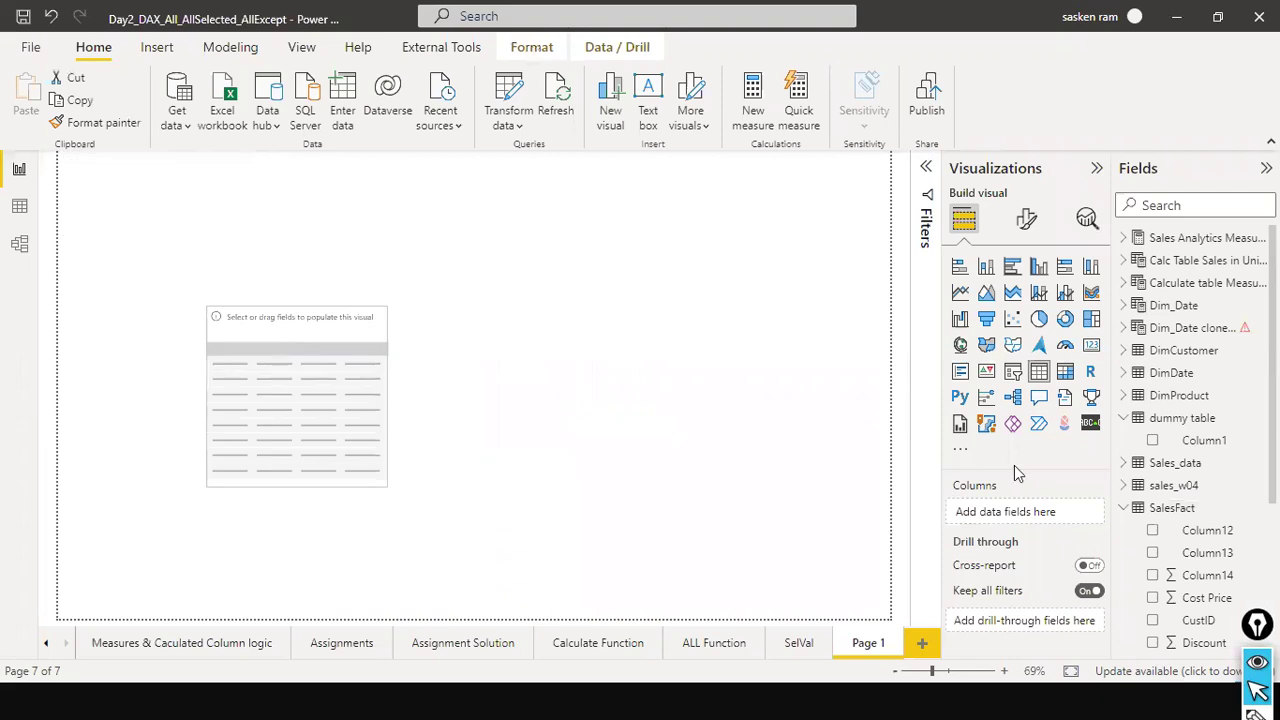
click(1123, 395)
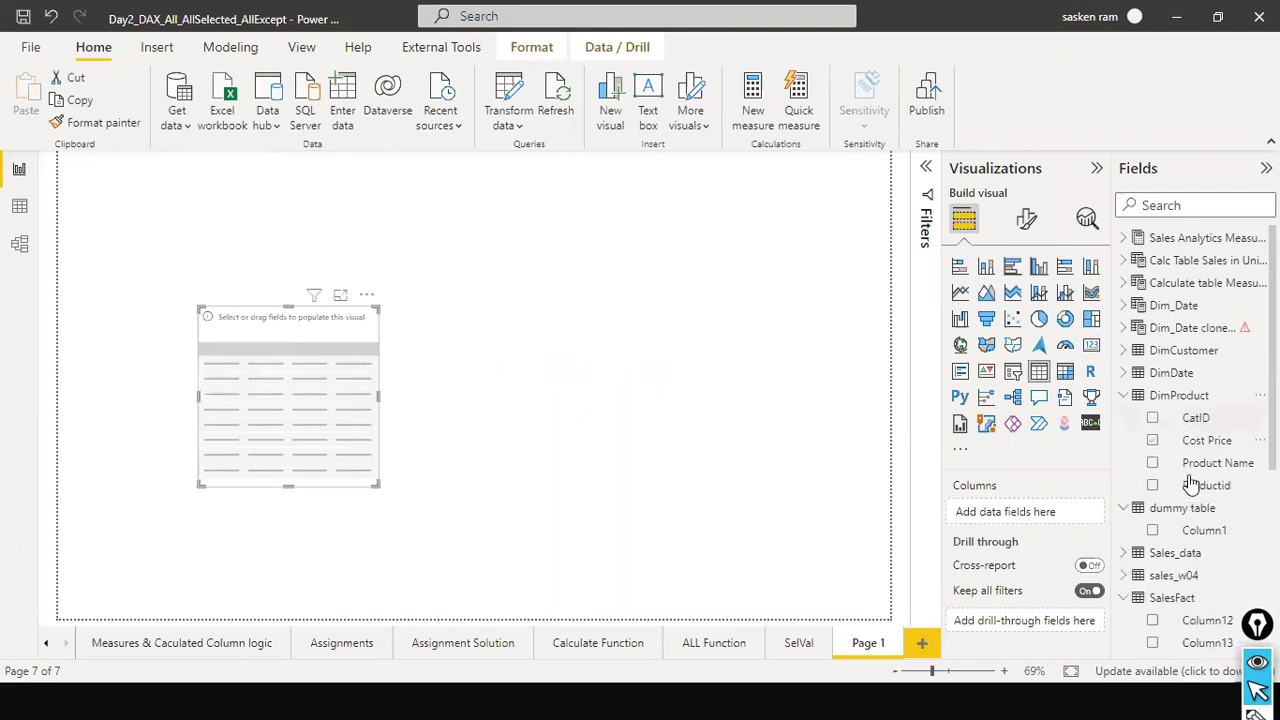
scroll(1193, 482, down, 1)
drag(1220, 400, 503, 417)
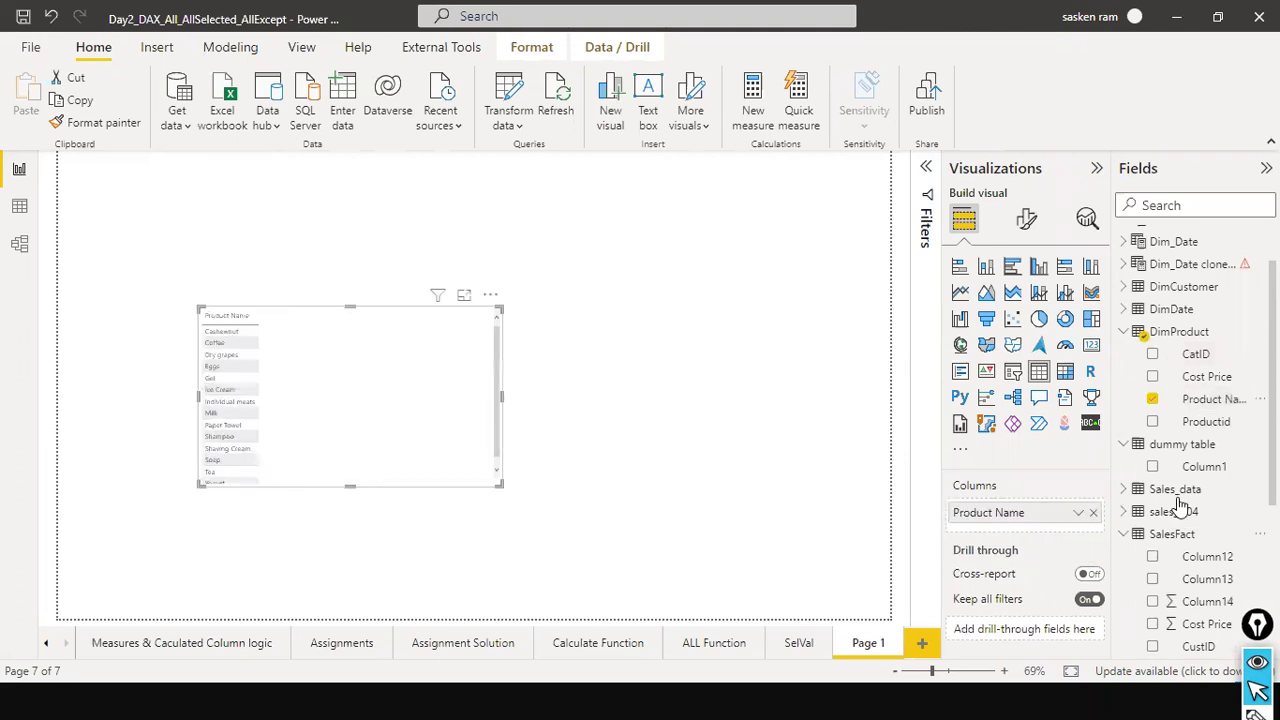
scroll(1180, 510, down, 4)
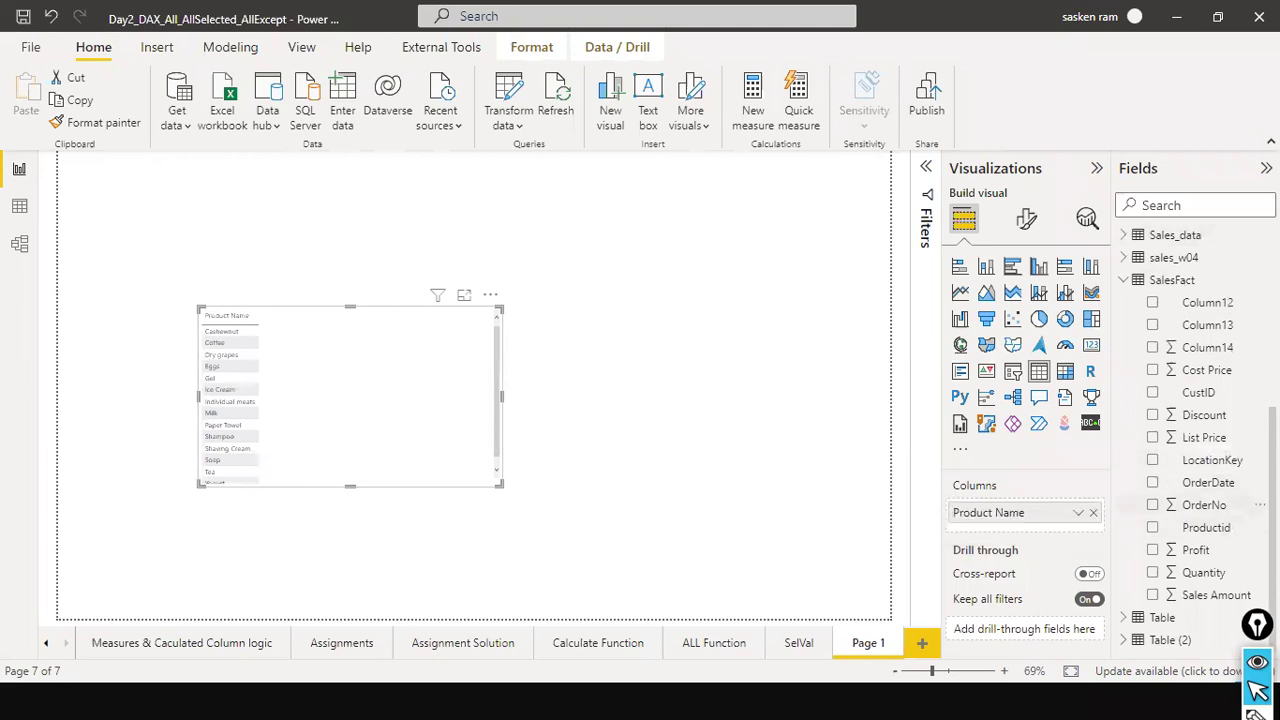
drag(1225, 598, 388, 326)
drag(388, 326, 388, 325)
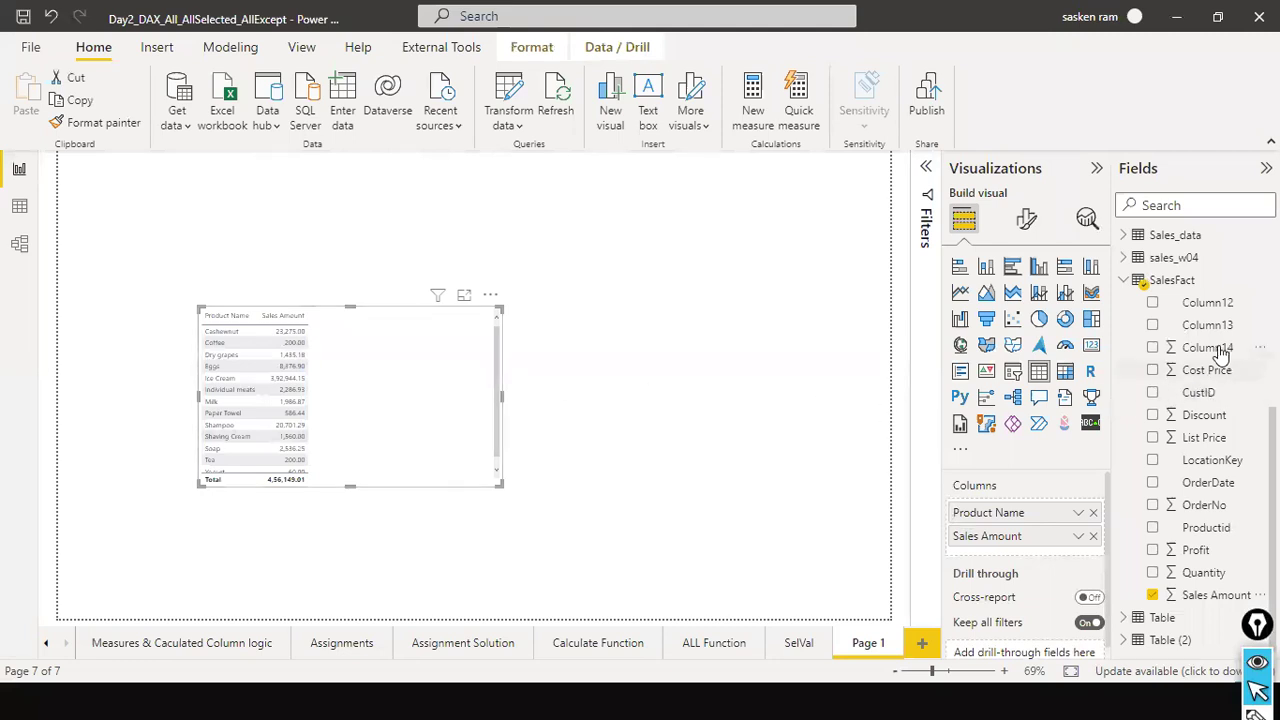
Step: Add Cost Price from DimProduct to the table visual and narrow the visual around its columns
scroll(1213, 390, up, 3)
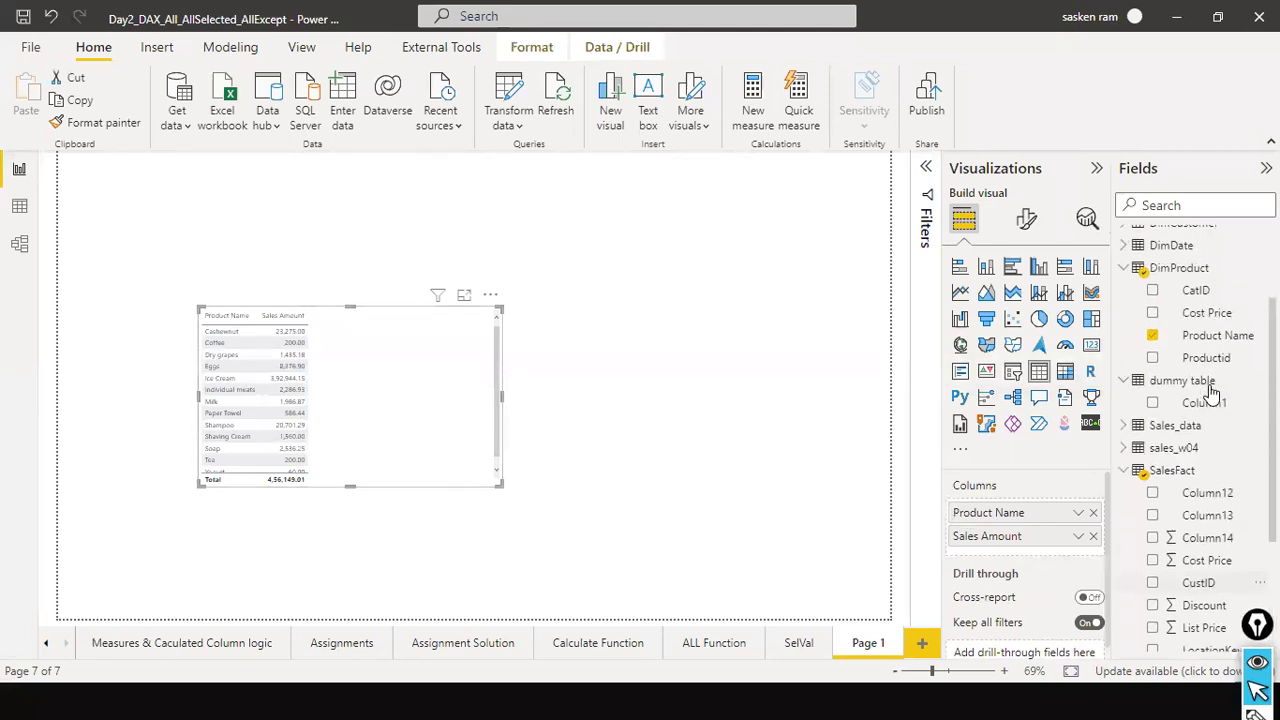
scroll(1213, 390, up, 3)
drag(1210, 441, 417, 337)
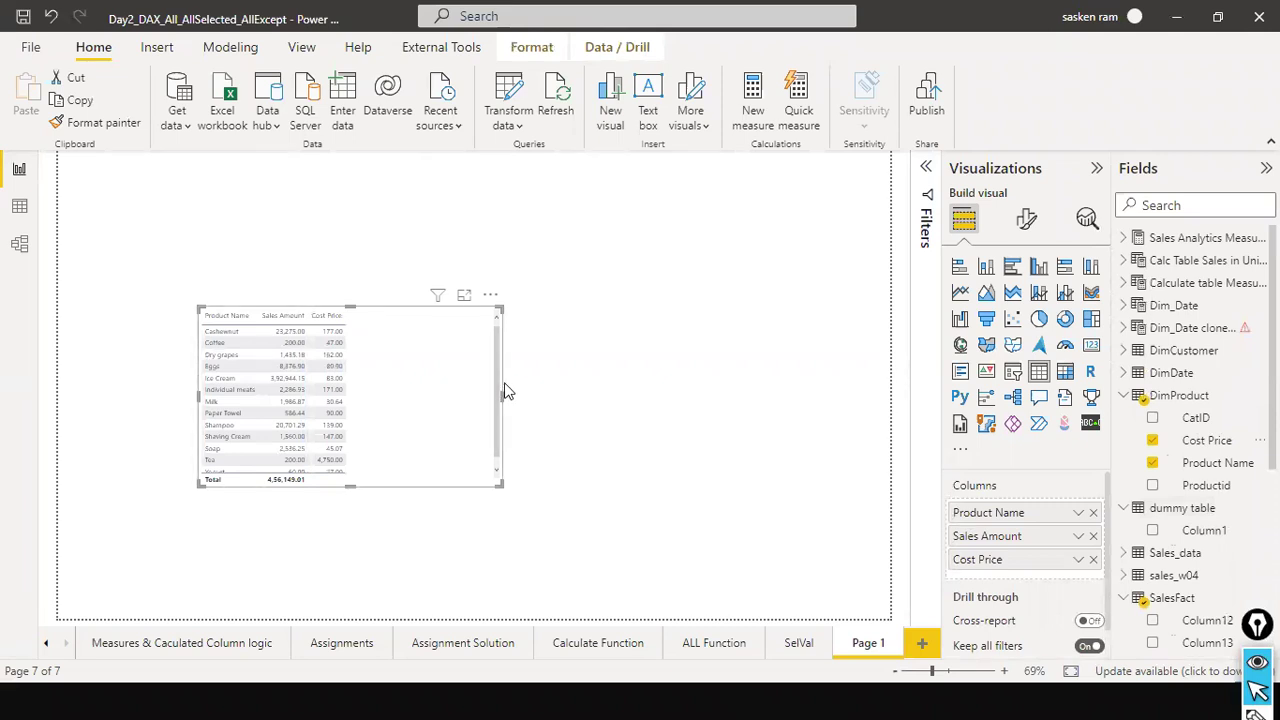
drag(497, 399, 412, 400)
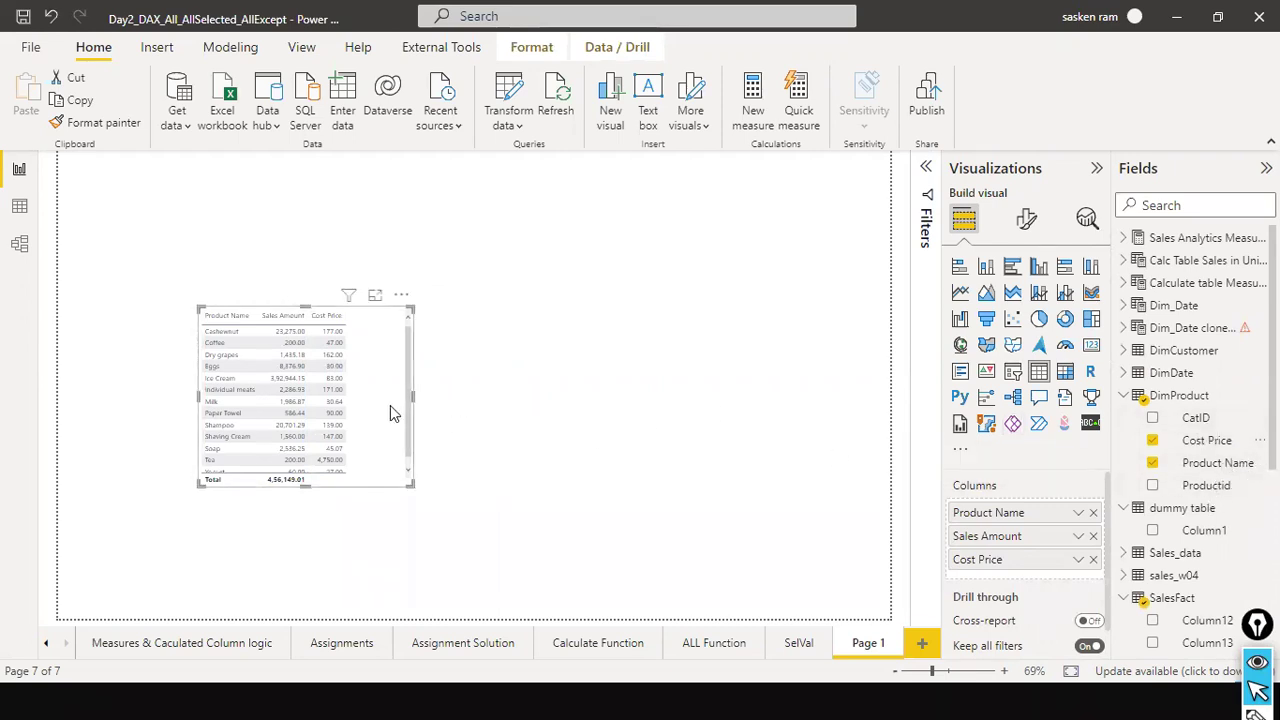
click(450, 407)
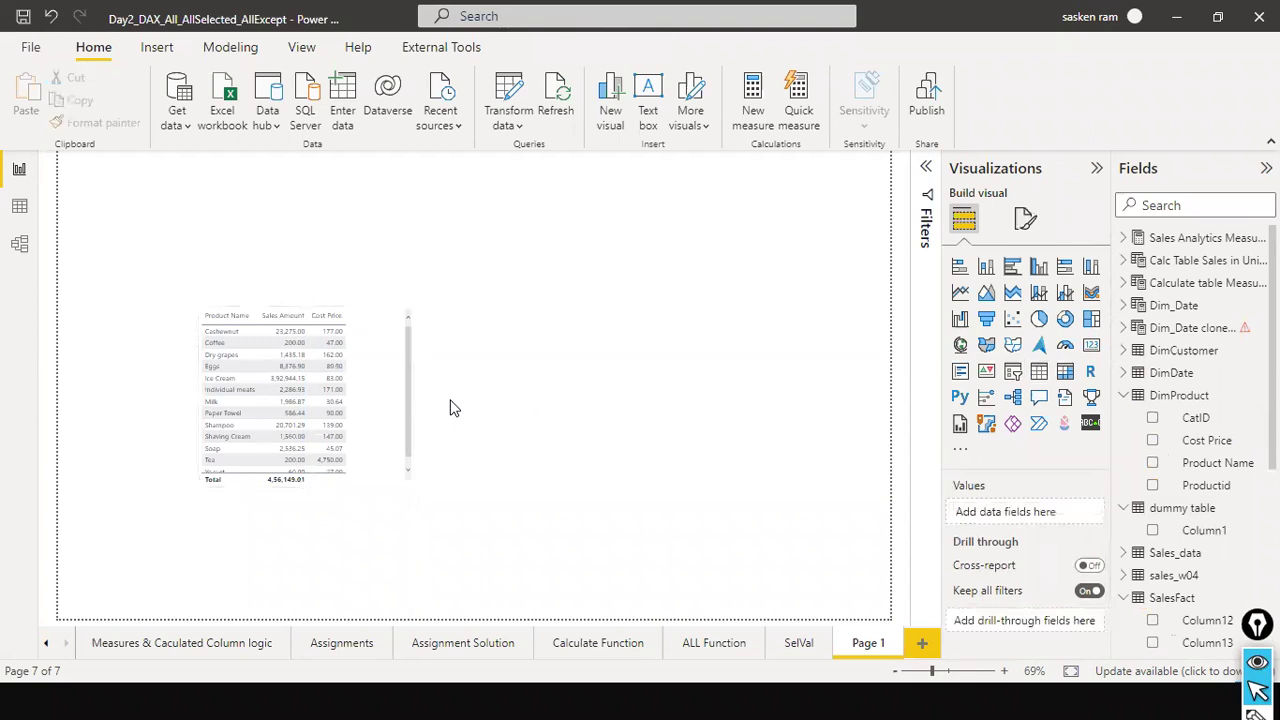
Step: In Data view, collapse the sales_w04 table and display the rows of the SalesFact table
click(20, 207)
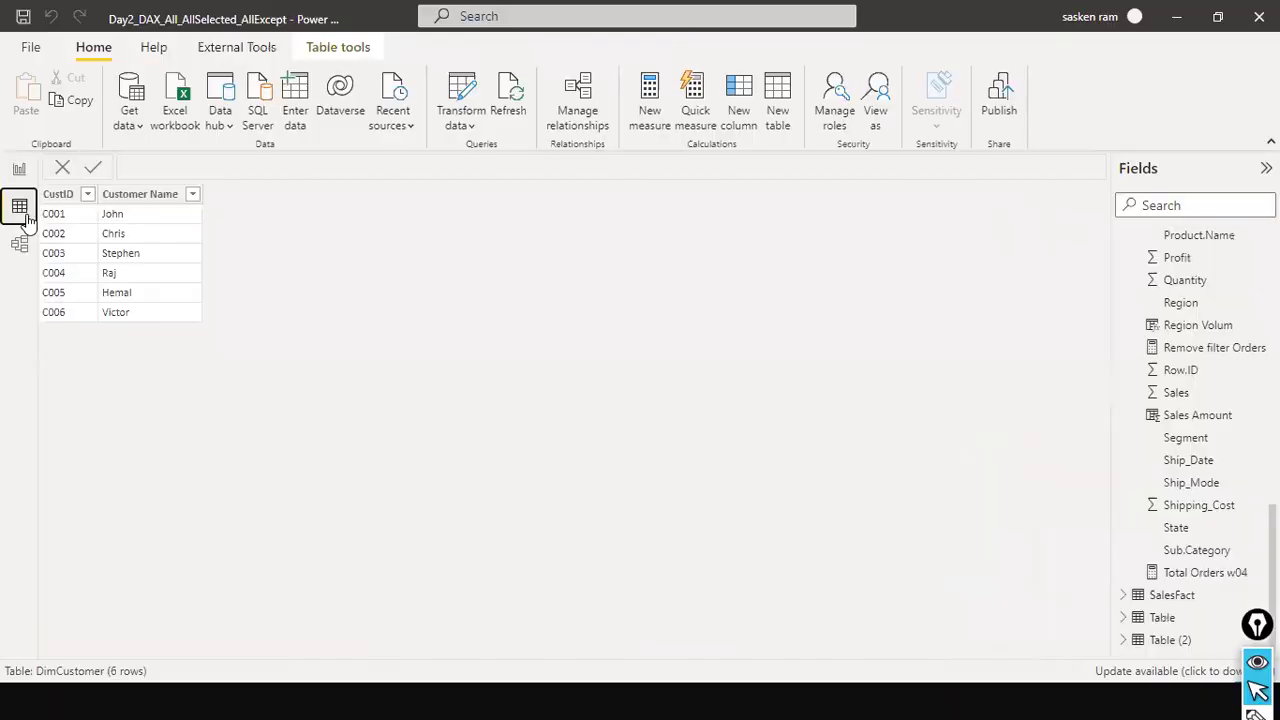
scroll(1228, 305, up, 1)
scroll(1183, 369, up, 10)
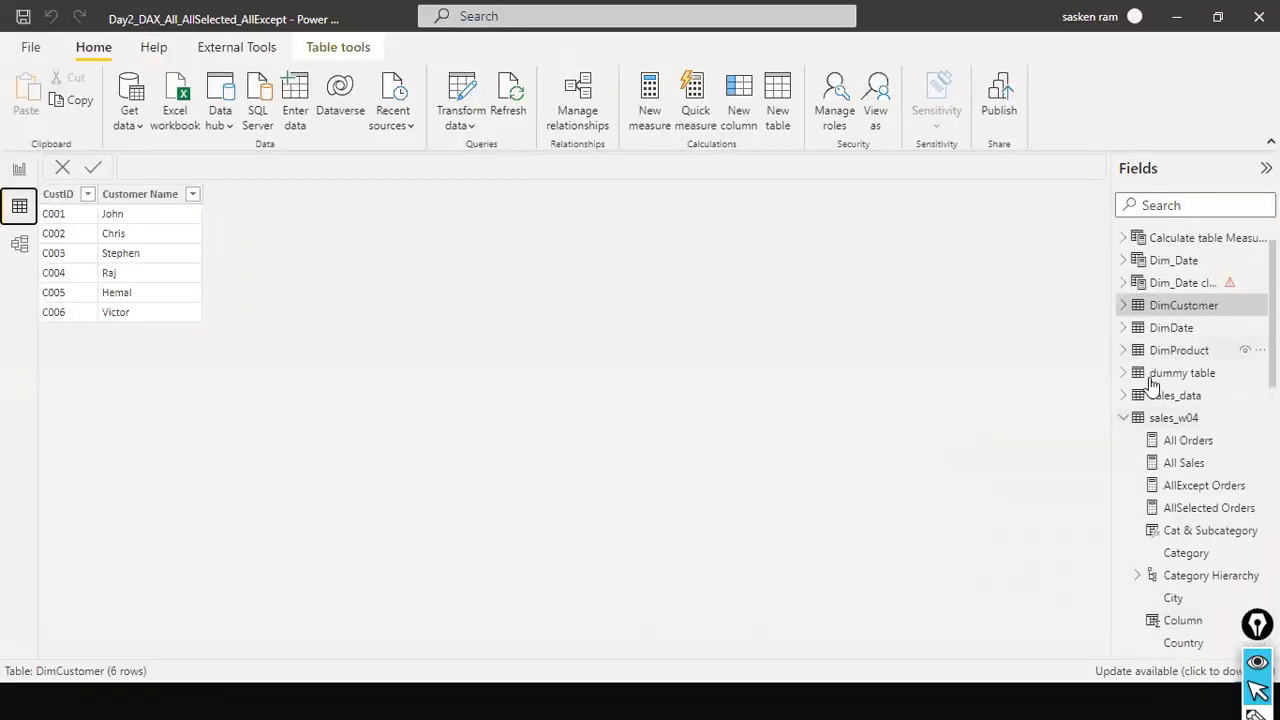
click(1124, 418)
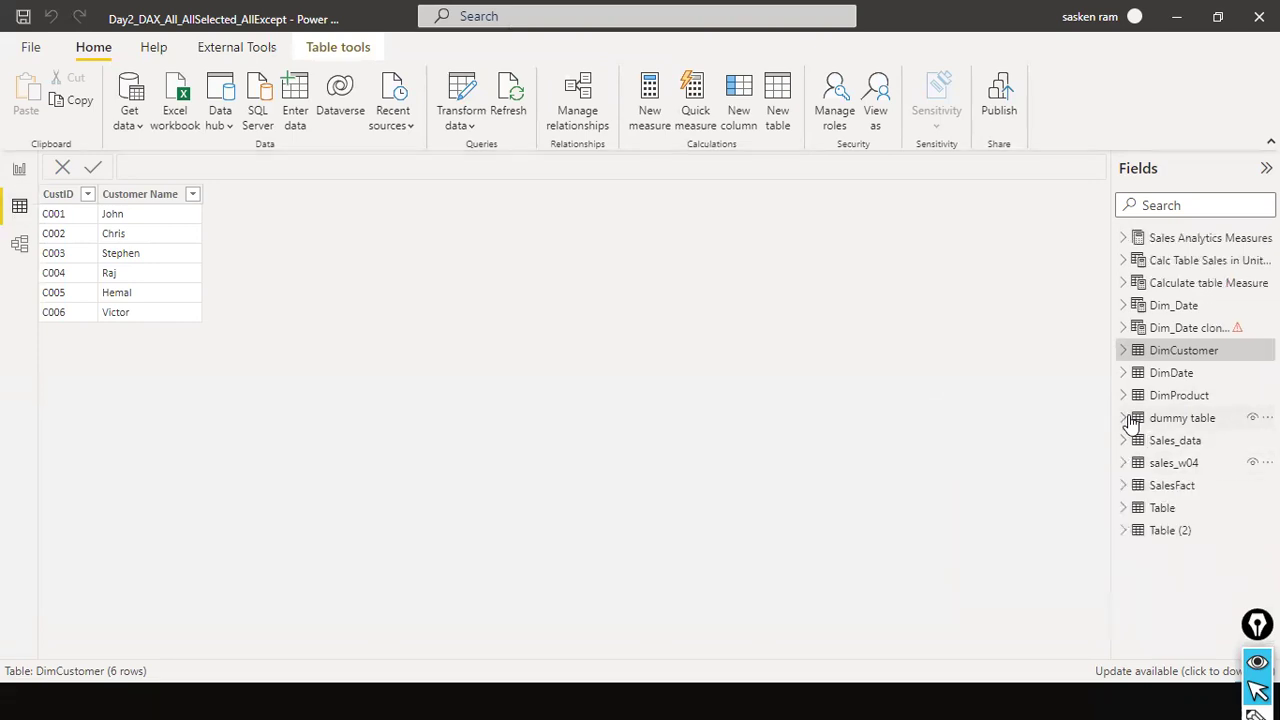
click(1172, 486)
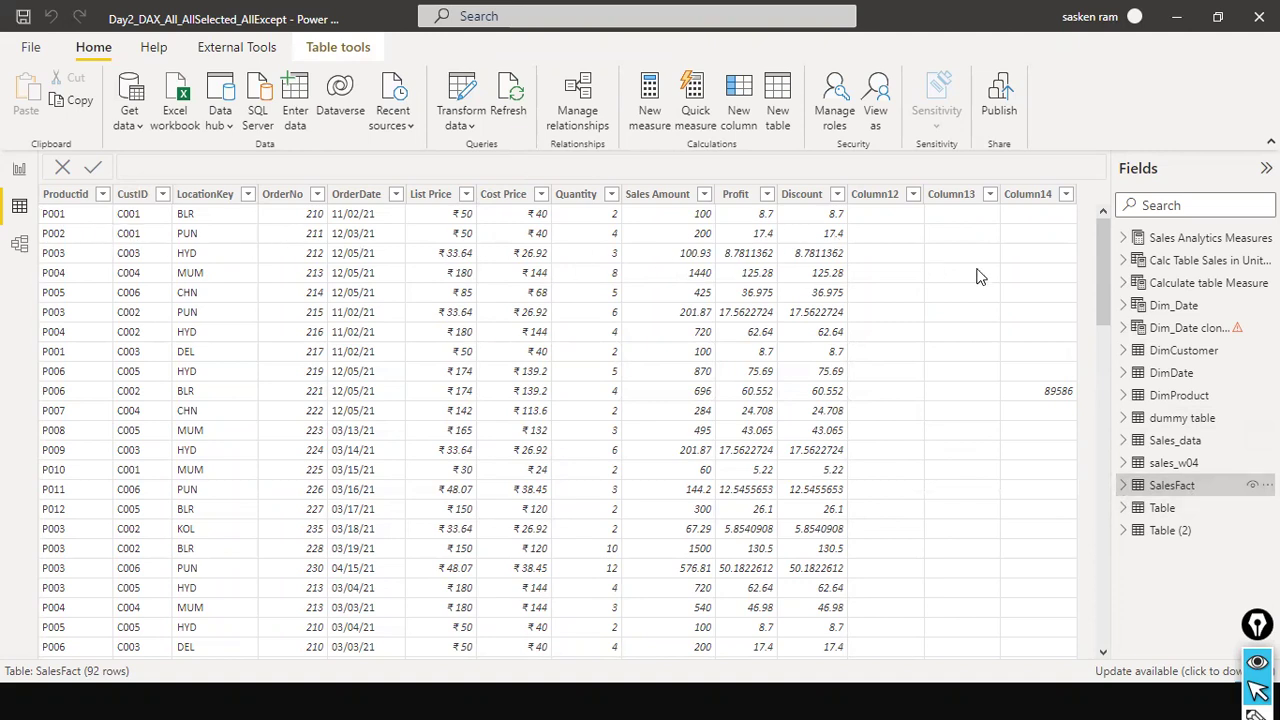
Step: Delete Column14 from the SalesFact table
click(888, 200)
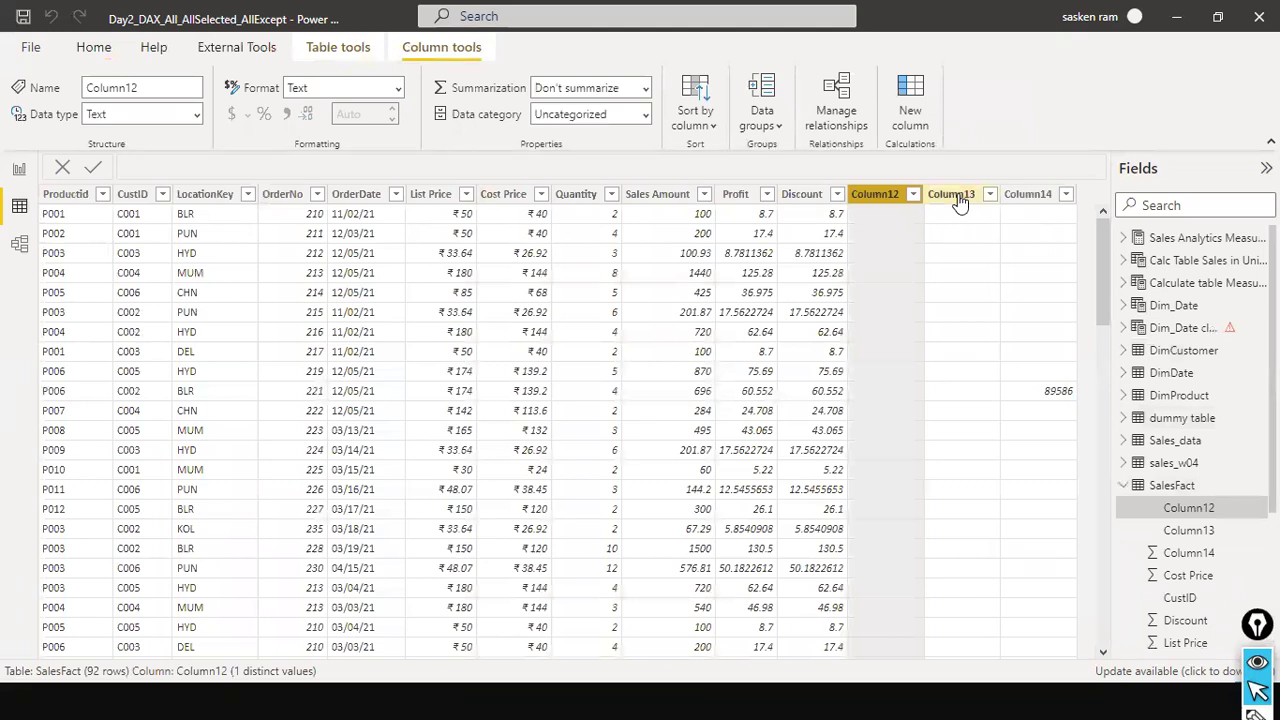
click(958, 197)
click(1042, 193)
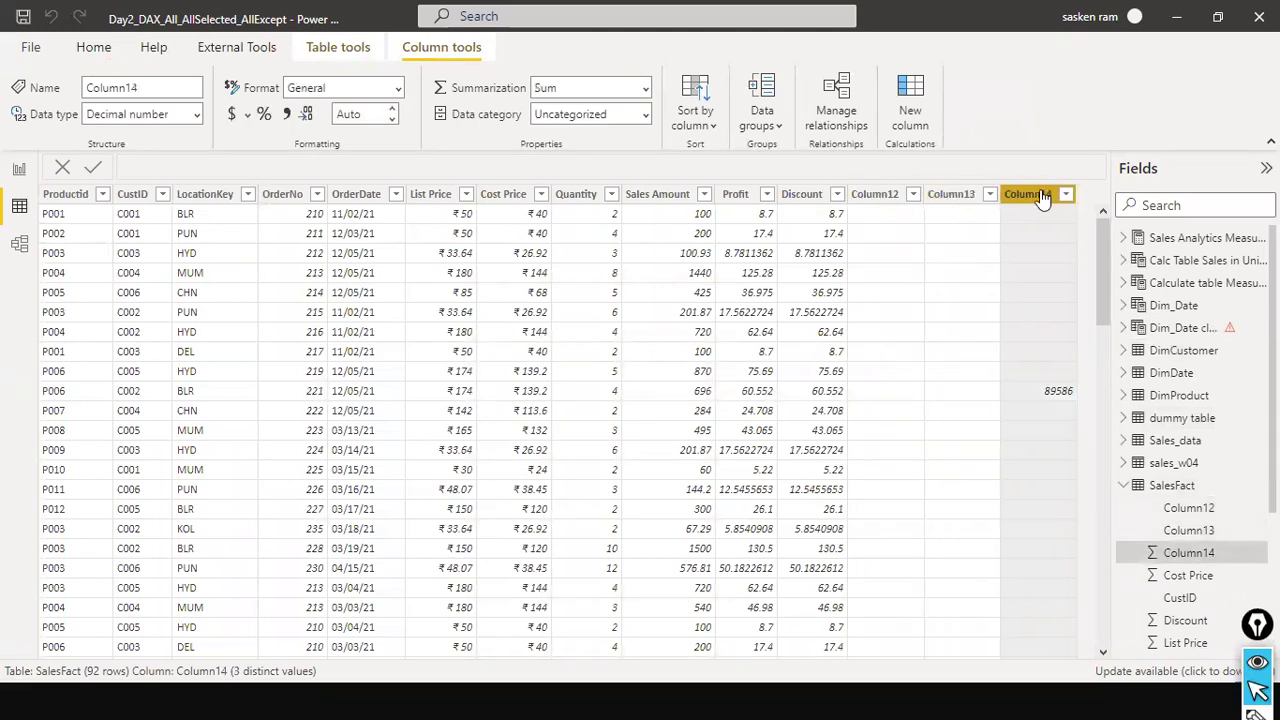
right_click(1039, 194)
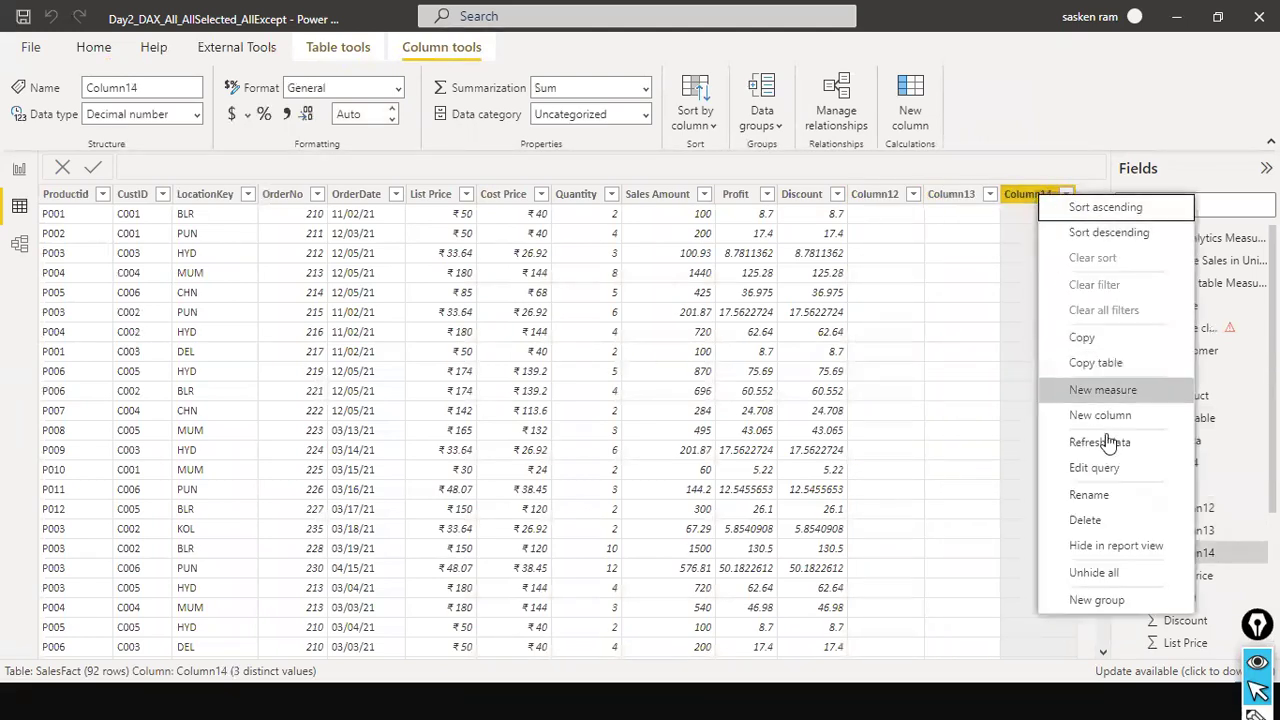
click(1007, 337)
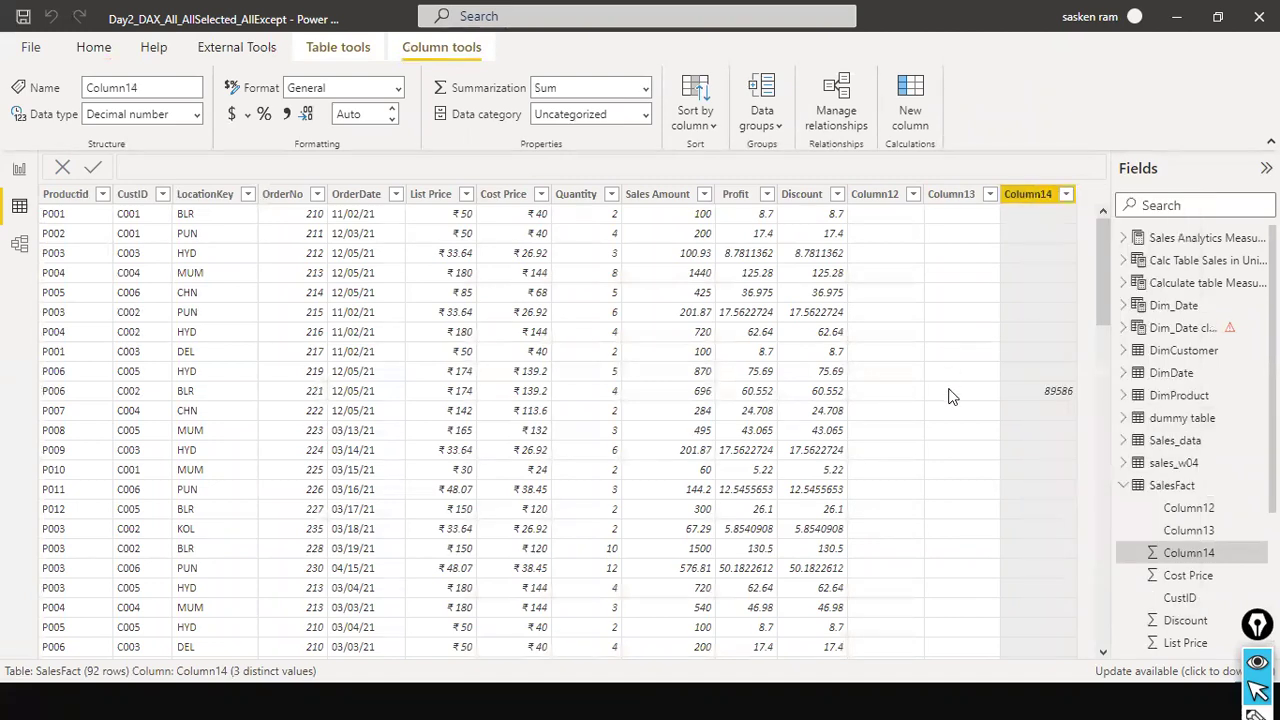
key(Delete)
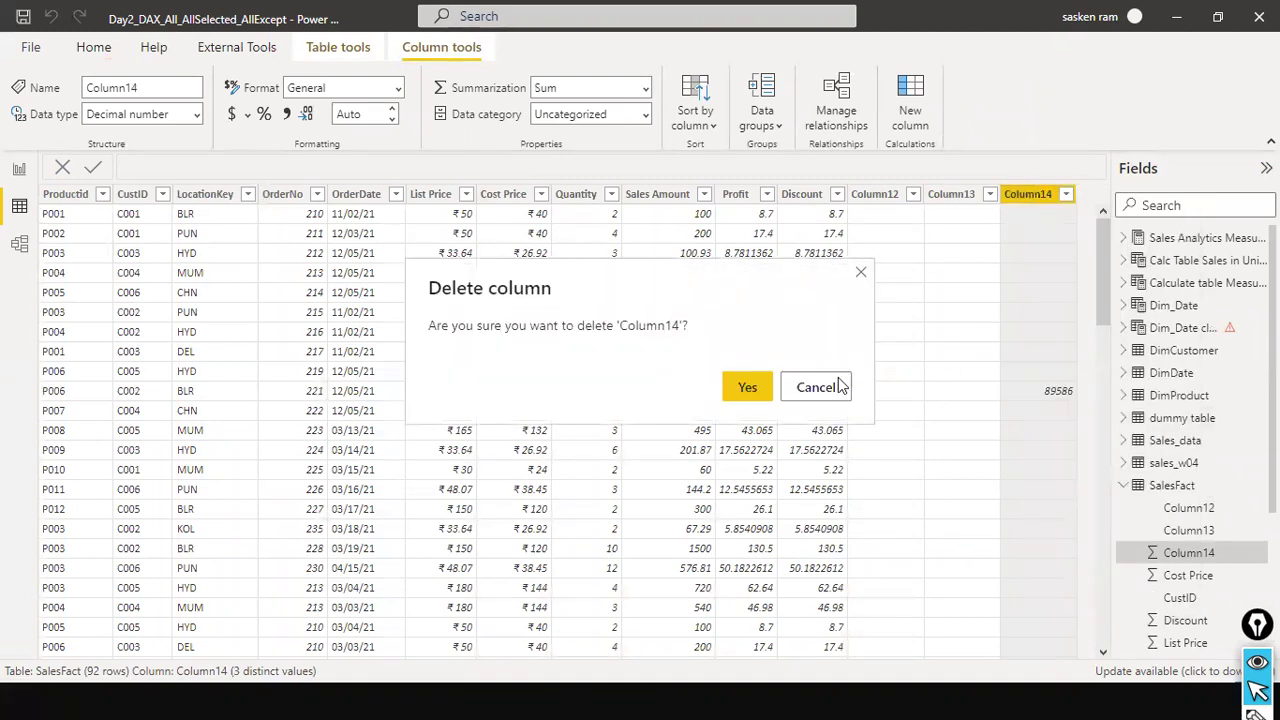
click(746, 386)
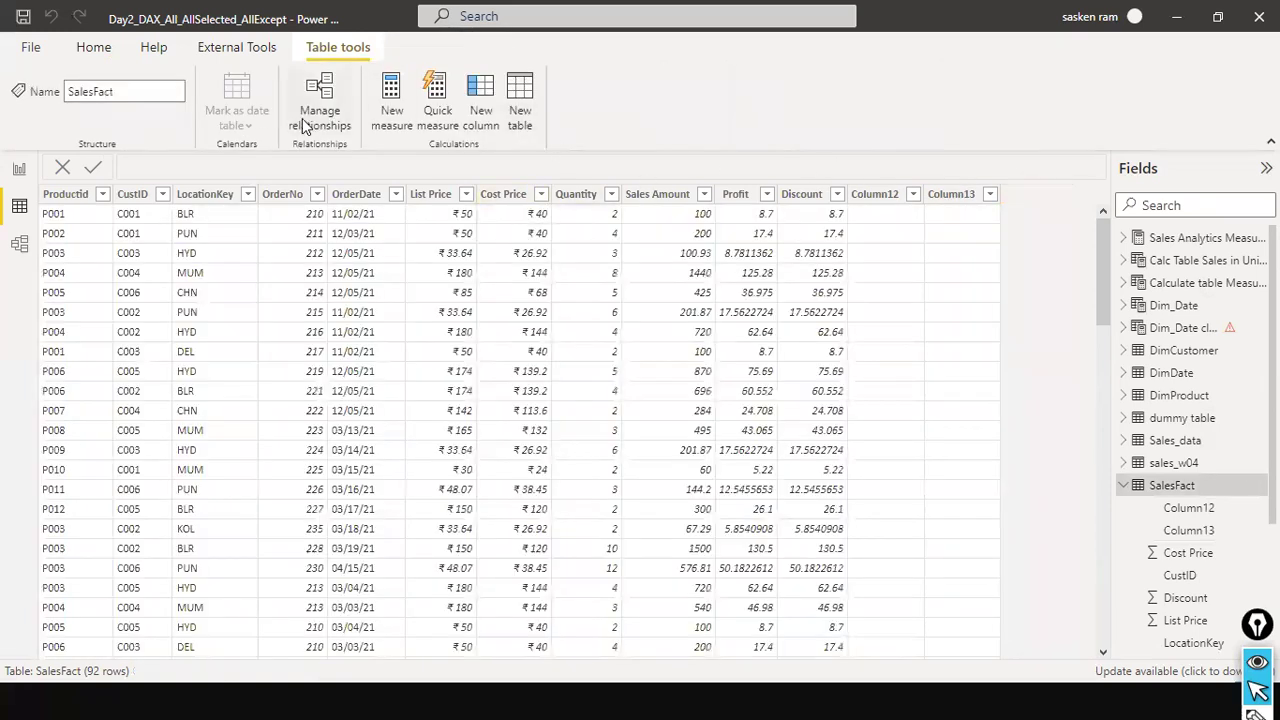
Step: Check the DimProduct rows, return to SalesFact and add a calculated column named Cost Price lkp
click(1180, 396)
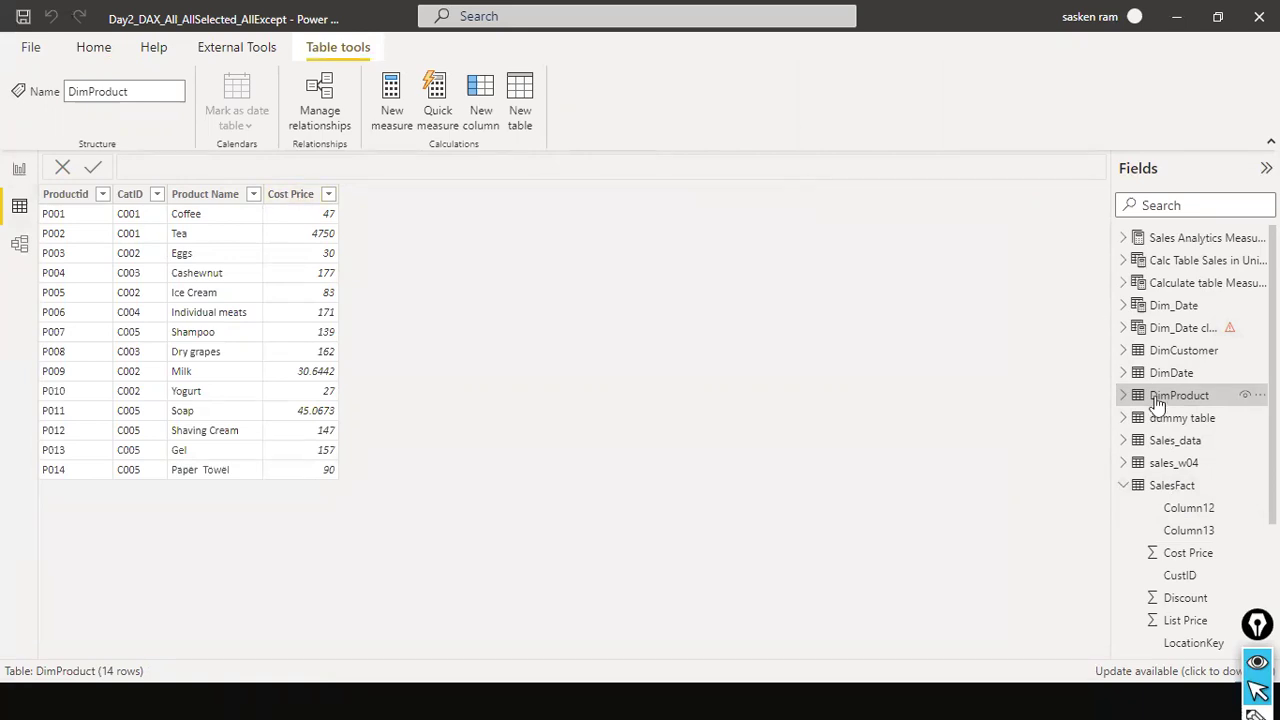
click(1172, 485)
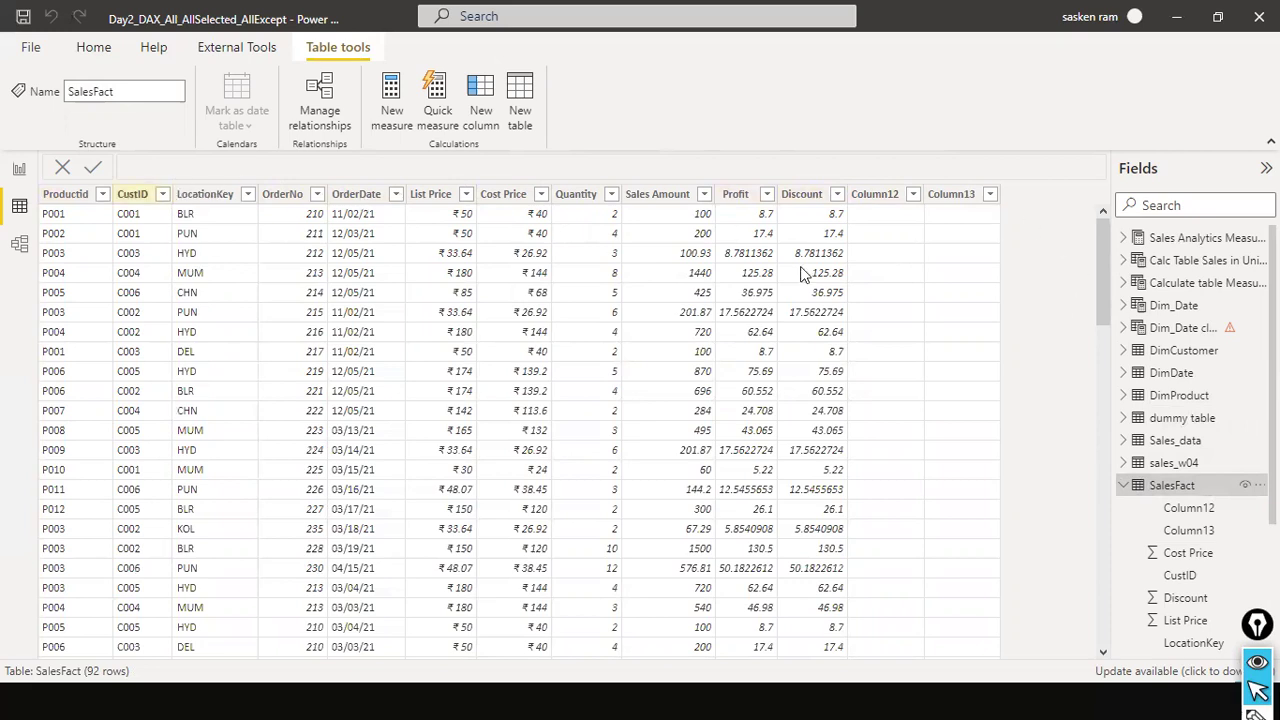
click(487, 93)
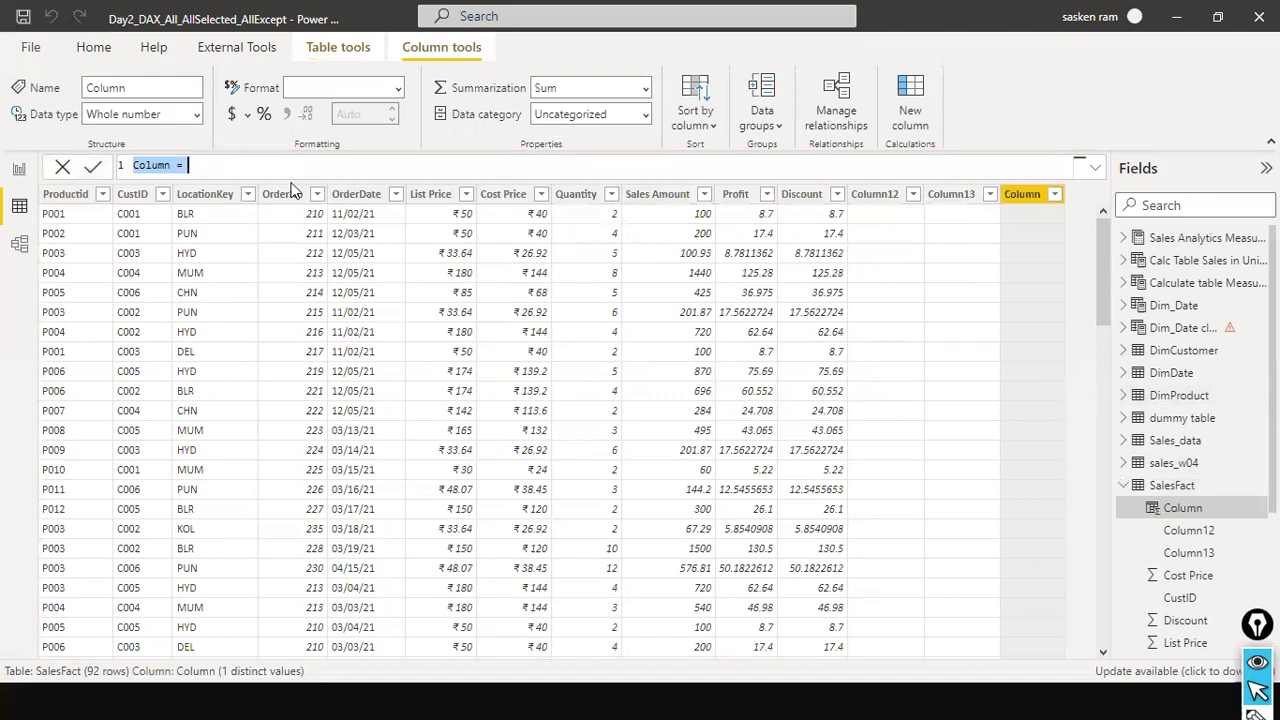
text(C)
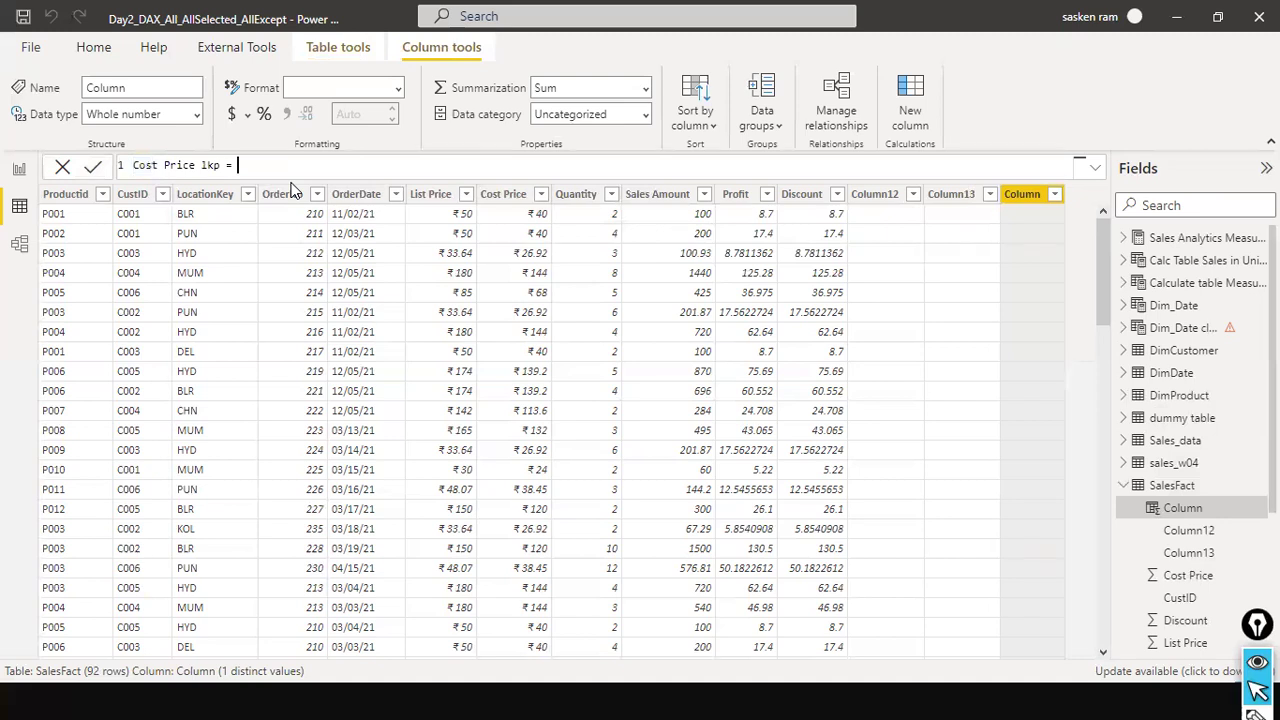
Step: Consult the LOOKUPVALUE syntax slide in the presentation and start the Cost Price lkp formula in Power BI with LOOKUPVALUE
key(alt+Tab)
key(alt+Tab)
key(alt+Tab)
key(alt+Tab)
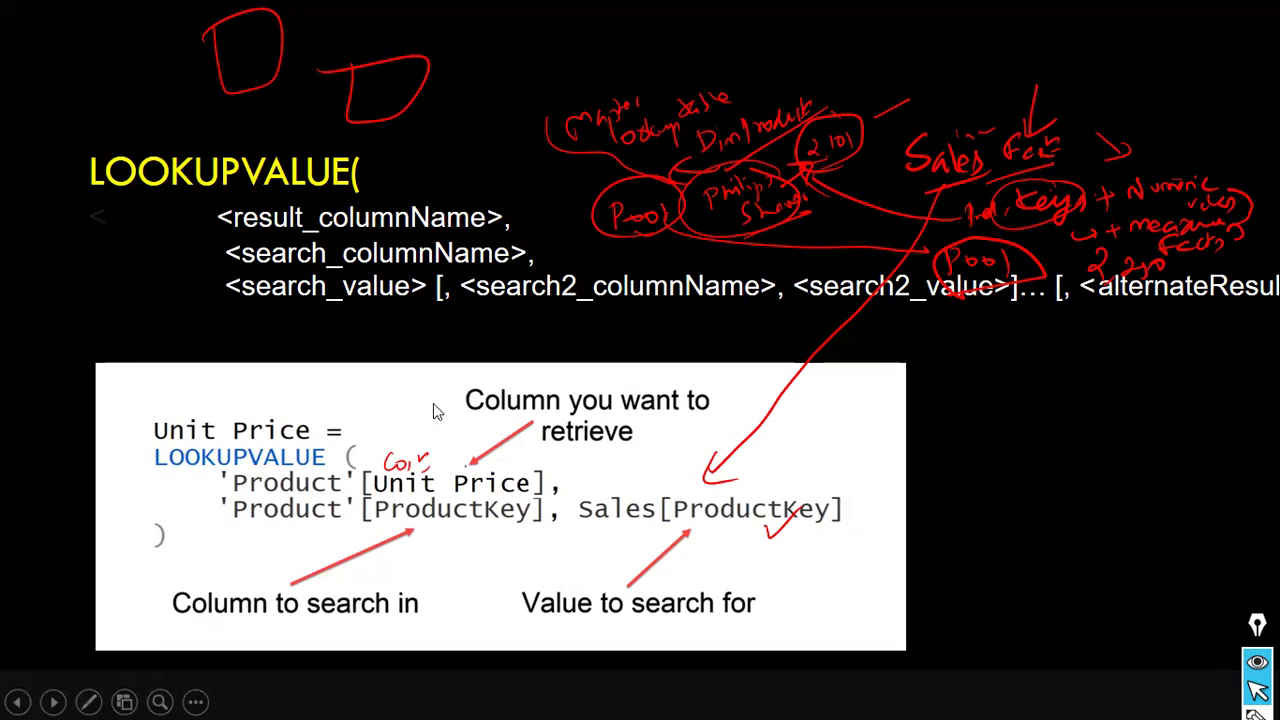
key(alt+Tab)
click(322, 166)
text(look)
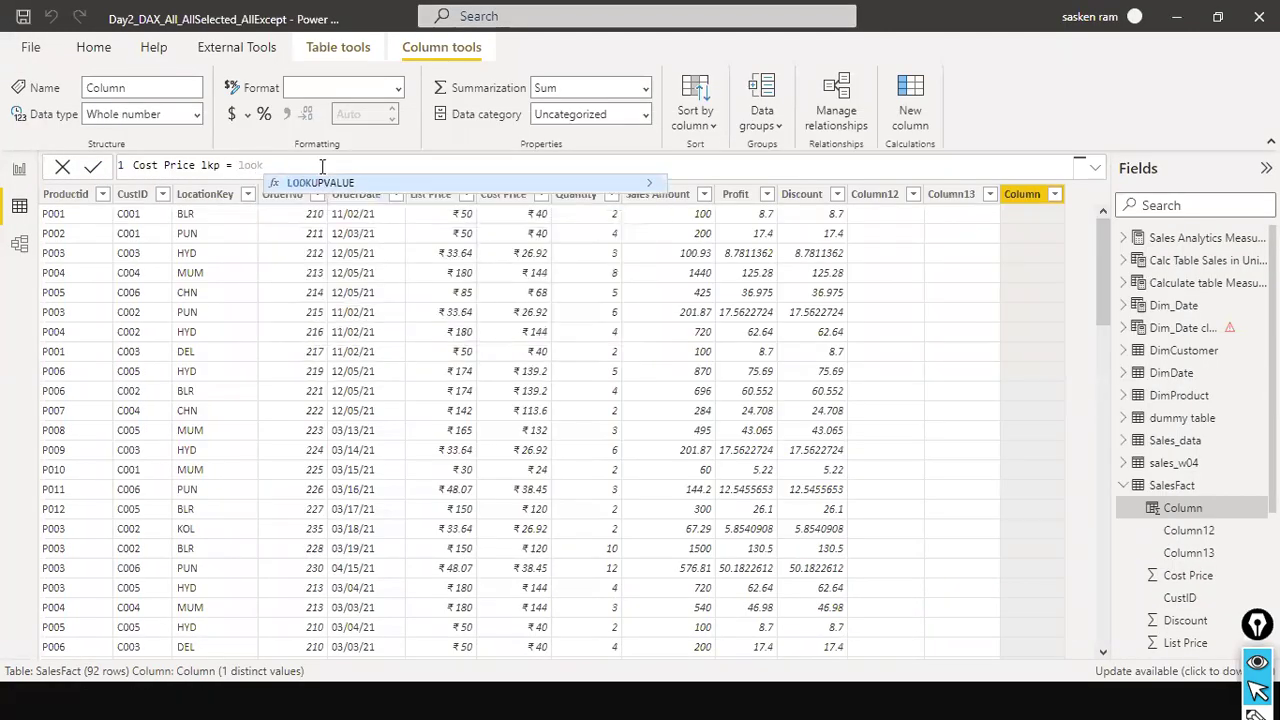
click(314, 182)
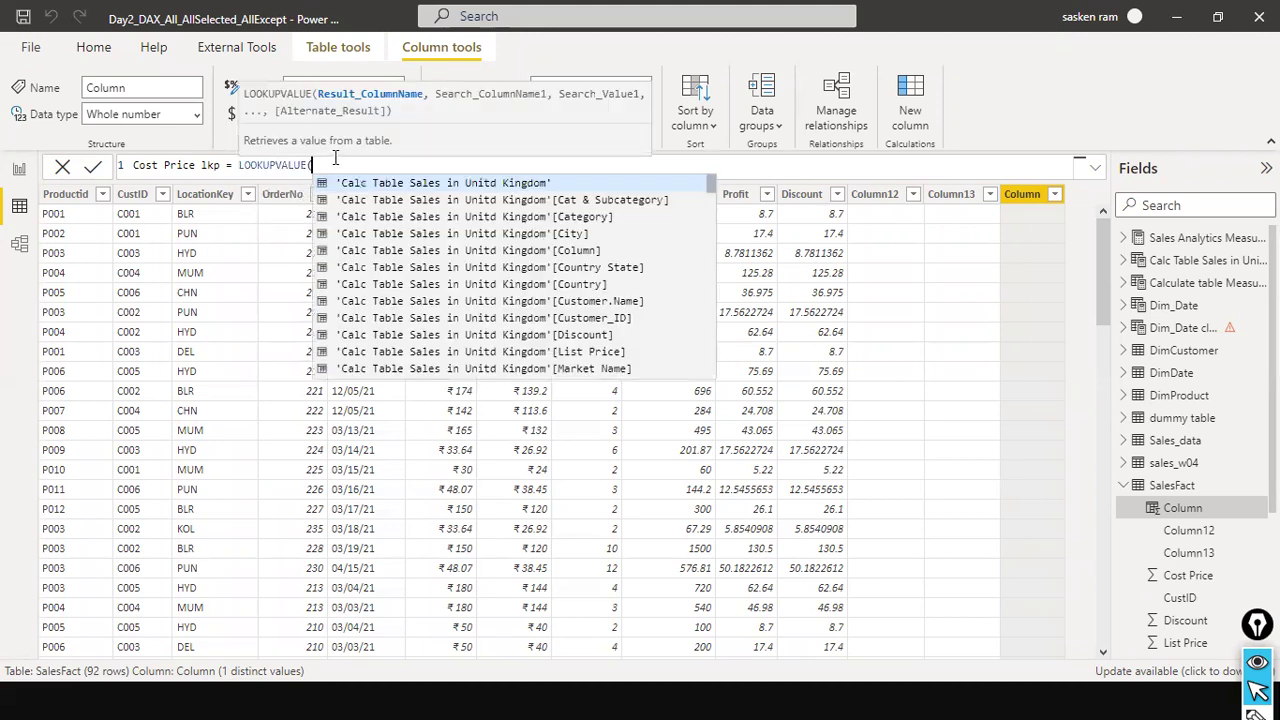
Step: Recheck the syntax slide and enter DimProduct[Cost Price] as the result column and DimProduct[Productid] as the search column
key(alt+Tab)
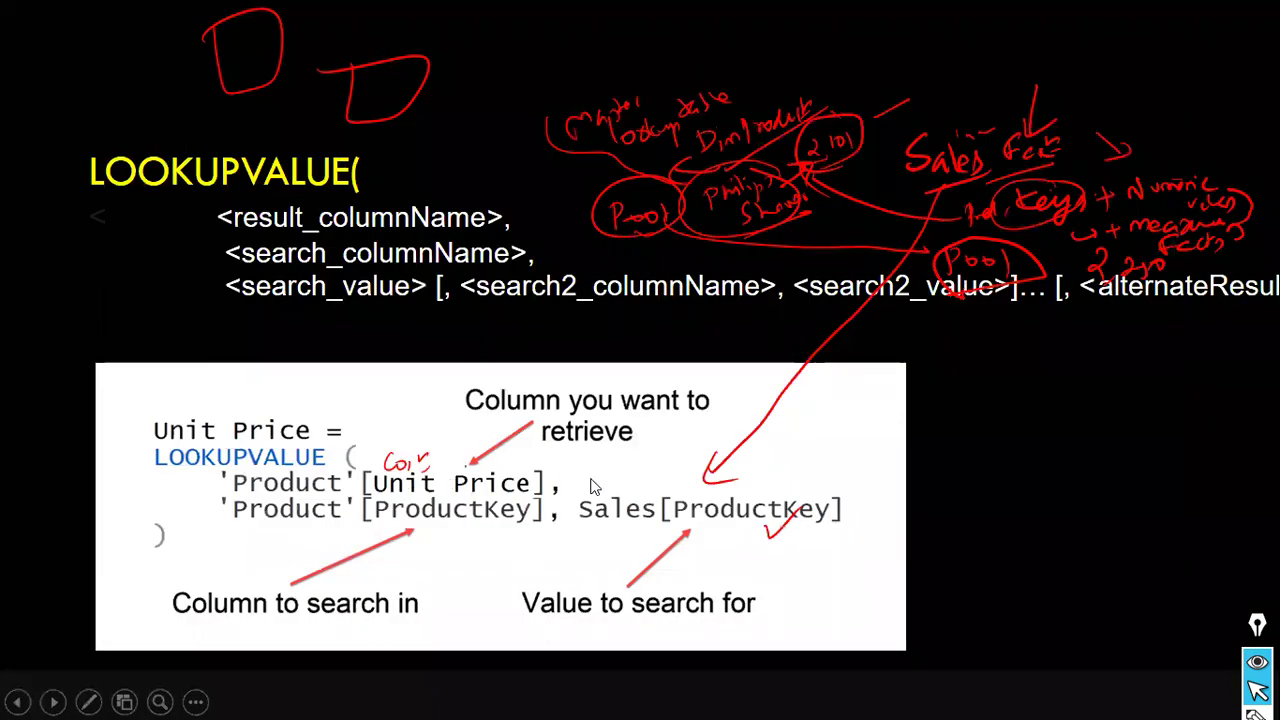
key(alt+Tab)
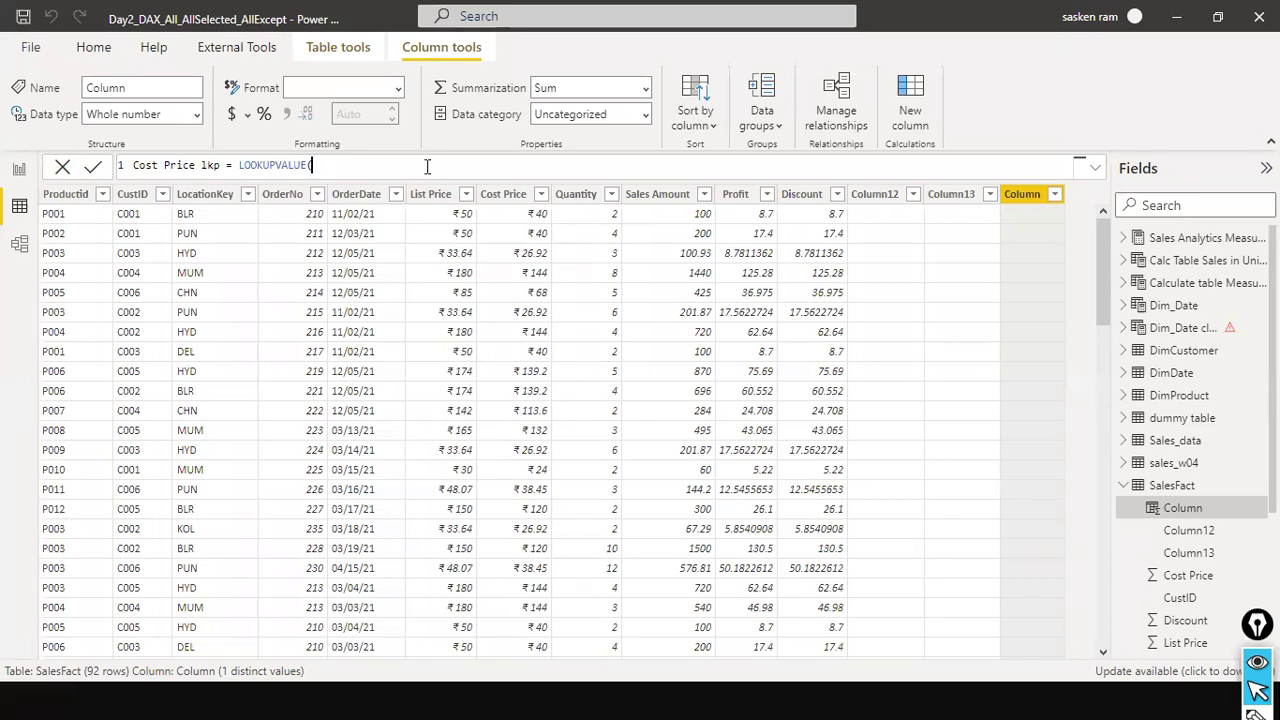
text(d)
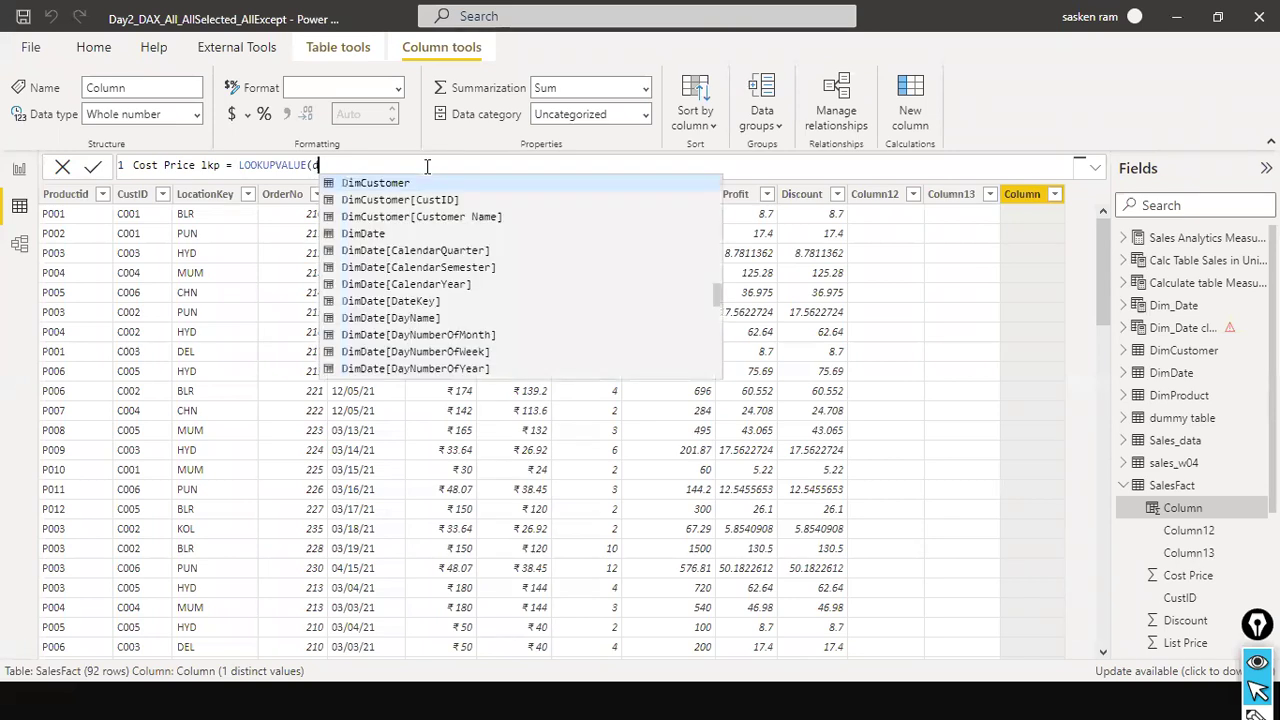
text(impr)
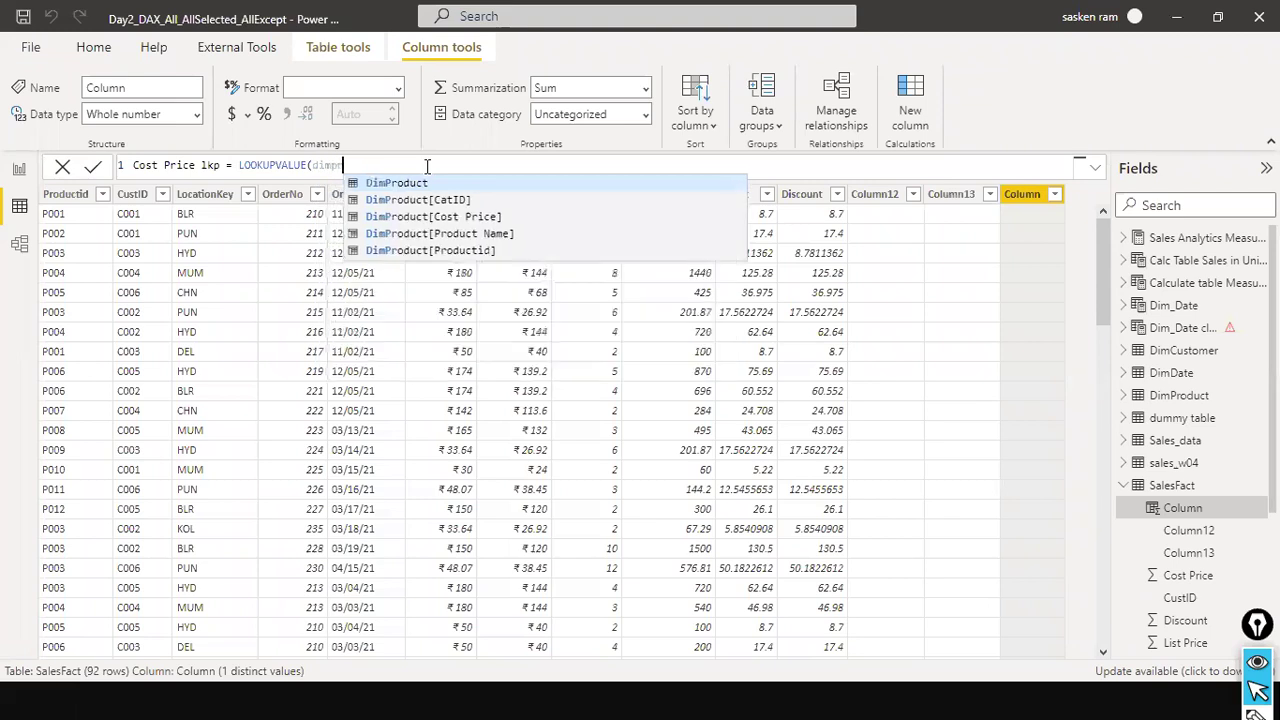
key(Escape)
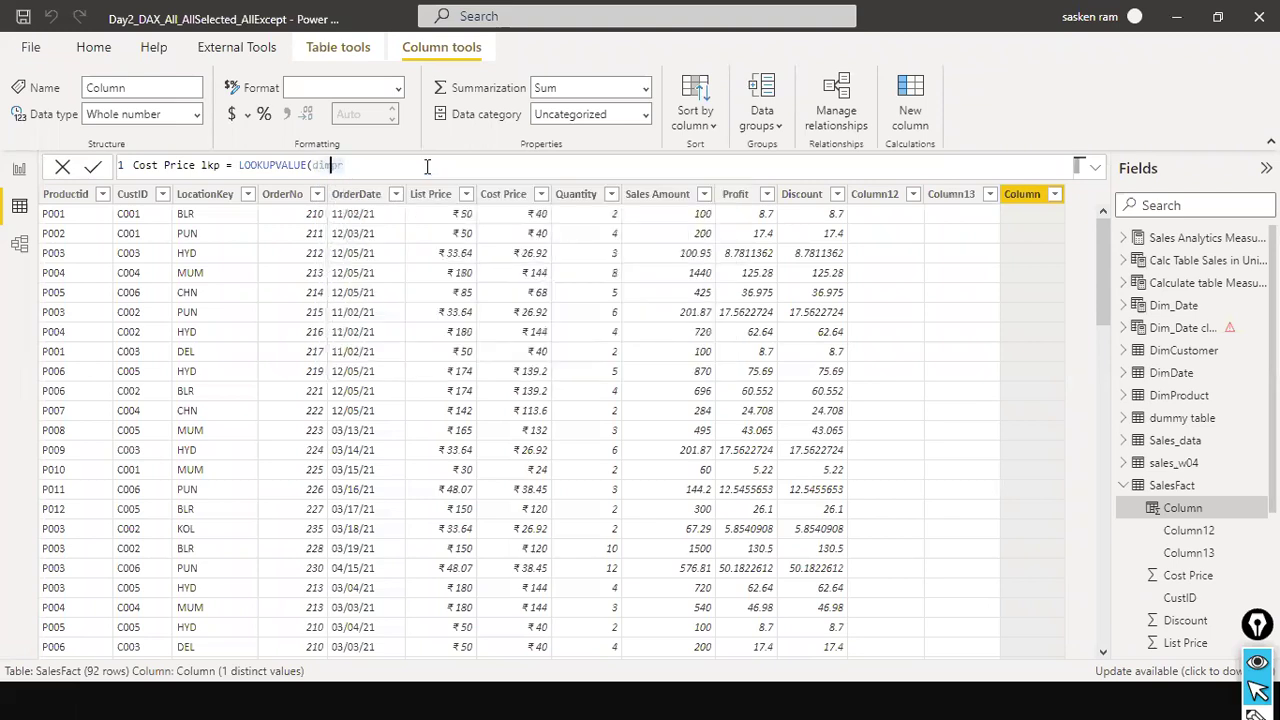
key(BackSpace)
key(Down)
key(Down)
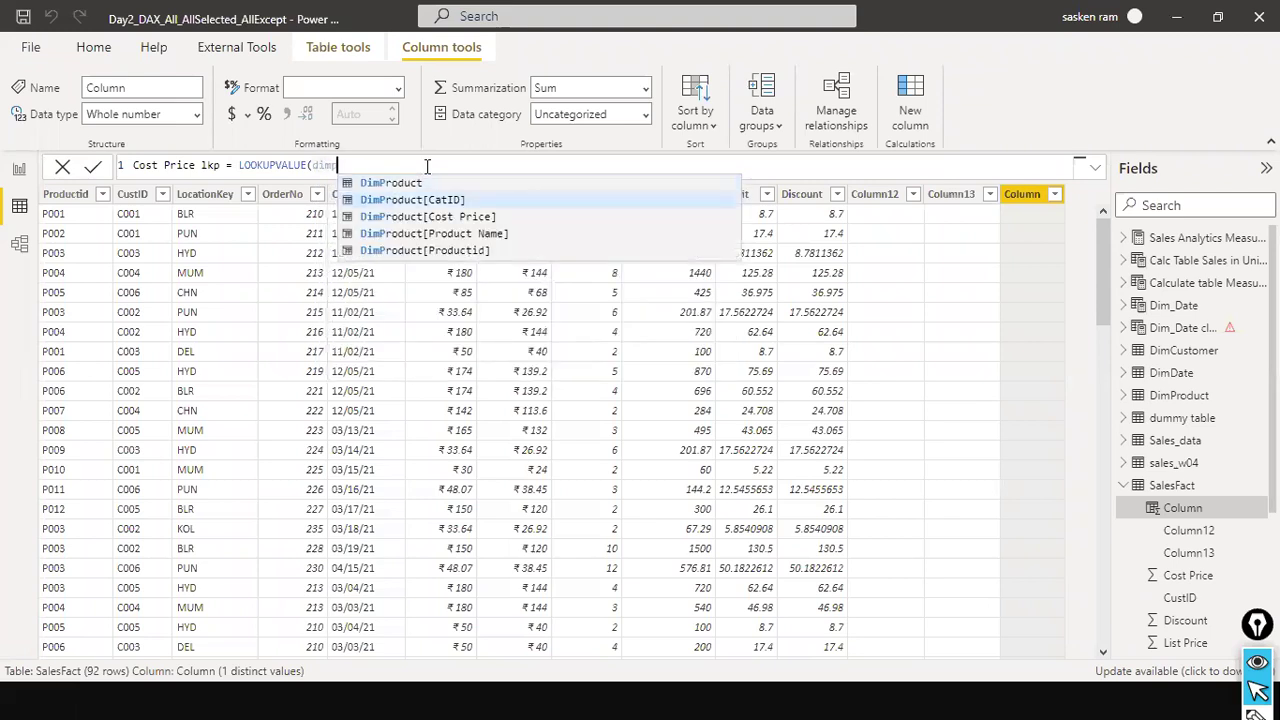
key(Tab)
text(,)
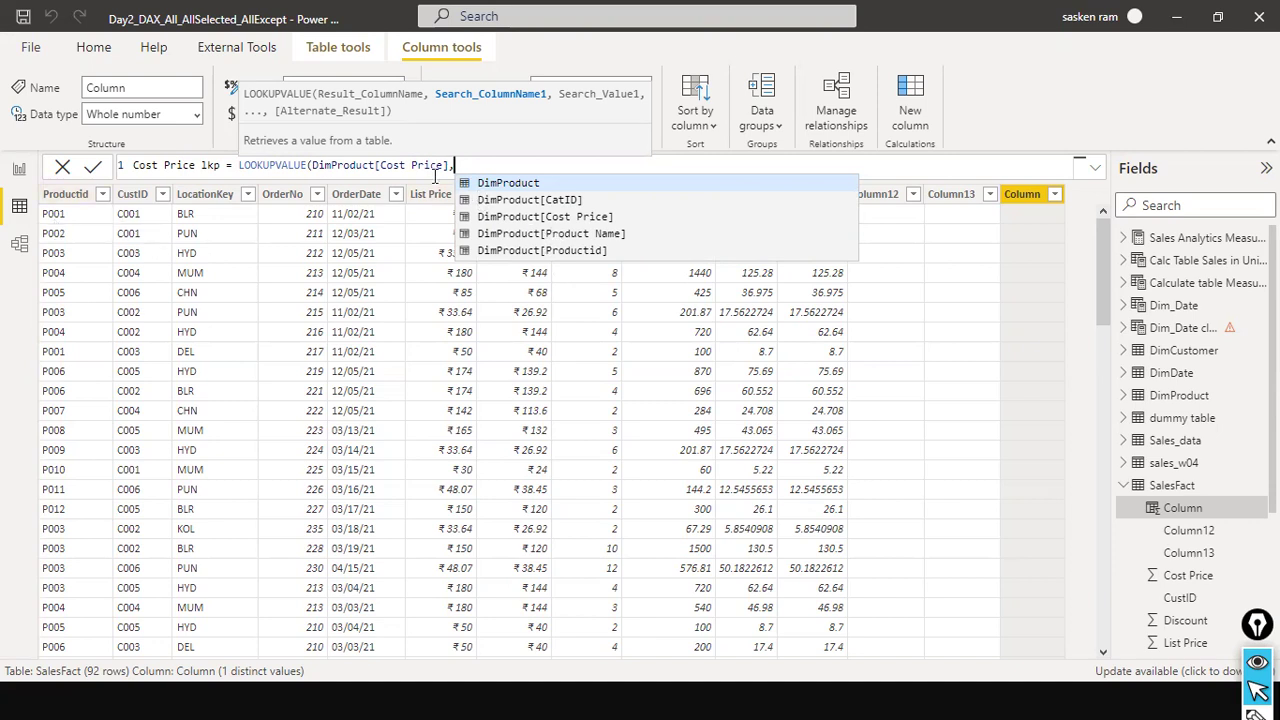
click(553, 251)
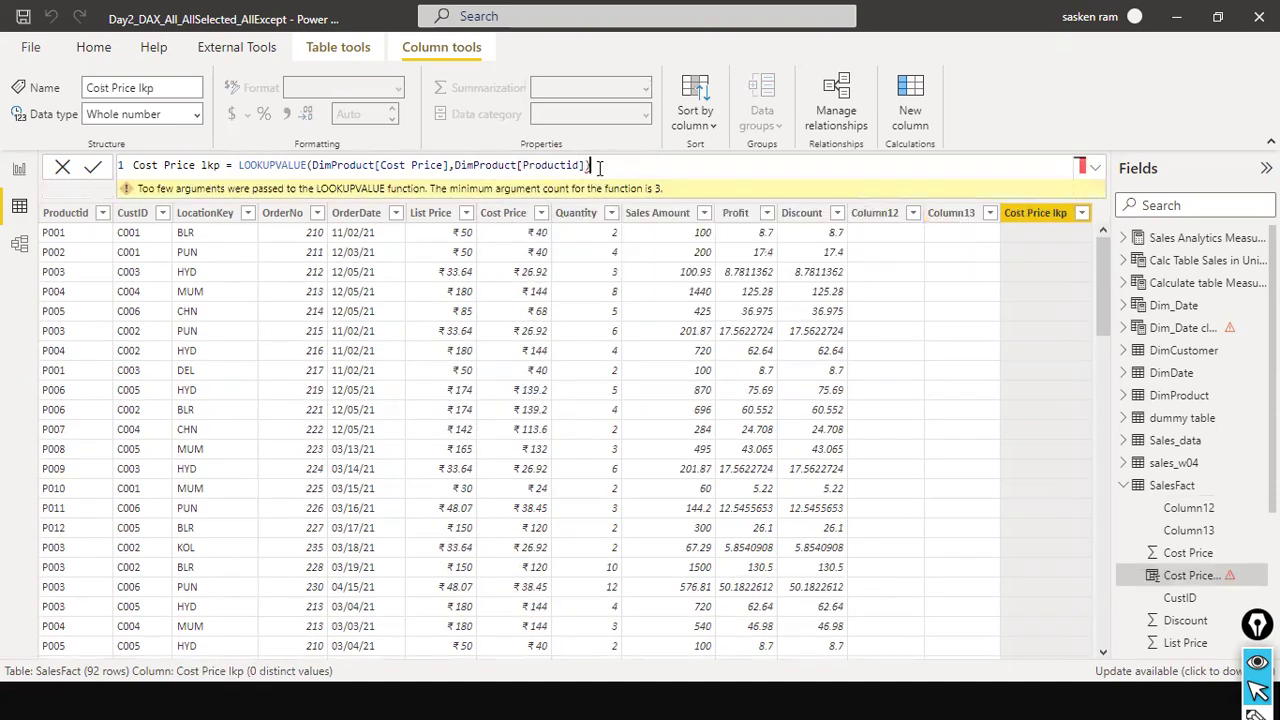
Step: Extend the LOOKUPVALUE formula with SalesFact[Productid] as the search value
key(BackSpace)
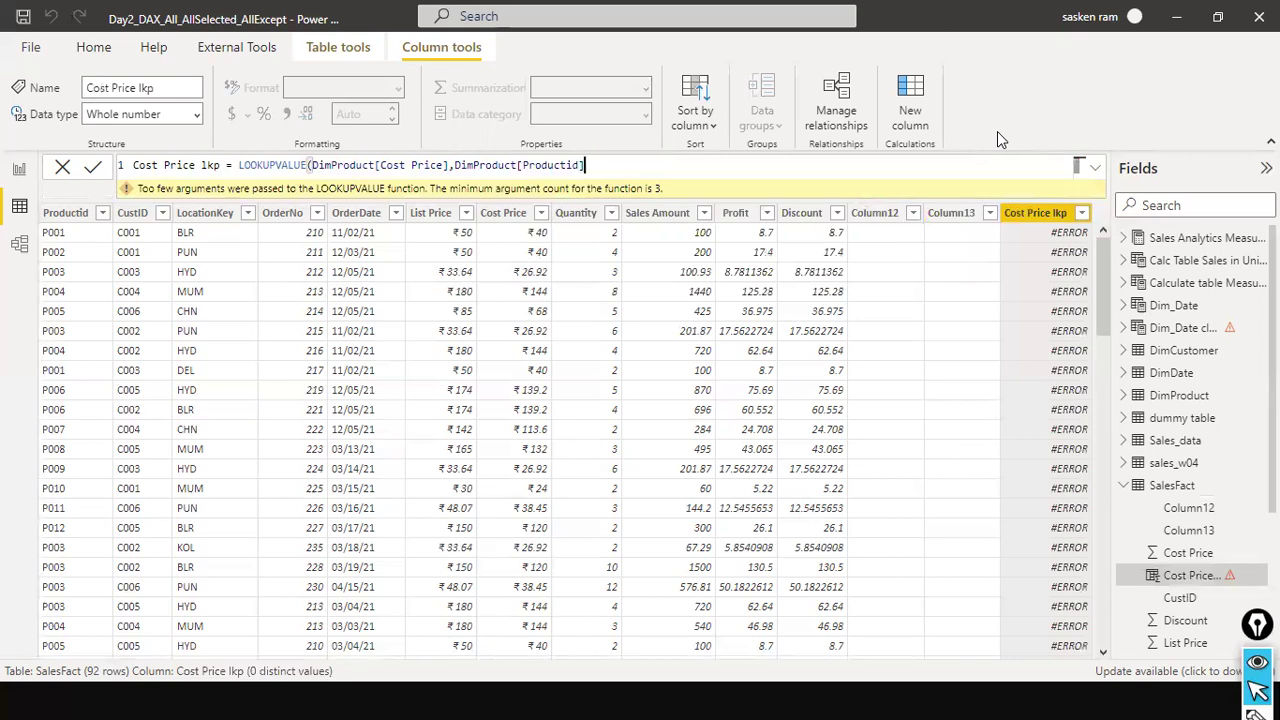
text(, )
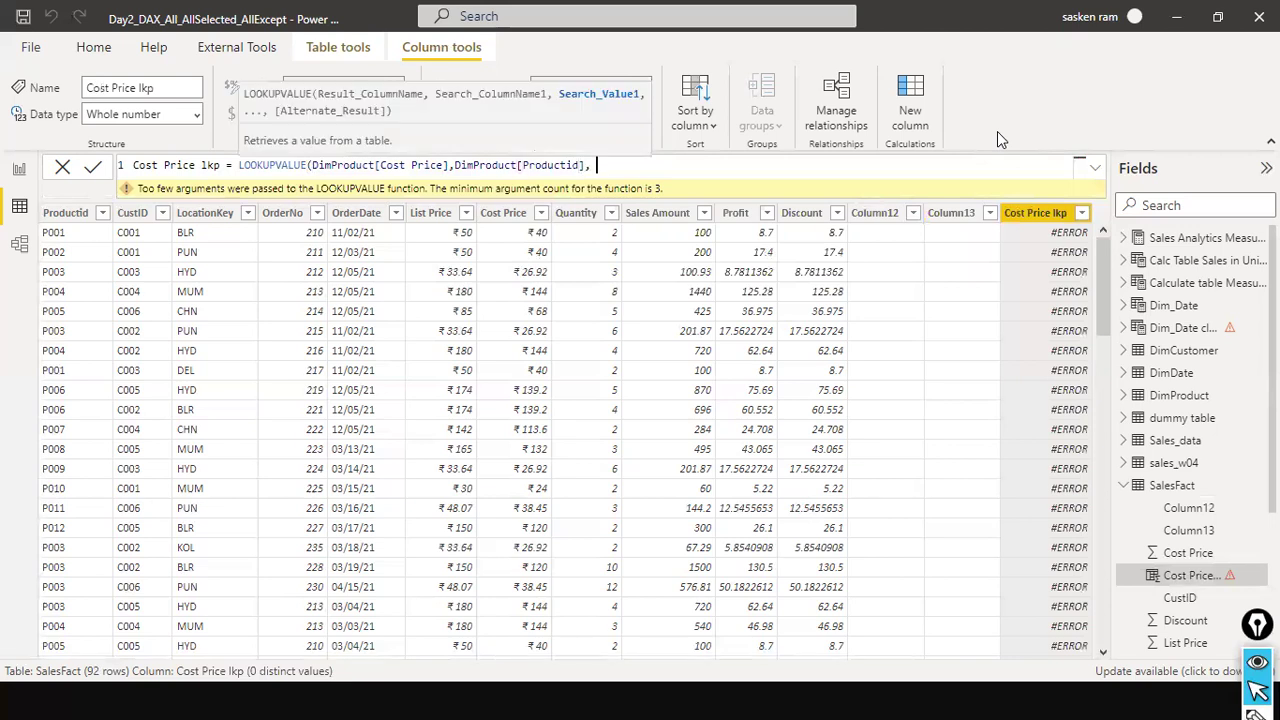
text(salesfac)
key(Down)
key(Down)
key(Down)
key(Down)
key(Down)
key(Down)
key(Down)
key(Down)
key(Down)
key(Down)
key(Down)
key(Up)
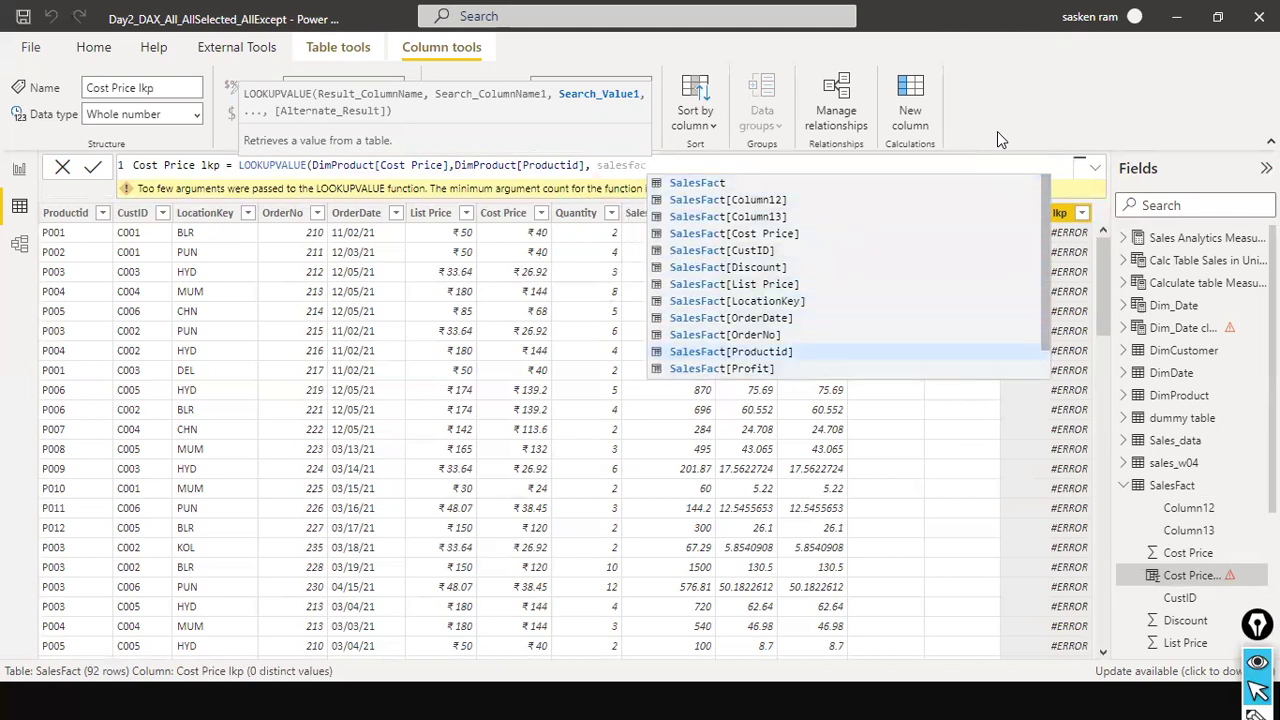
key(Tab)
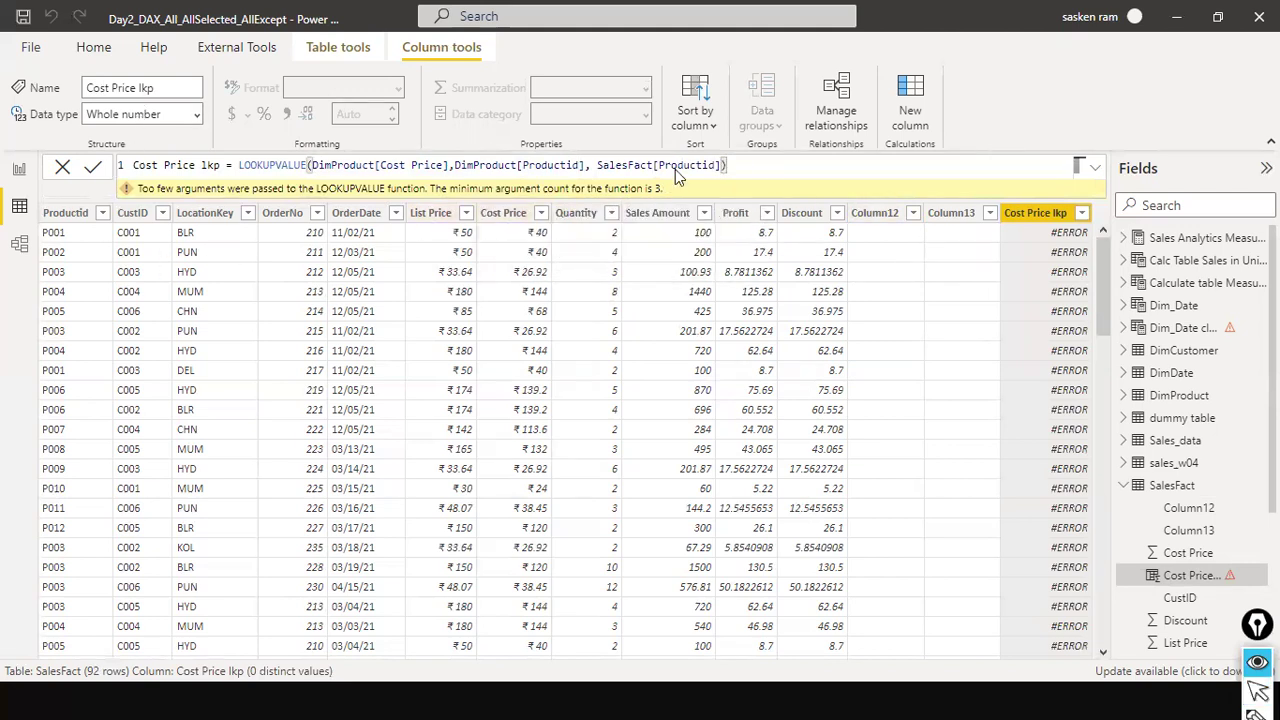
mouse_move(68, 232)
mouse_down()
mouse_move(196, 229)
mouse_move(652, 170)
mouse_move(699, 184)
mouse_up()
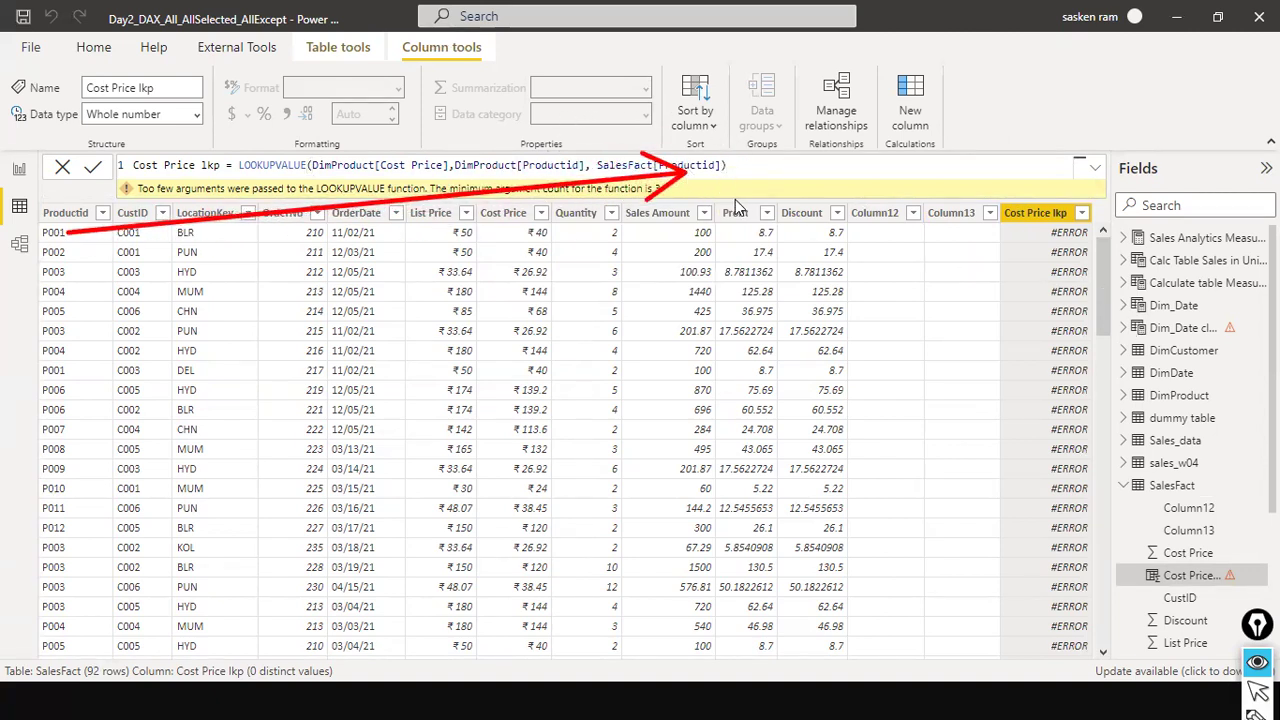
mouse_move(485, 172)
mouse_down()
mouse_move(708, 260)
mouse_move(1143, 396)
mouse_up()
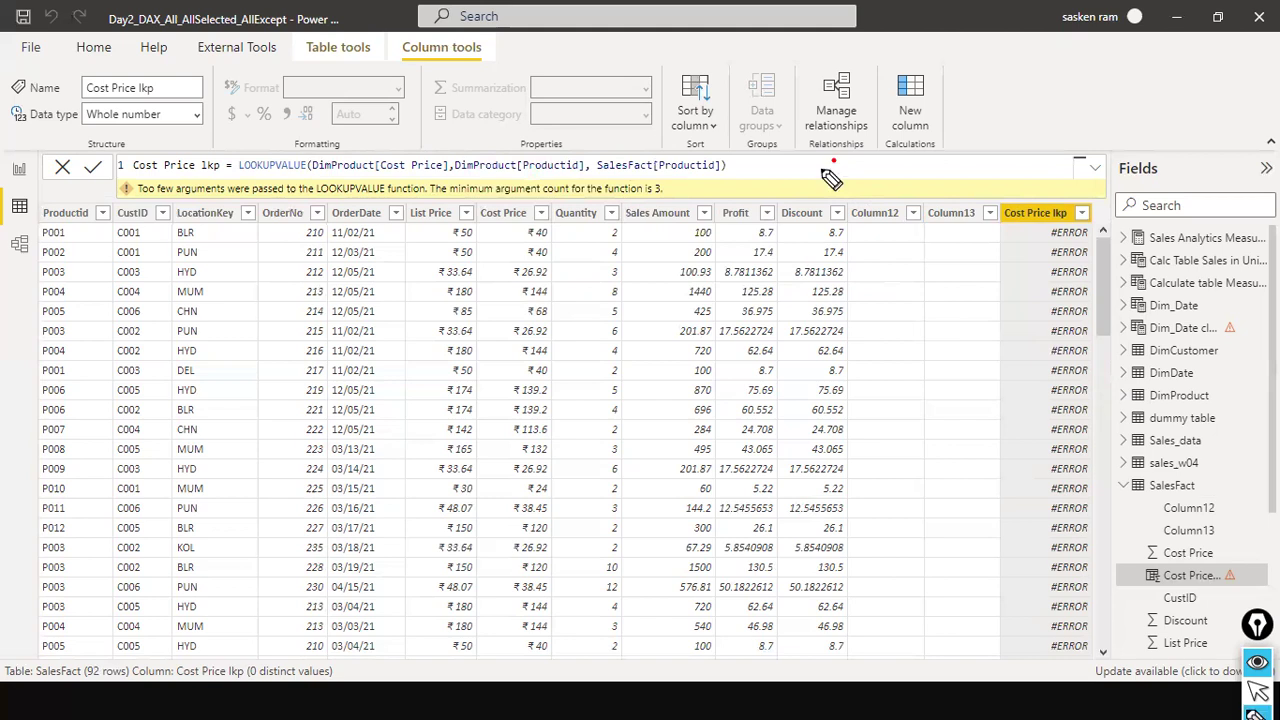
key(ctrl+F1)
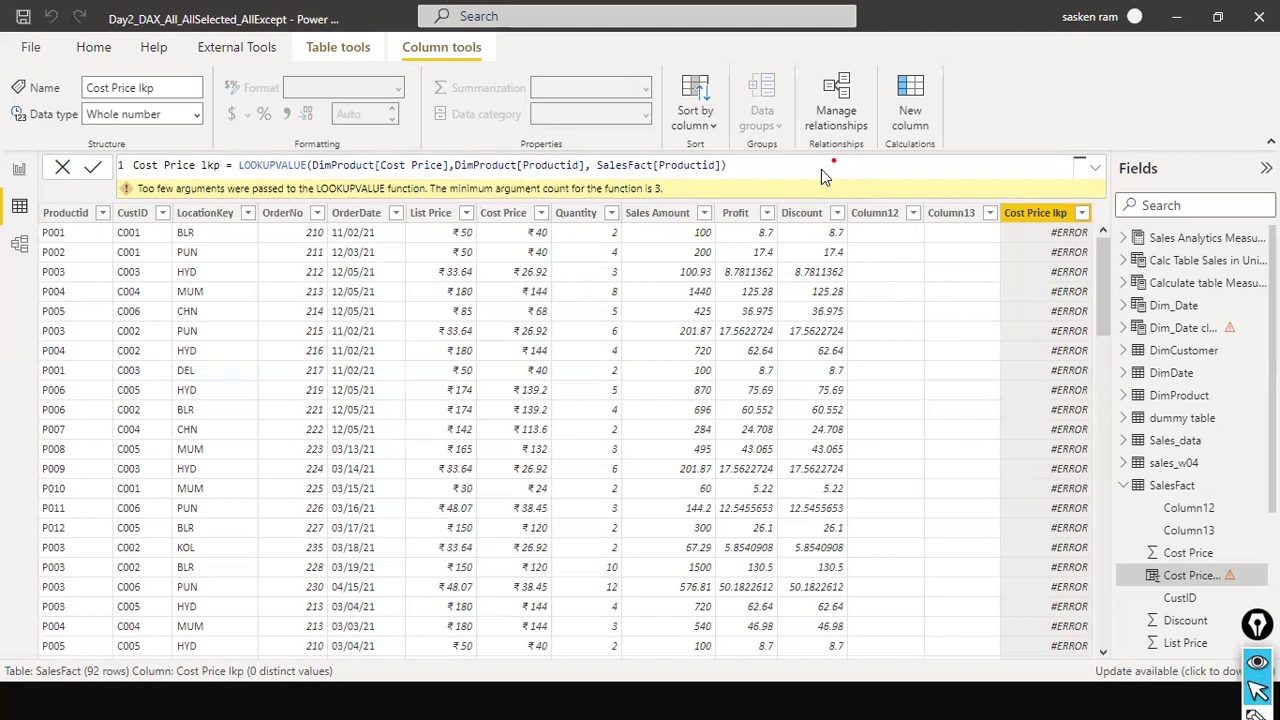
Step: Commit the completed LOOKUPVALUE formula for the Cost Price lkp column
click(807, 165)
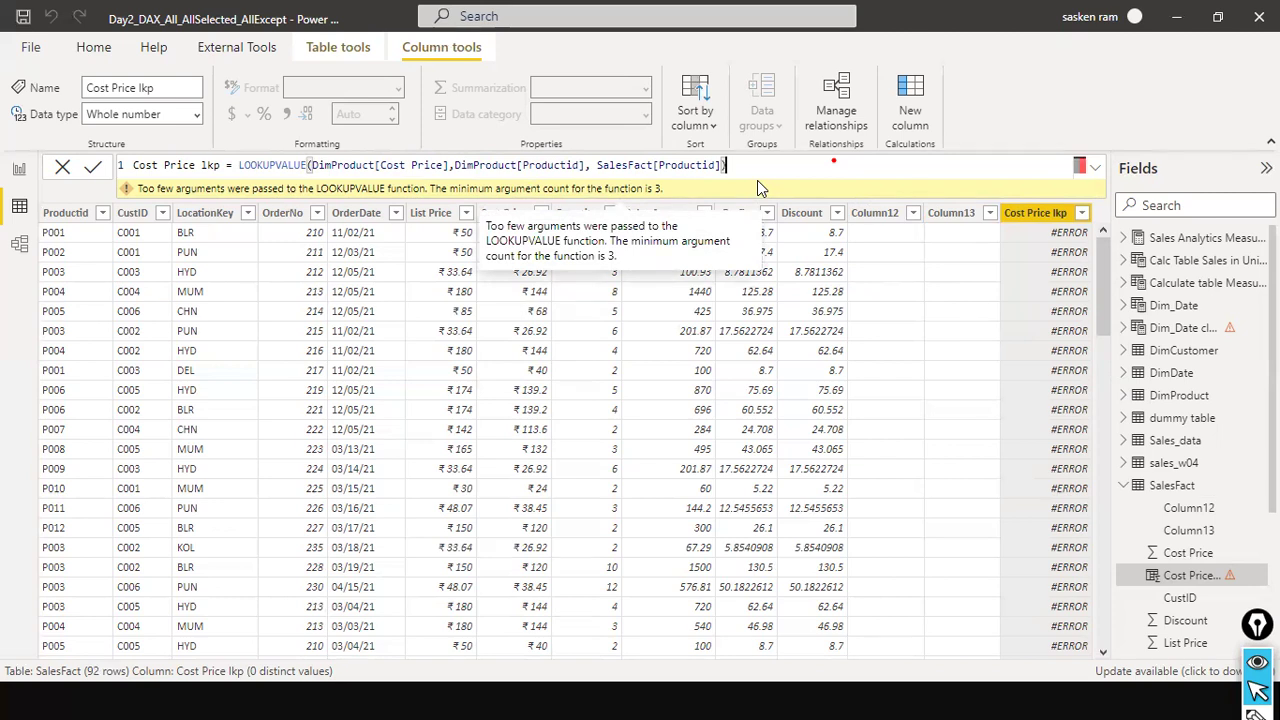
key(Return)
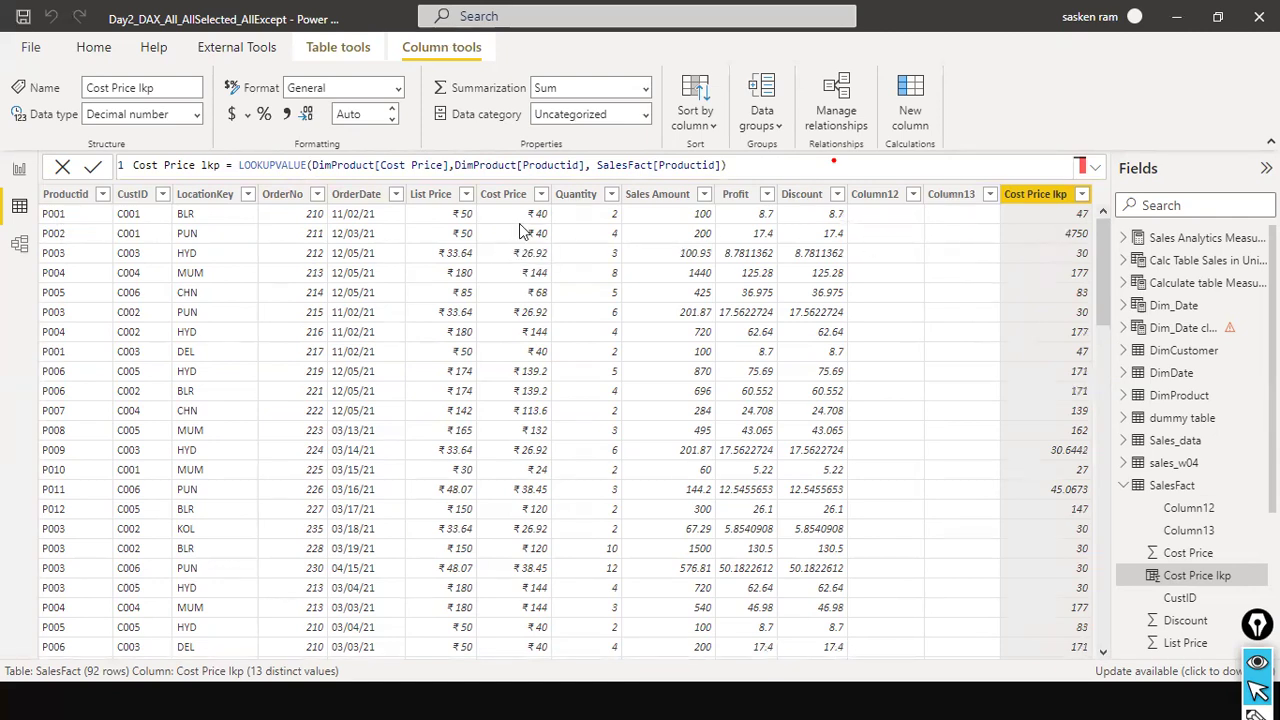
Step: Compare the Cost Price lkp values in SalesFact with the Cost Price column of DimProduct.xls in Excel, starting with product P001
key(alt+Tab)
key(alt+Tab)
key(alt+Tab)
key(alt+Tab)
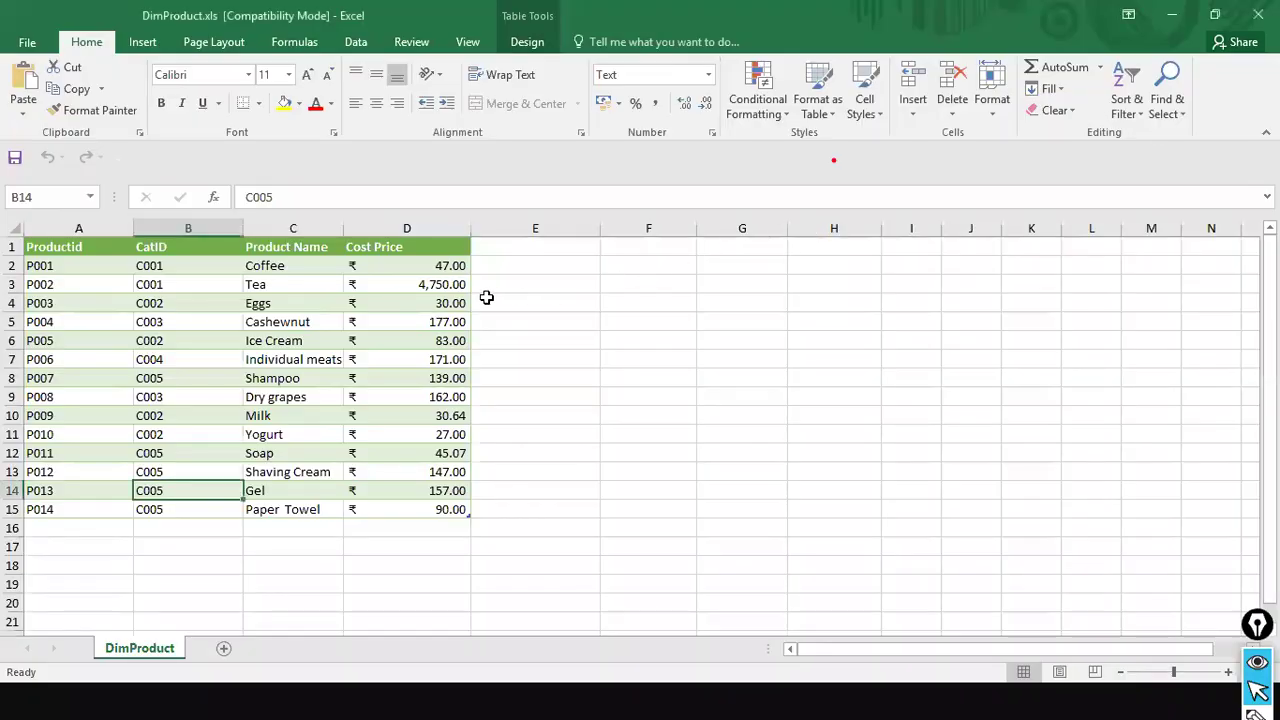
click(438, 266)
key(alt+Tab)
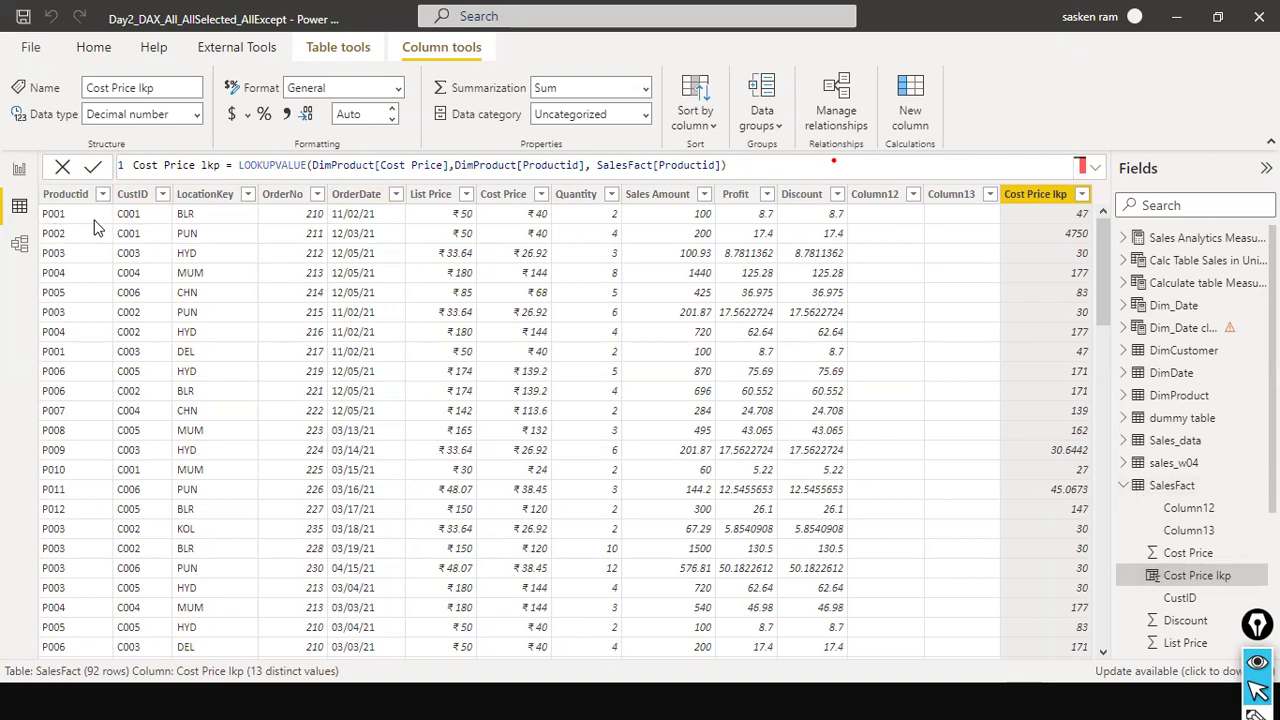
key(alt+Tab)
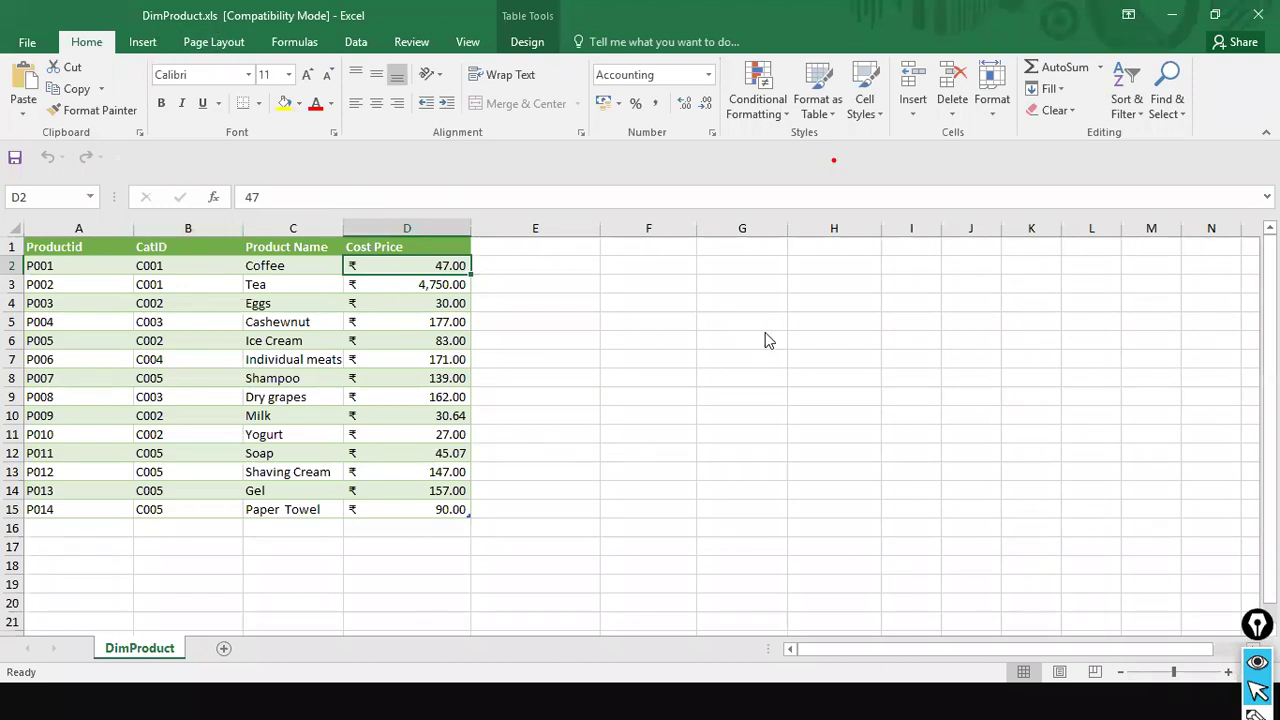
key(alt+Tab)
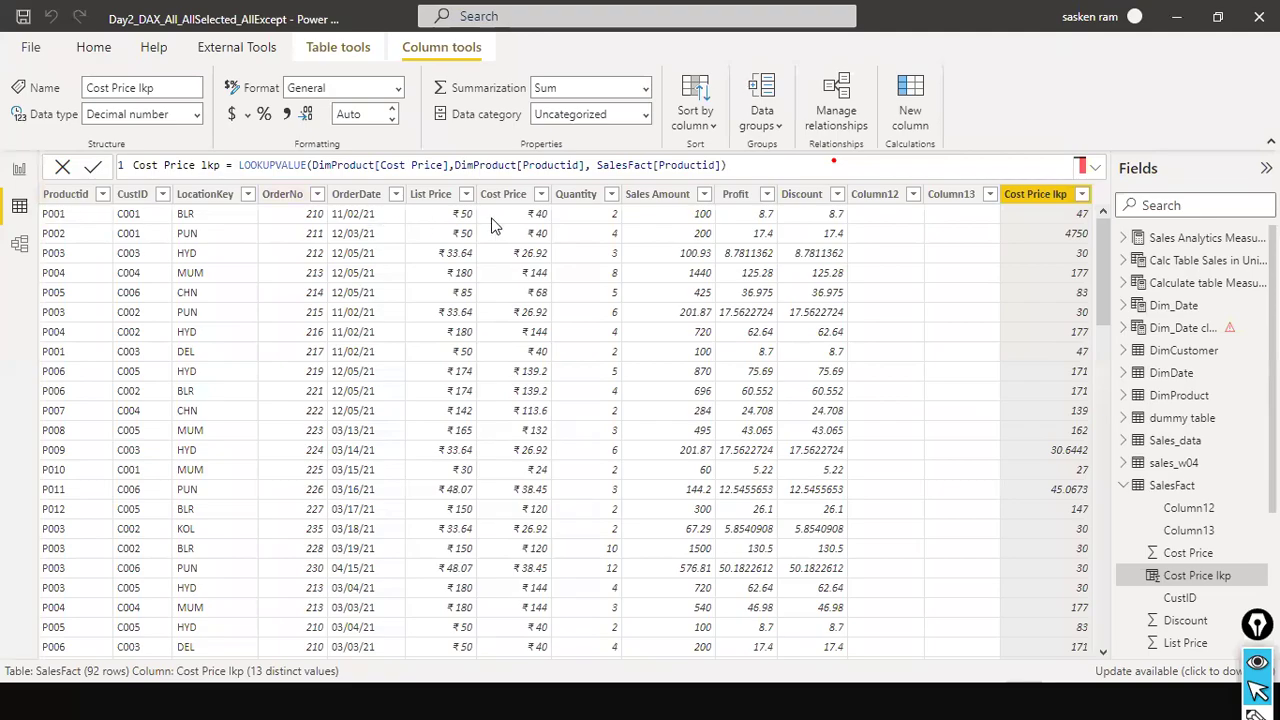
key(alt+Tab)
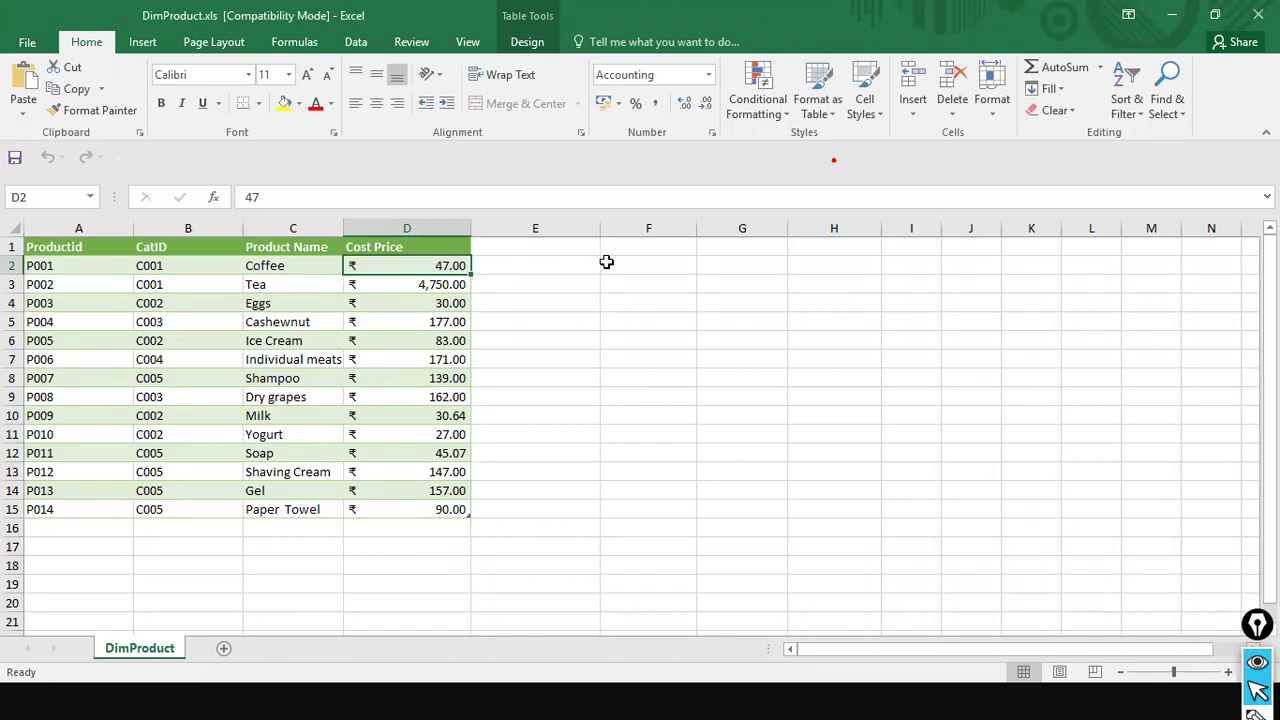
Step: Cross-check the remaining Cost Price lkp values in SalesFact against DimProduct.xls in Excel, and review the LOOKUPVALUE formula's DimProduct reference in Power BI
key(alt+Tab)
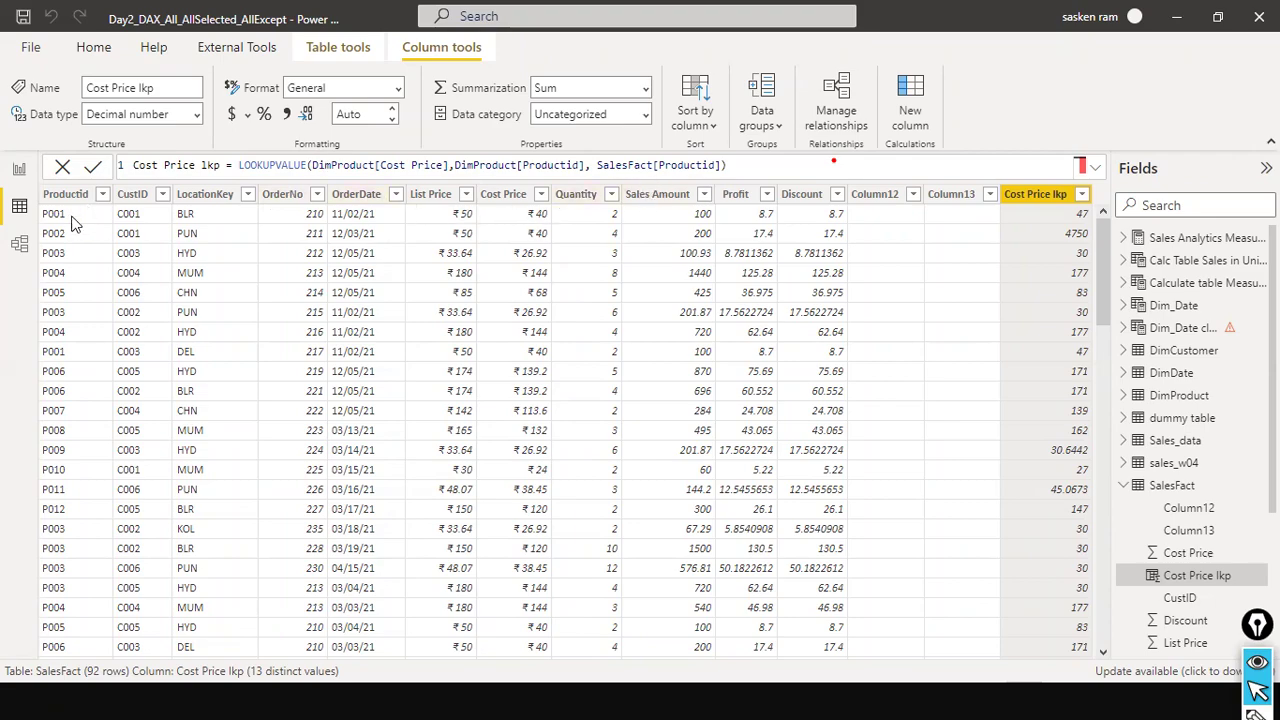
key(alt+Tab)
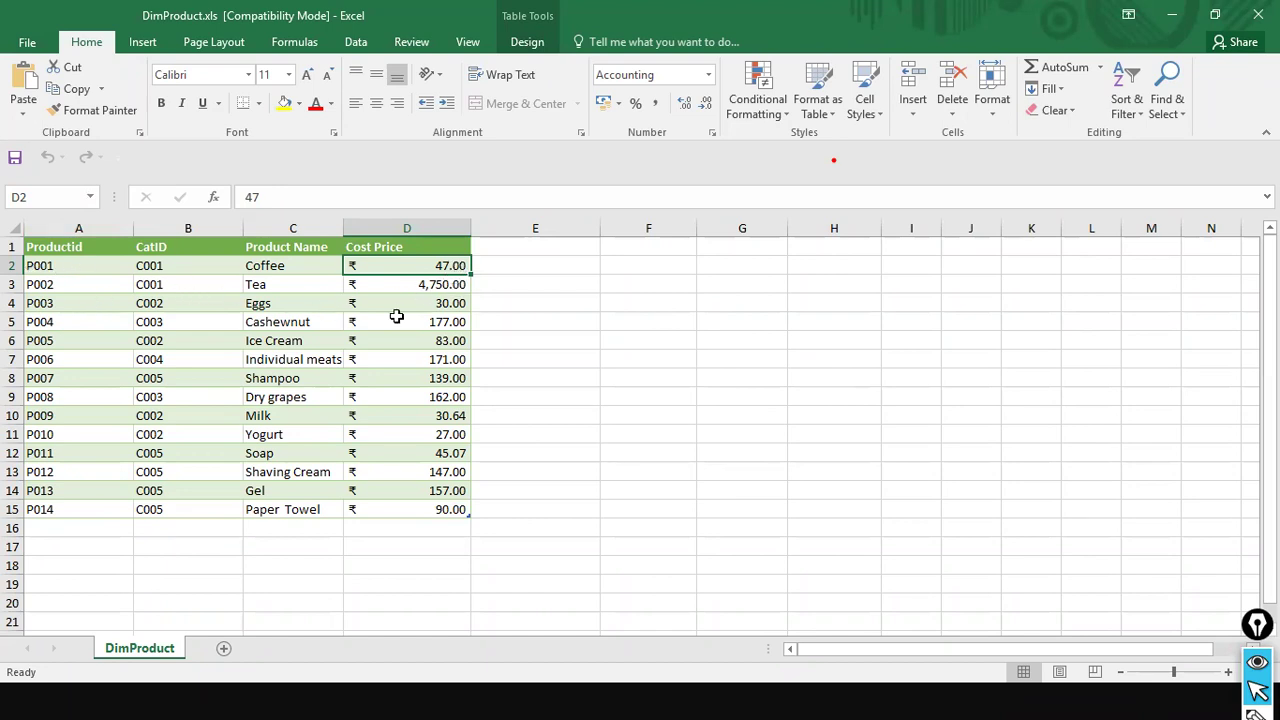
key(alt+Tab)
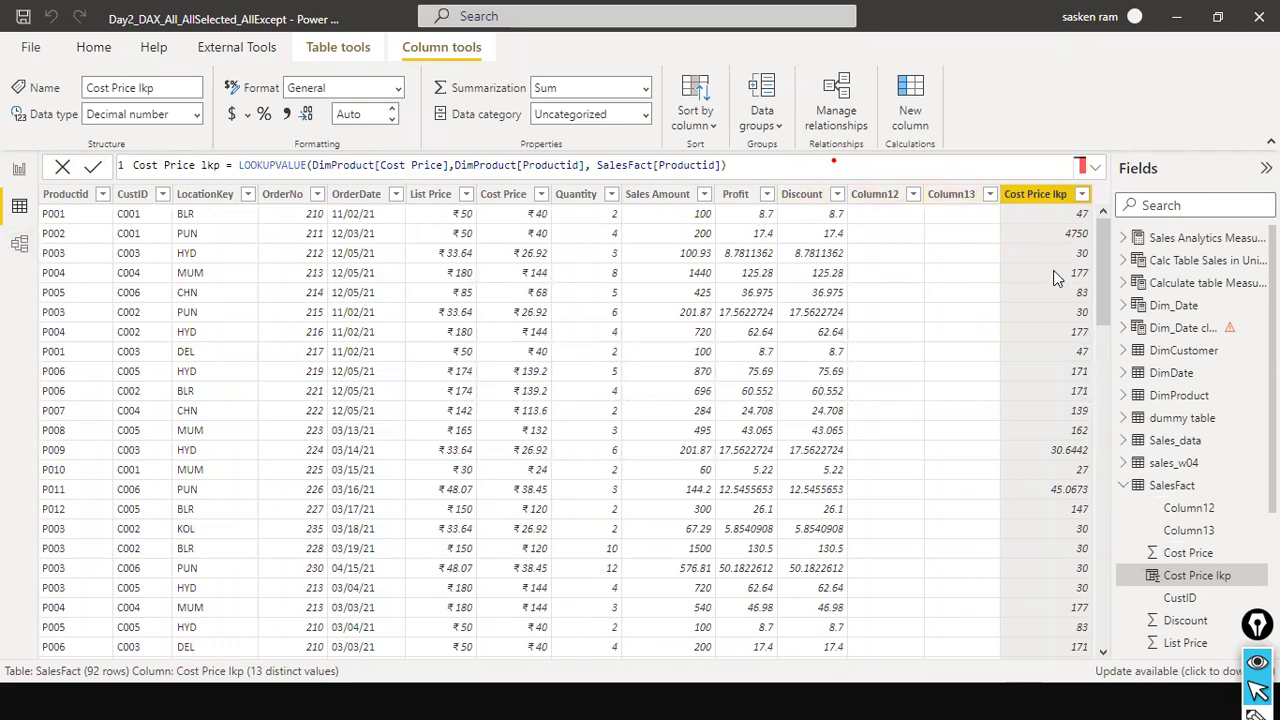
scroll(1061, 328, down, 14)
scroll(1073, 362, down, 9)
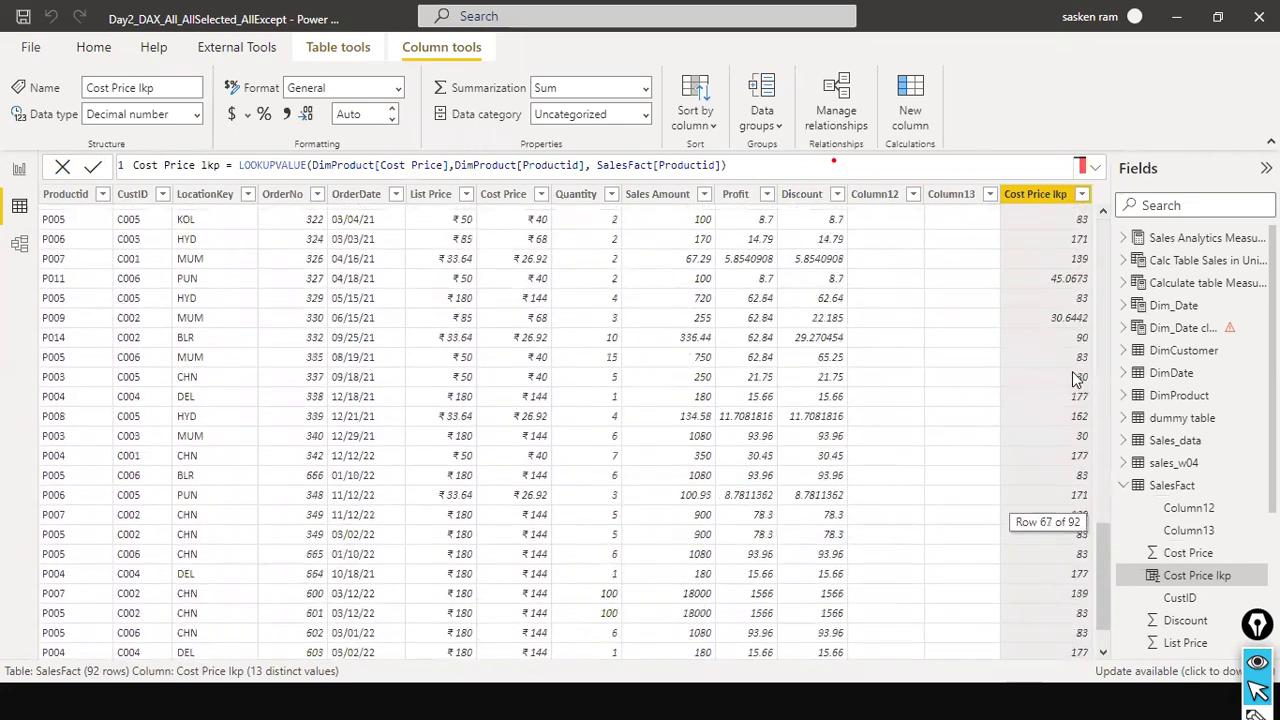
scroll(1034, 450, up, 8)
scroll(1029, 420, up, 4)
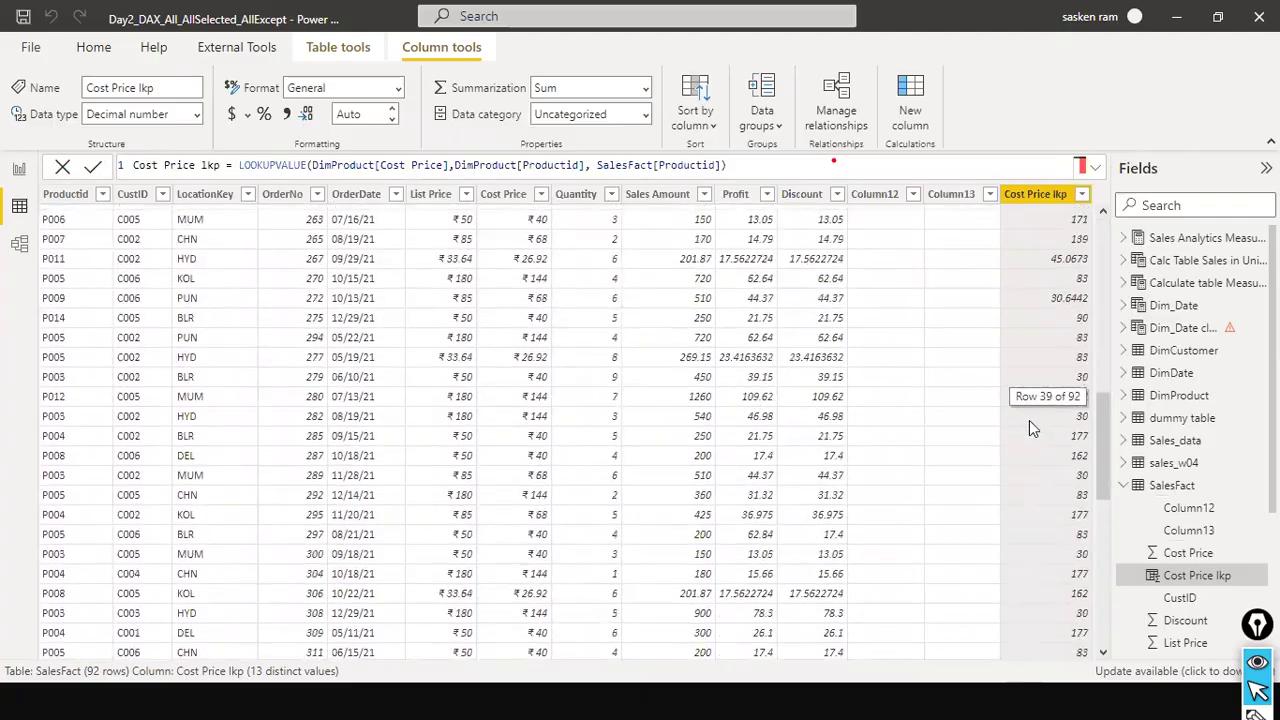
key(alt+Tab)
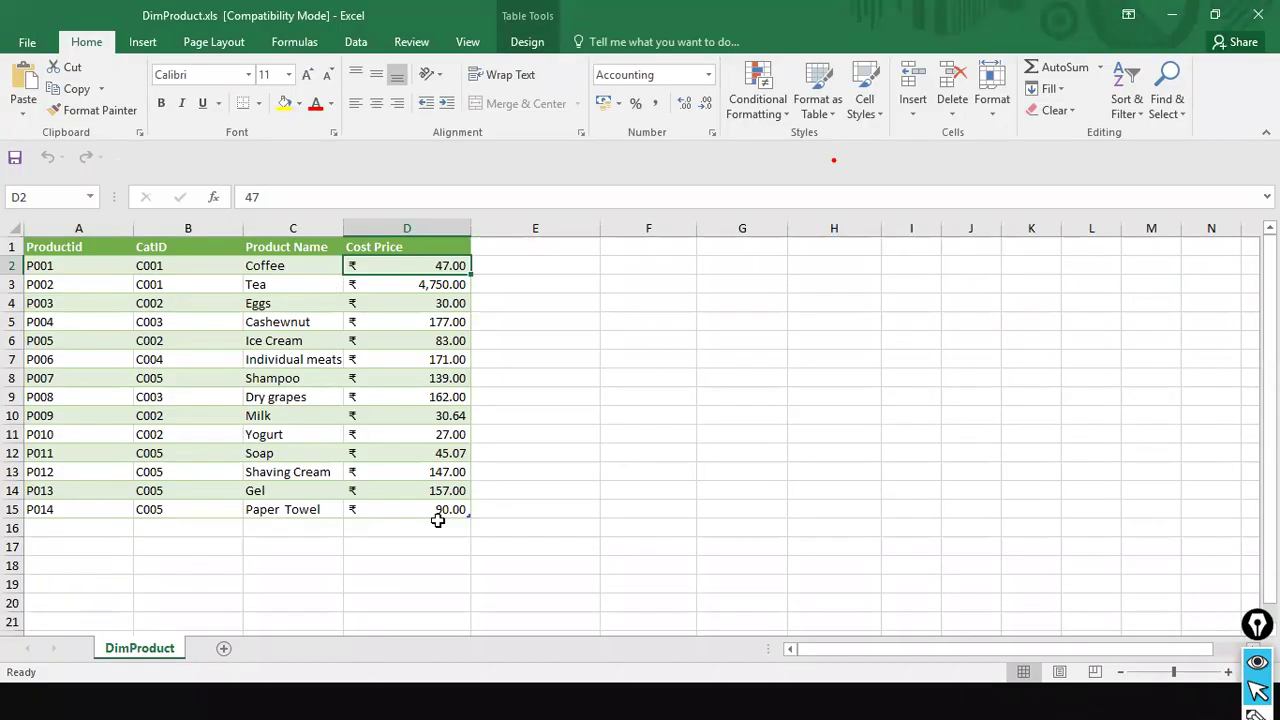
key(alt+Tab)
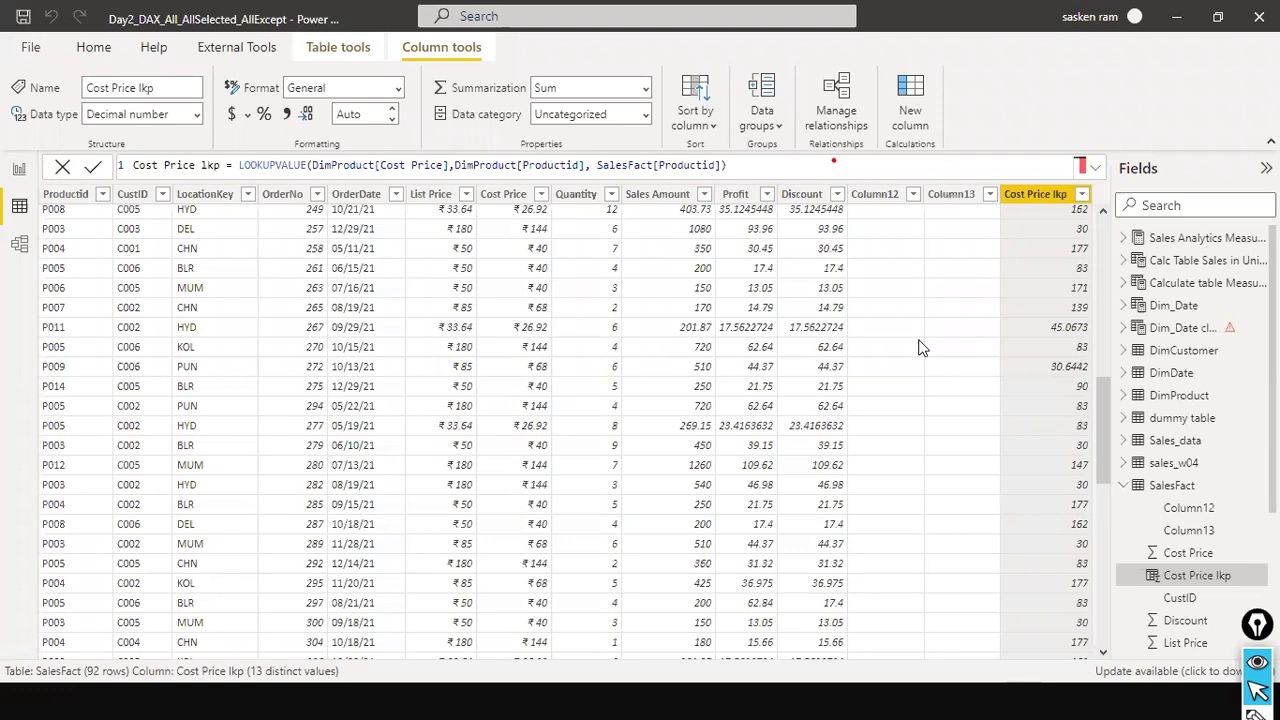
scroll(921, 347, up, 8)
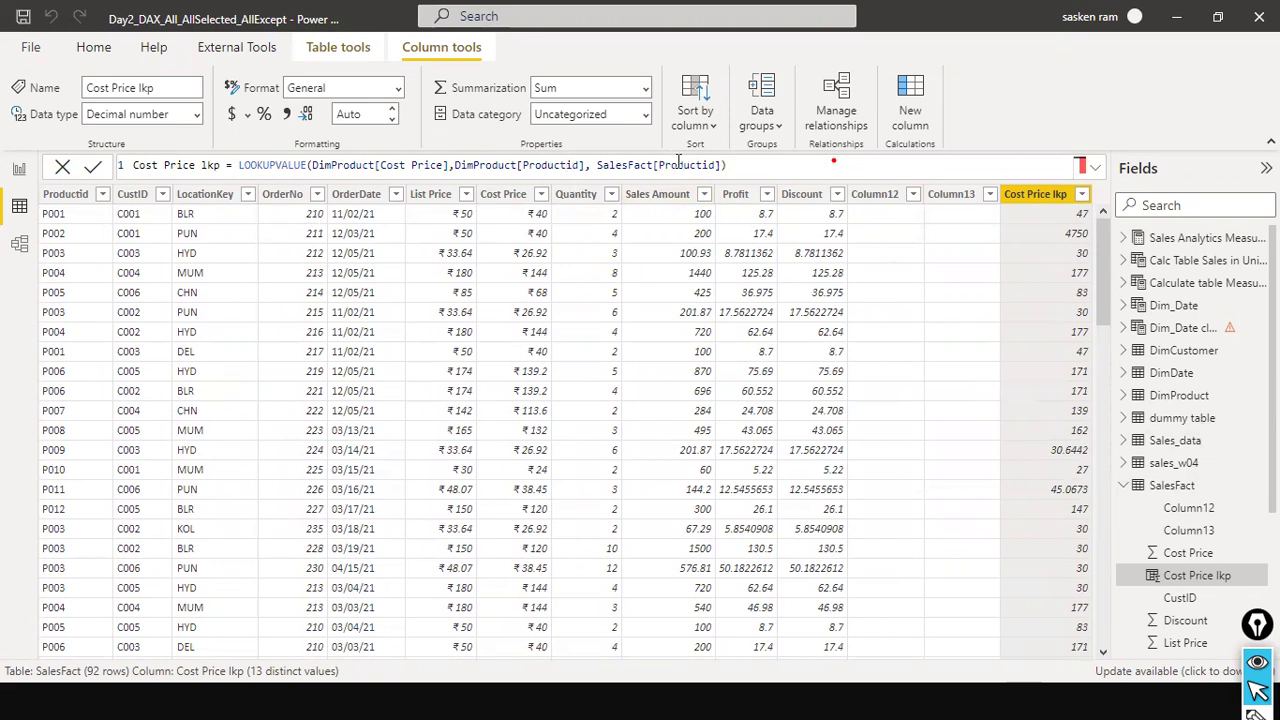
double_click(341, 166)
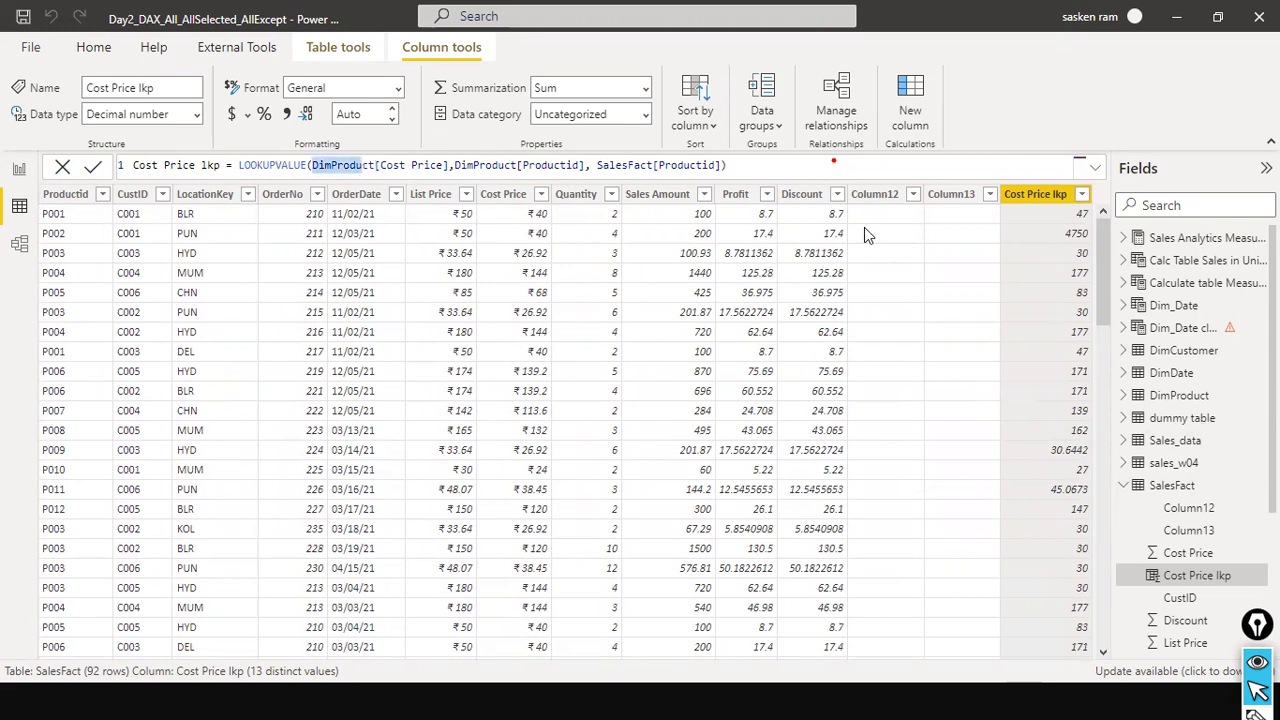
click(178, 249)
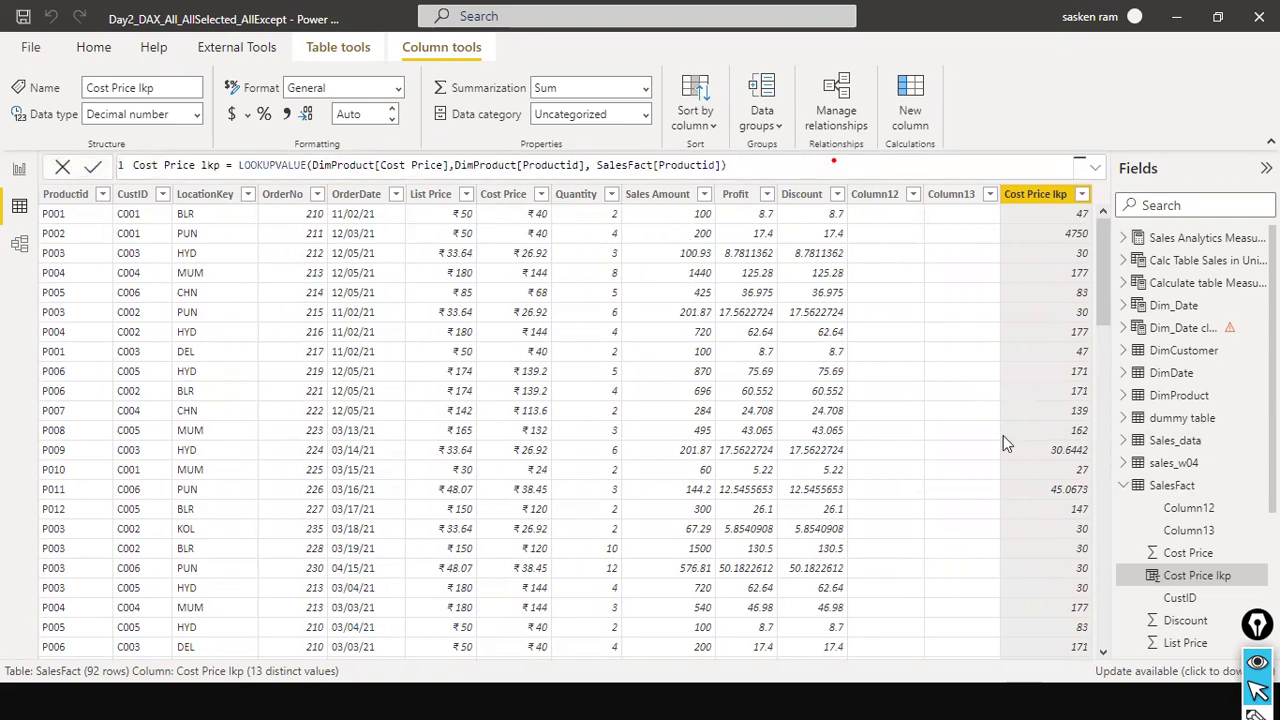
Step: Delete the empty columns Column13 and Column12 from the SalesFact table
click(945, 194)
right_click(945, 196)
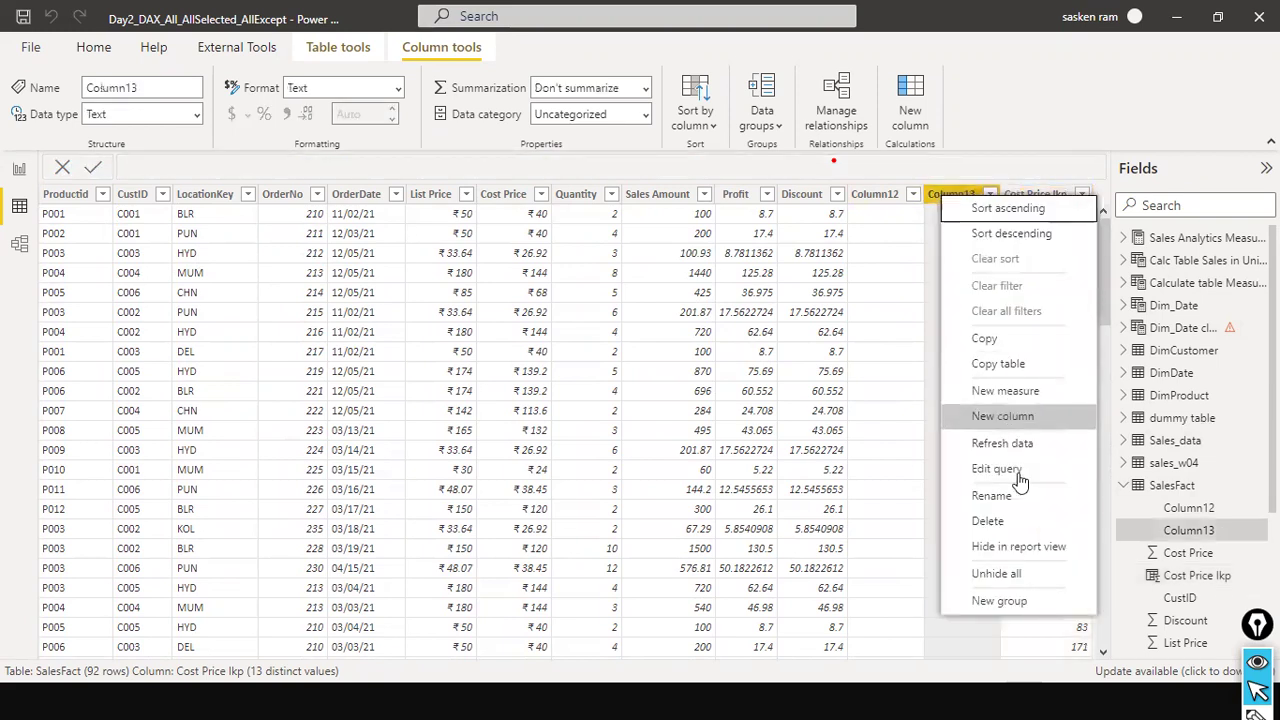
click(937, 343)
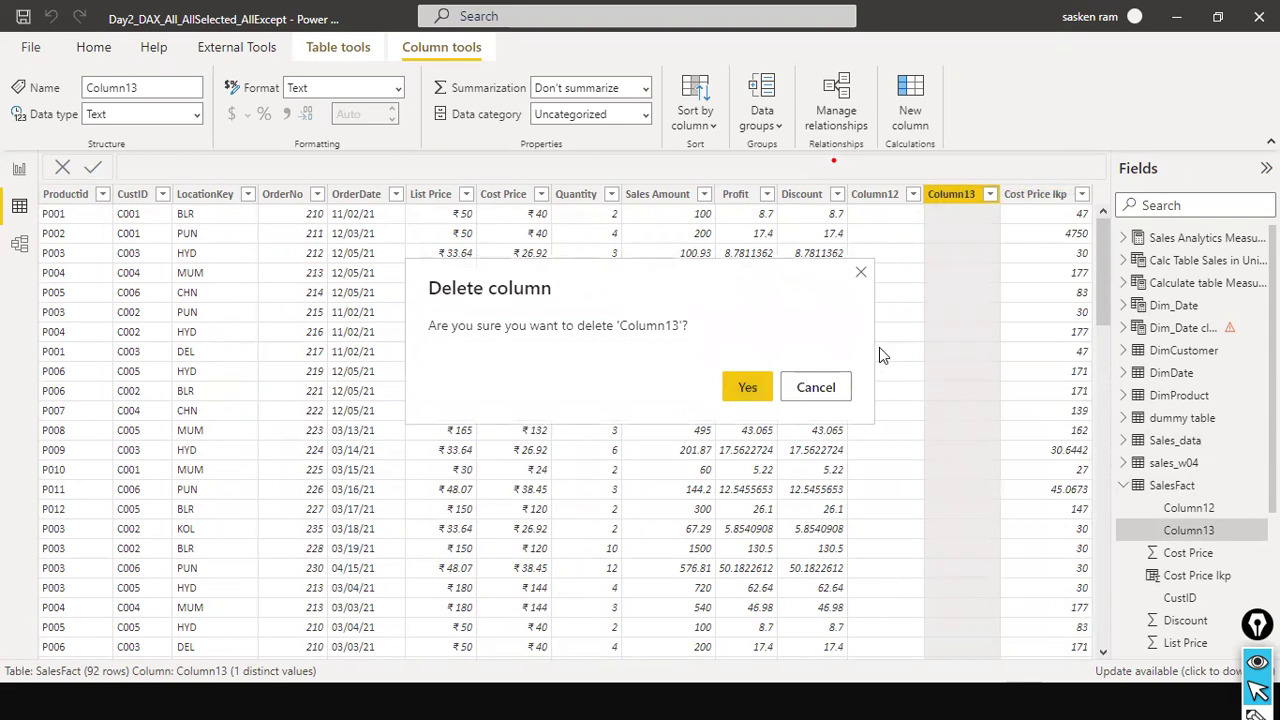
click(843, 383)
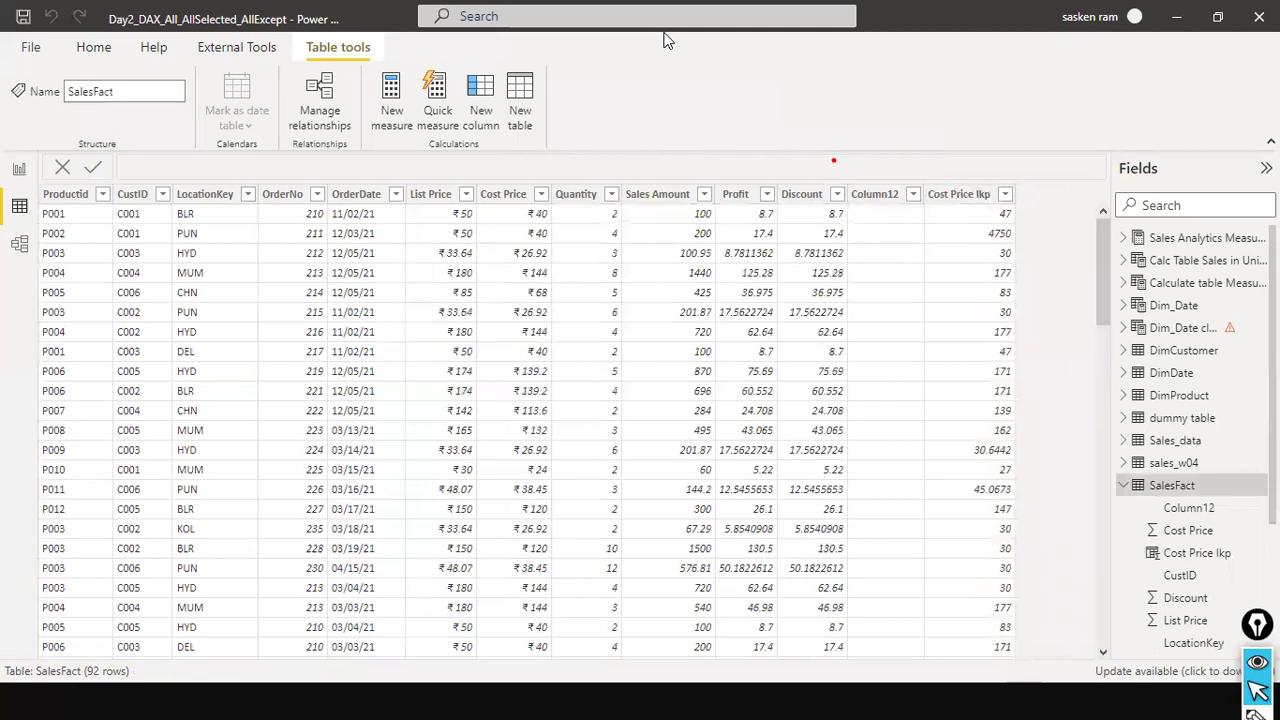
right_click(879, 197)
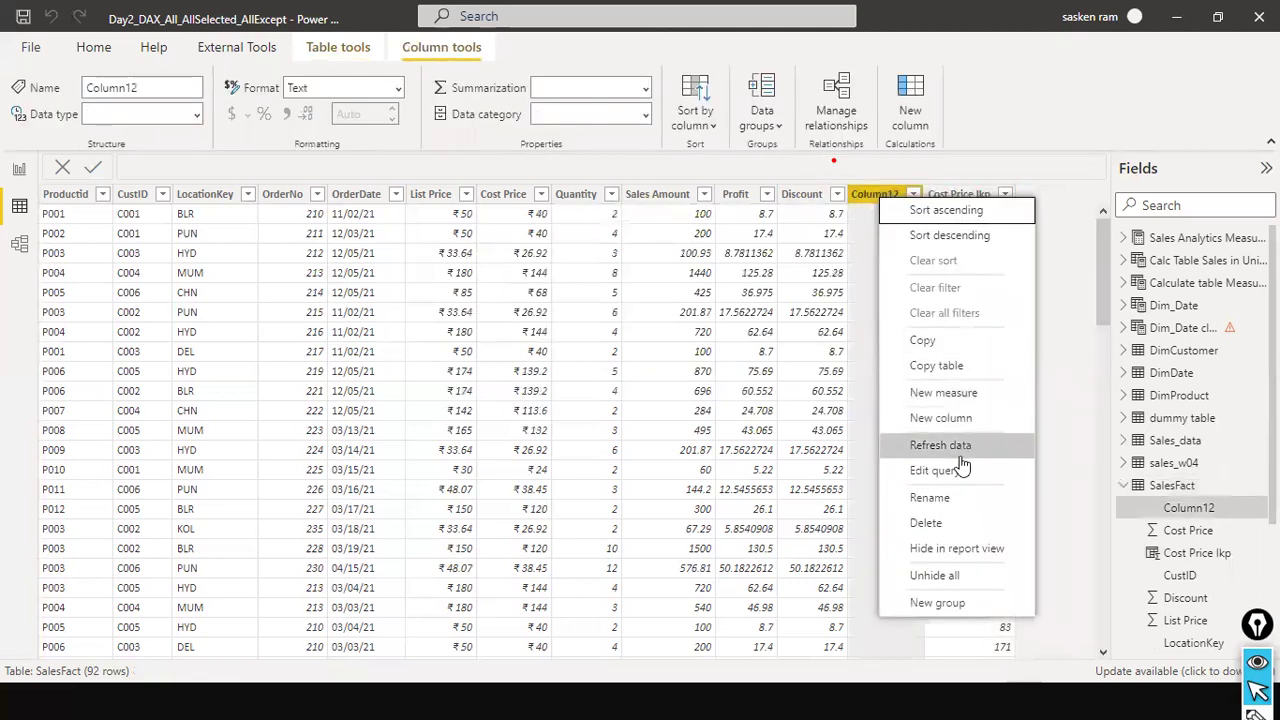
click(977, 524)
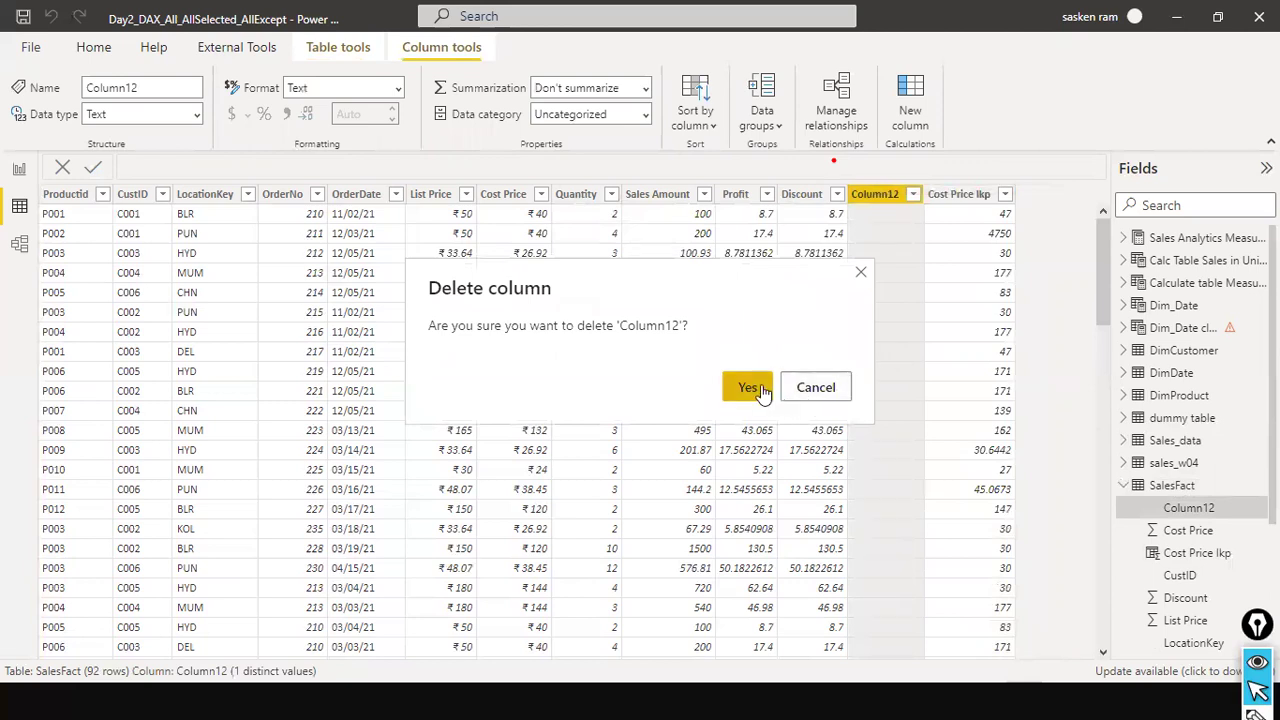
click(760, 390)
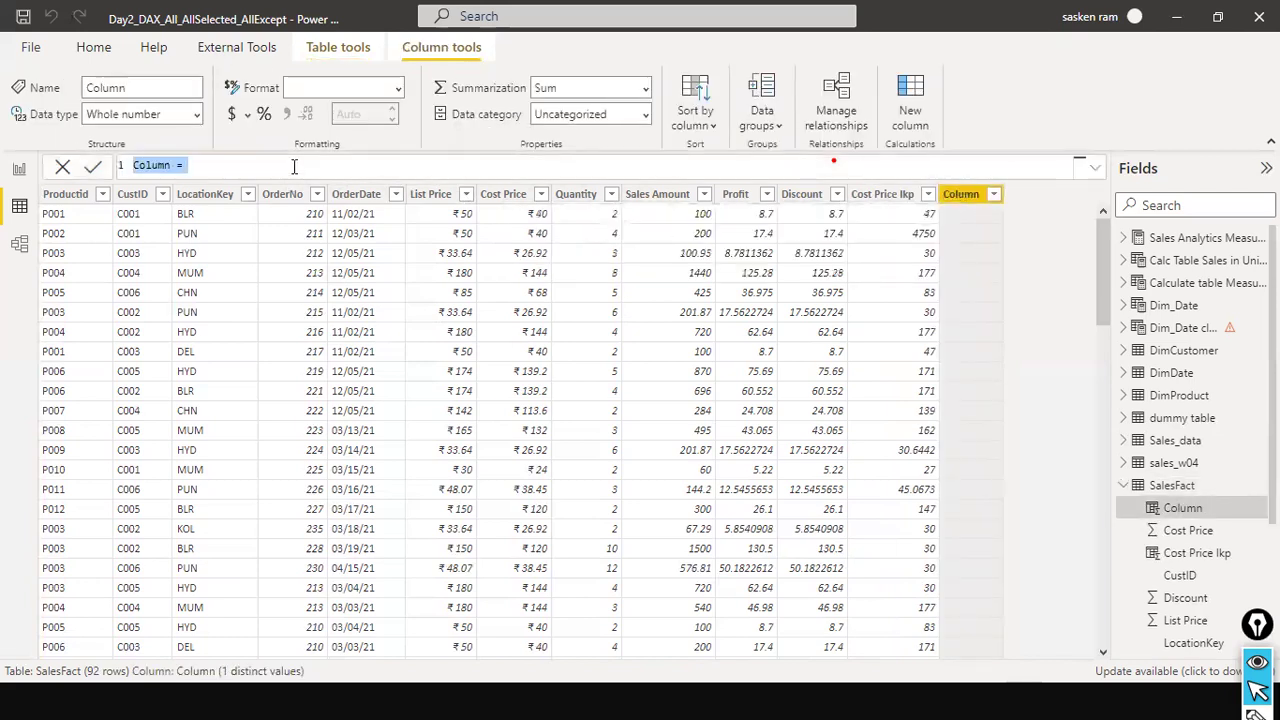
Step: Add a calculated column to SalesFact with the formula Cost Price related = RELATED(DimProduct[Cost Price])
text(Cost Pri)
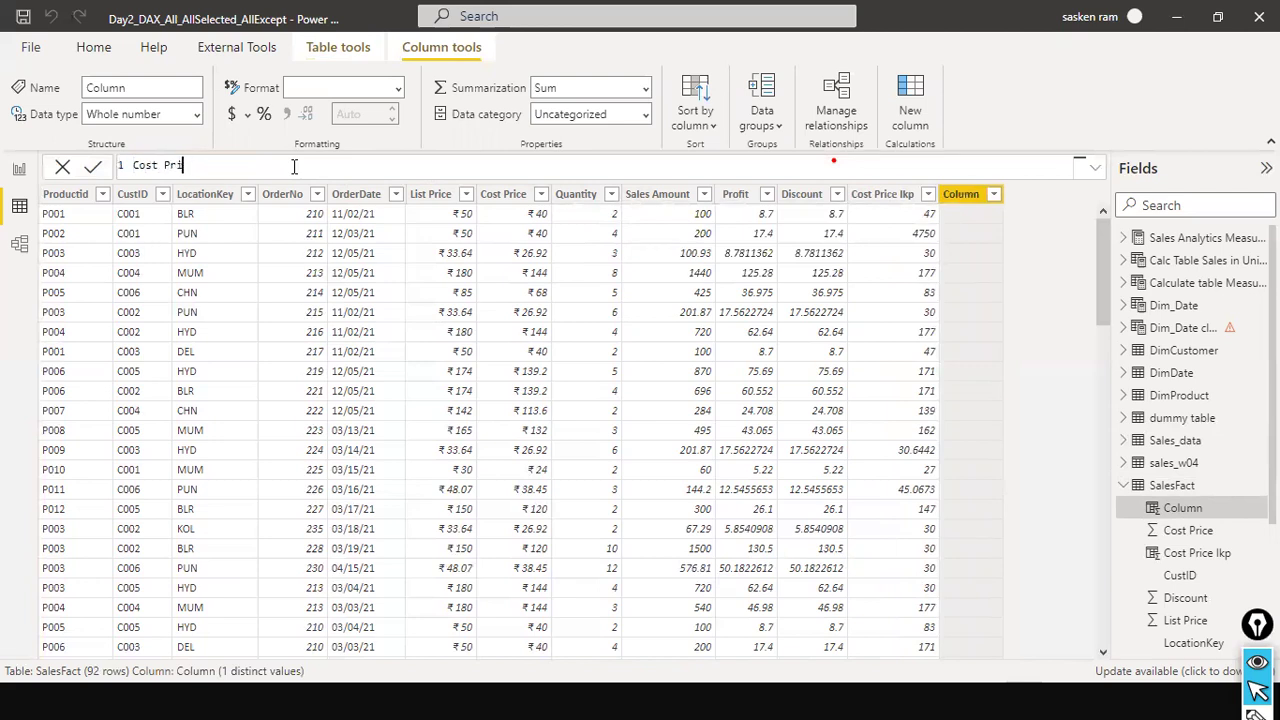
text(ce related)
text(relate)
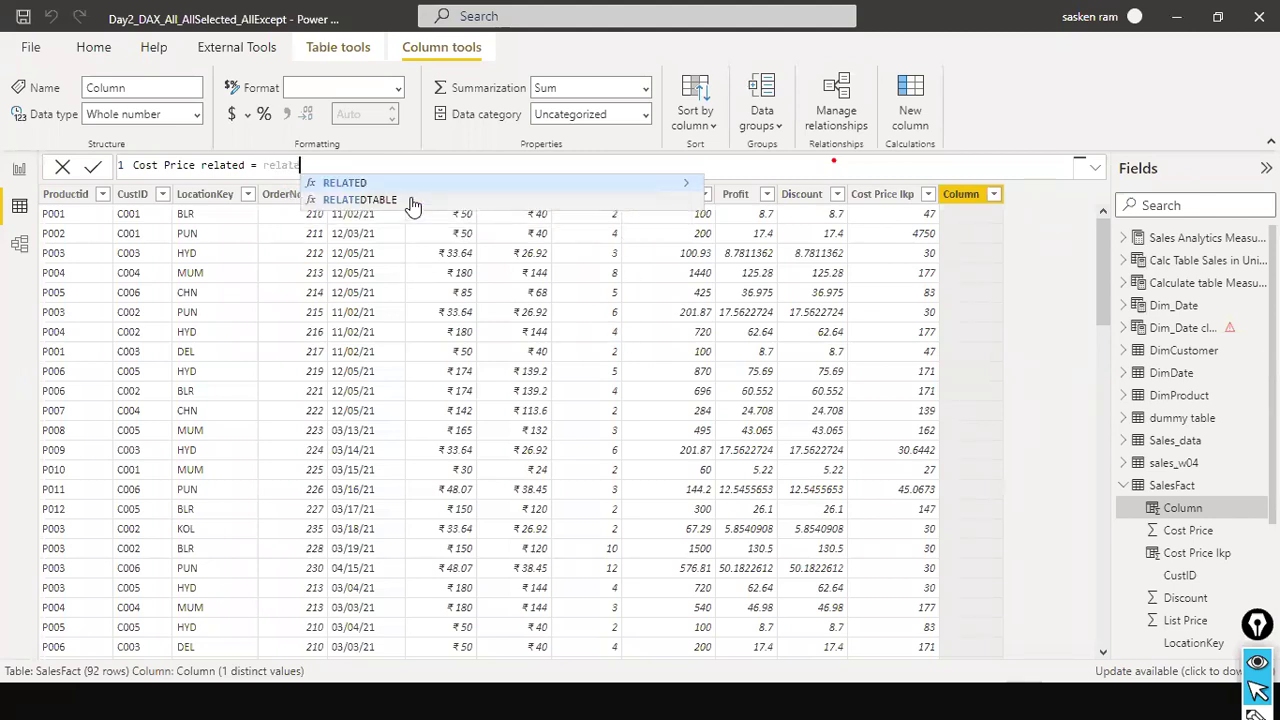
key(Tab)
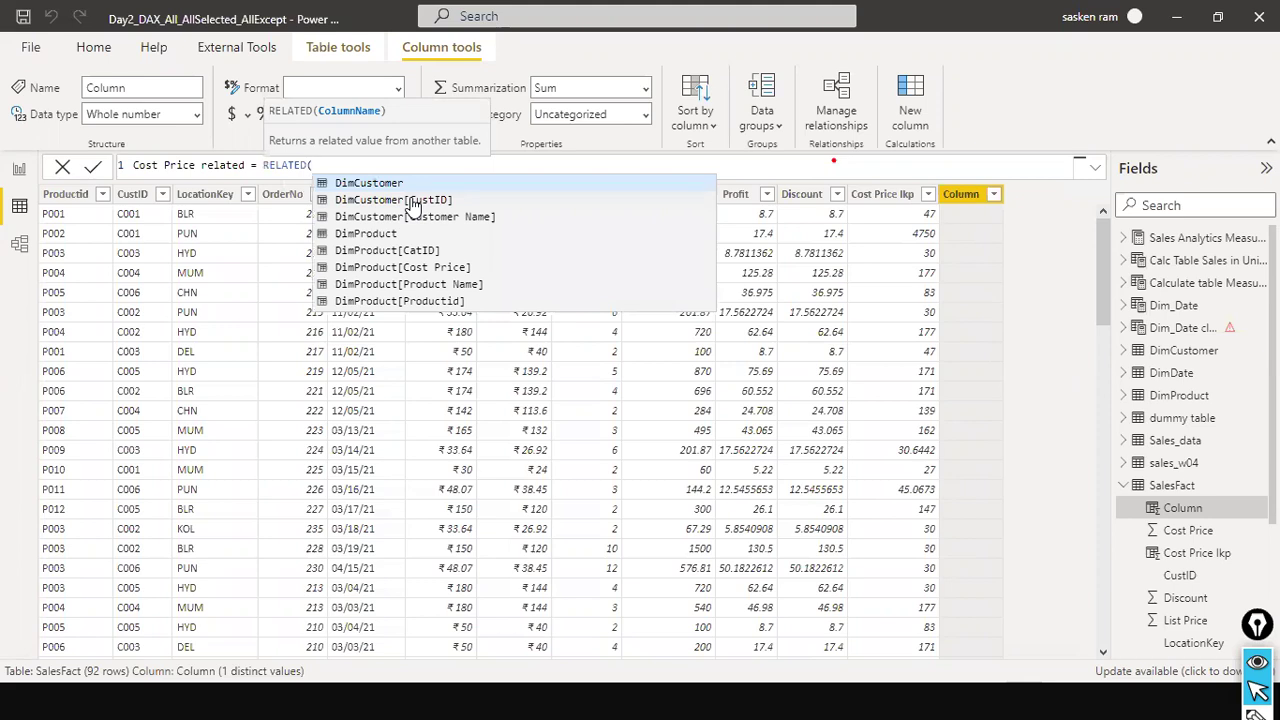
click(455, 268)
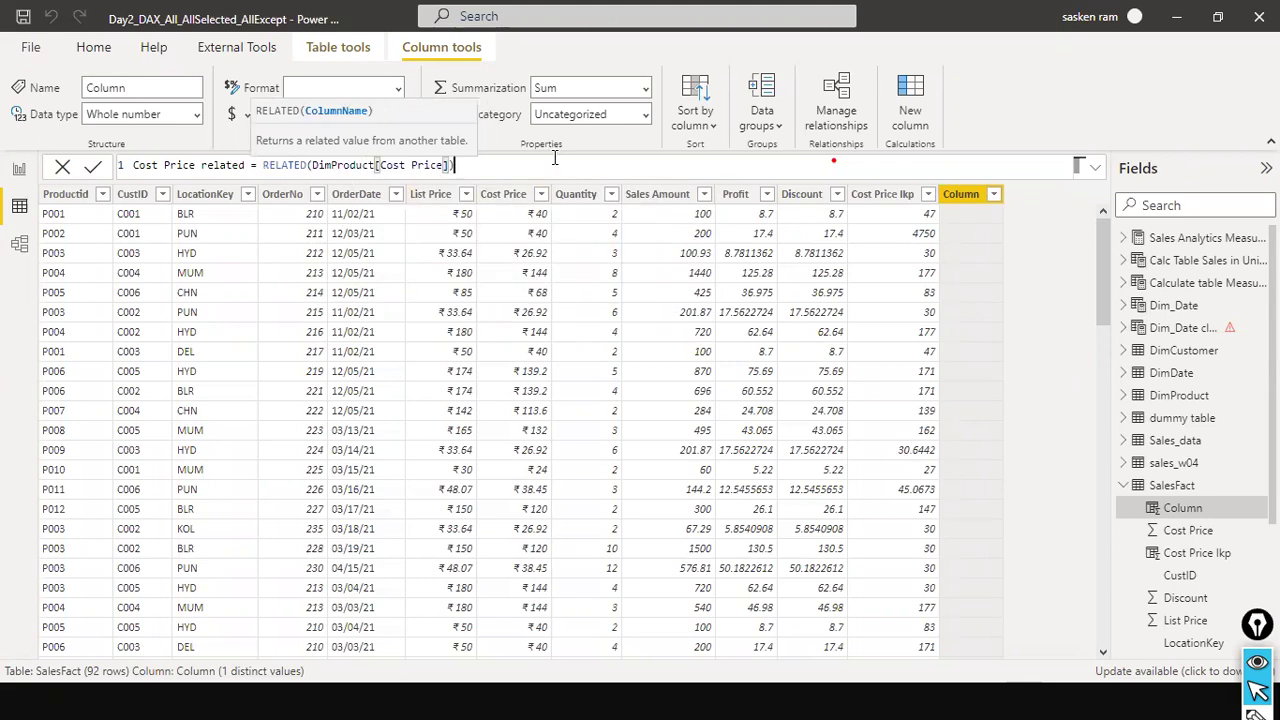
text())
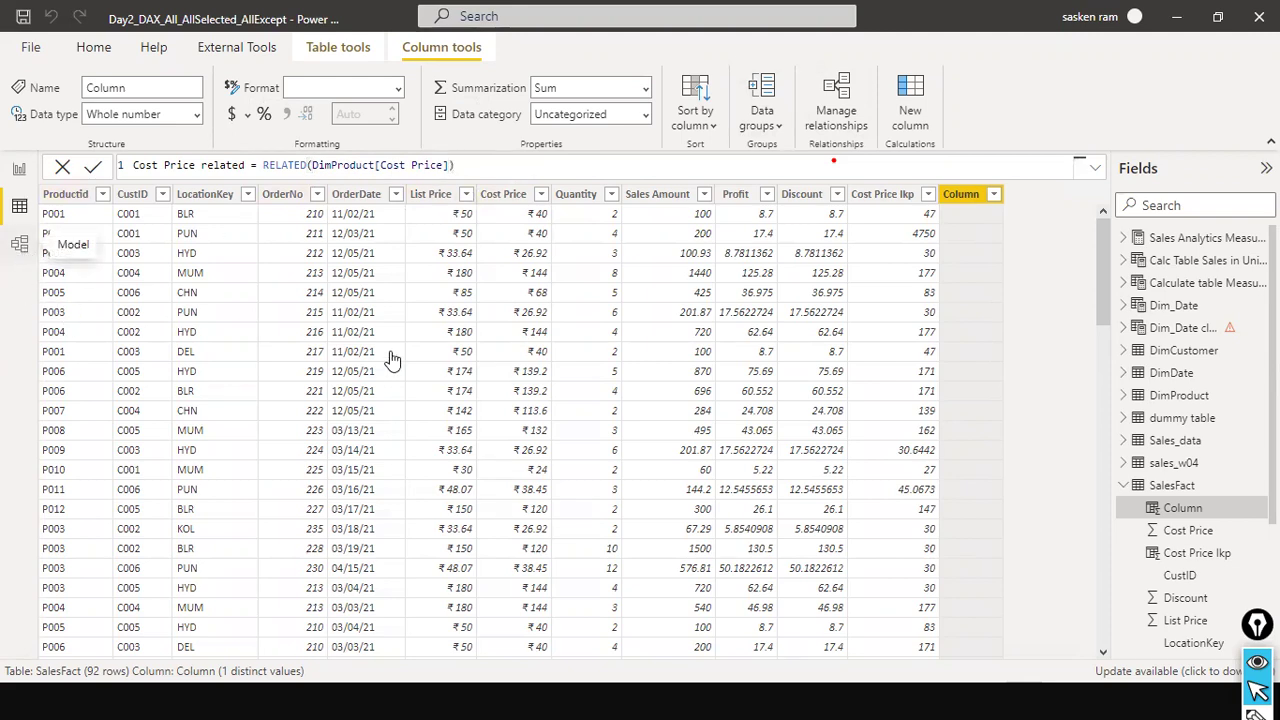
key(Return)
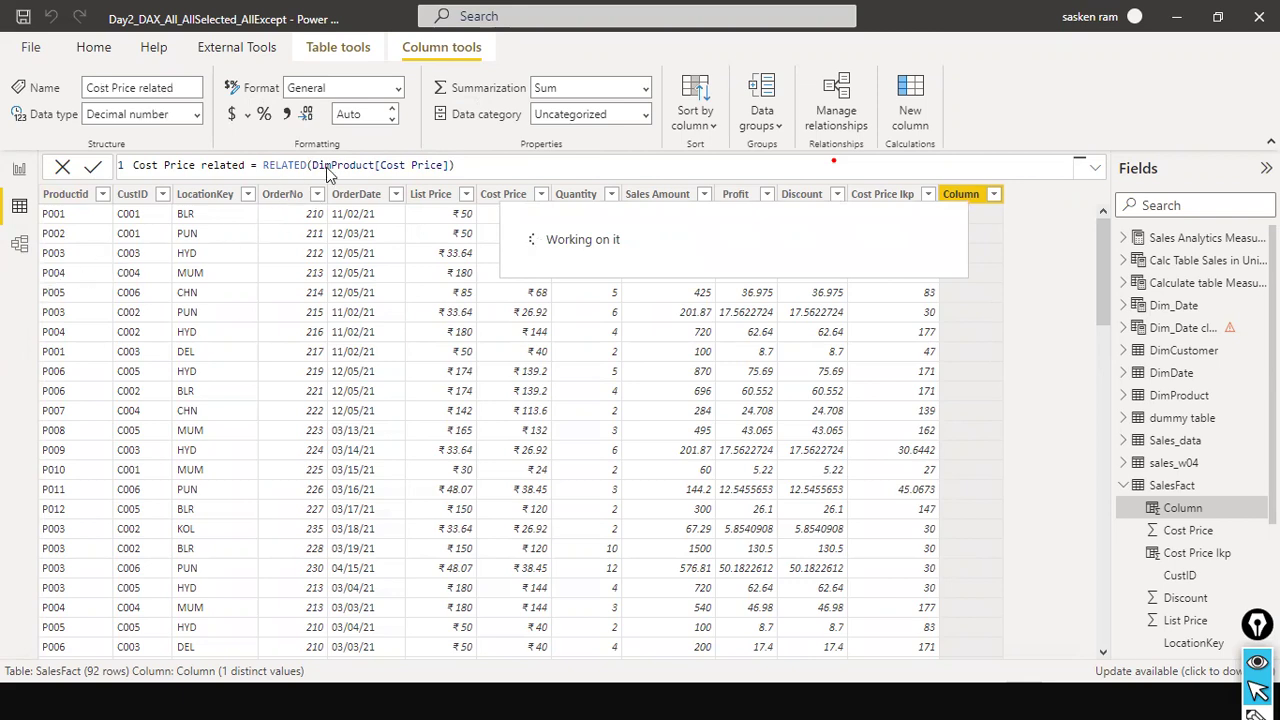
Step: Examine the model relationships of SalesFact with DimProduct and DimCustomer, and compare Cost Price related with Cost Price lkp in the table data
click(19, 244)
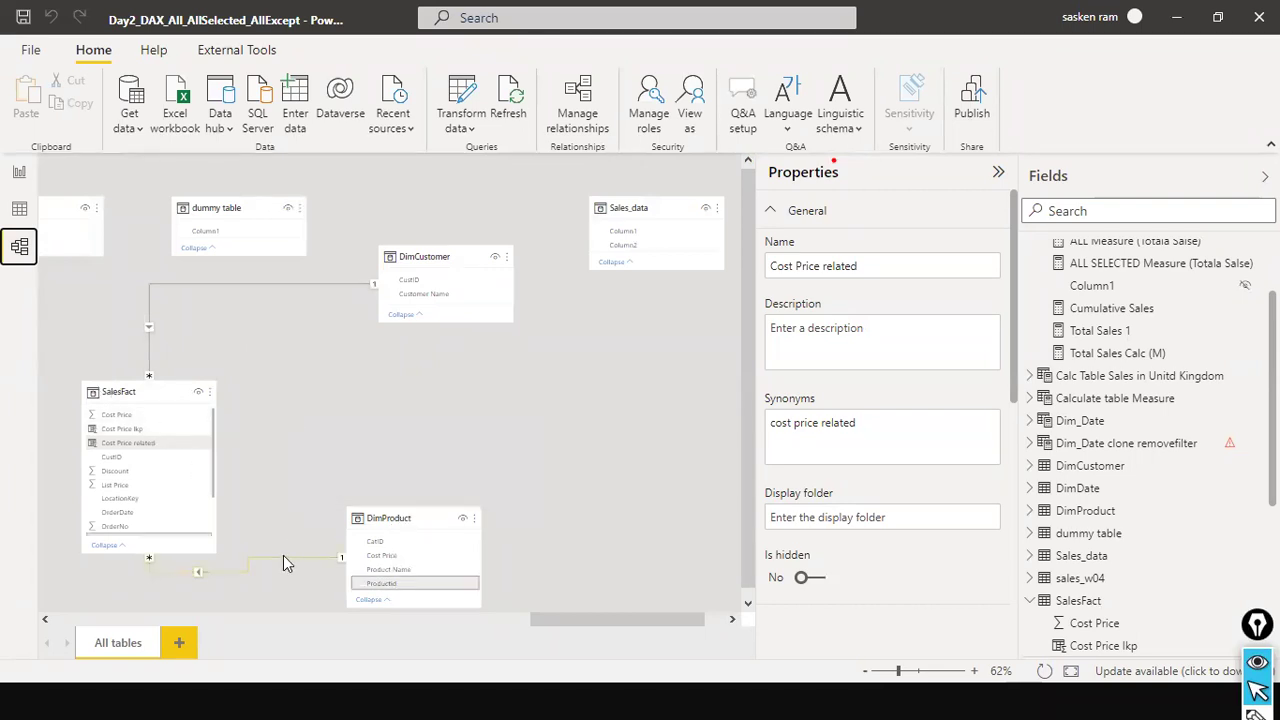
scroll(189, 472, down, 3)
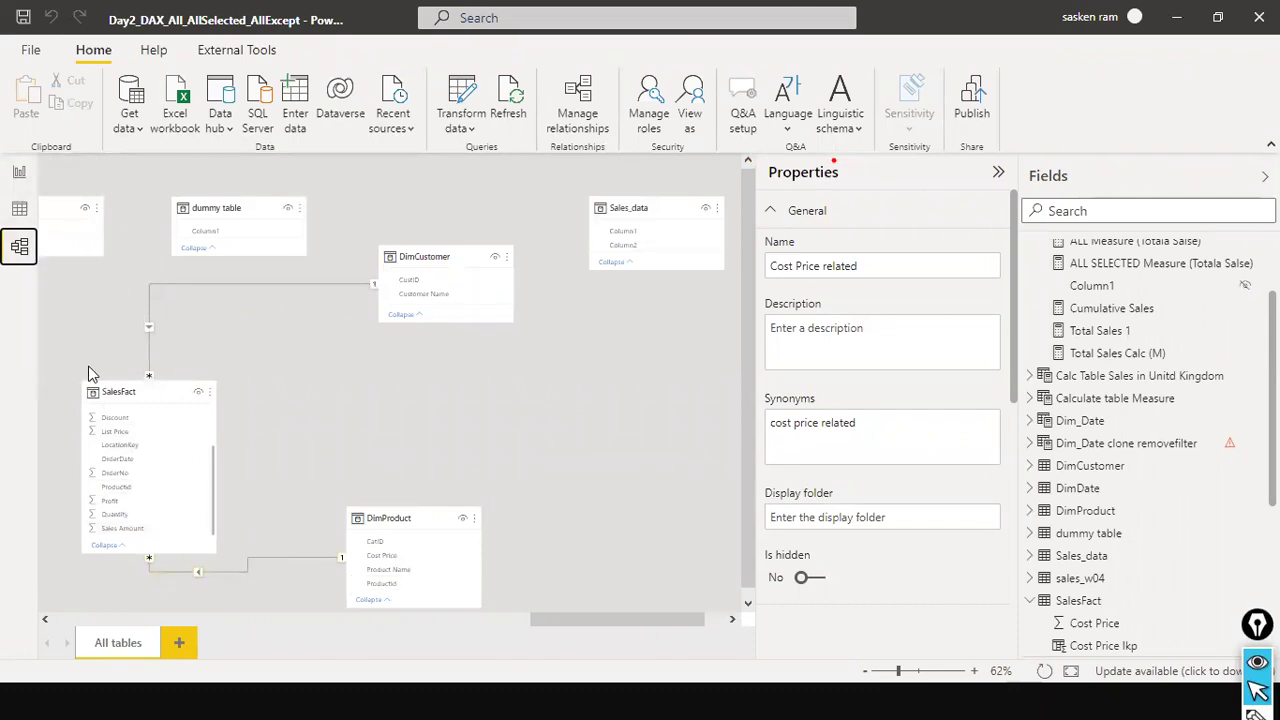
click(16, 176)
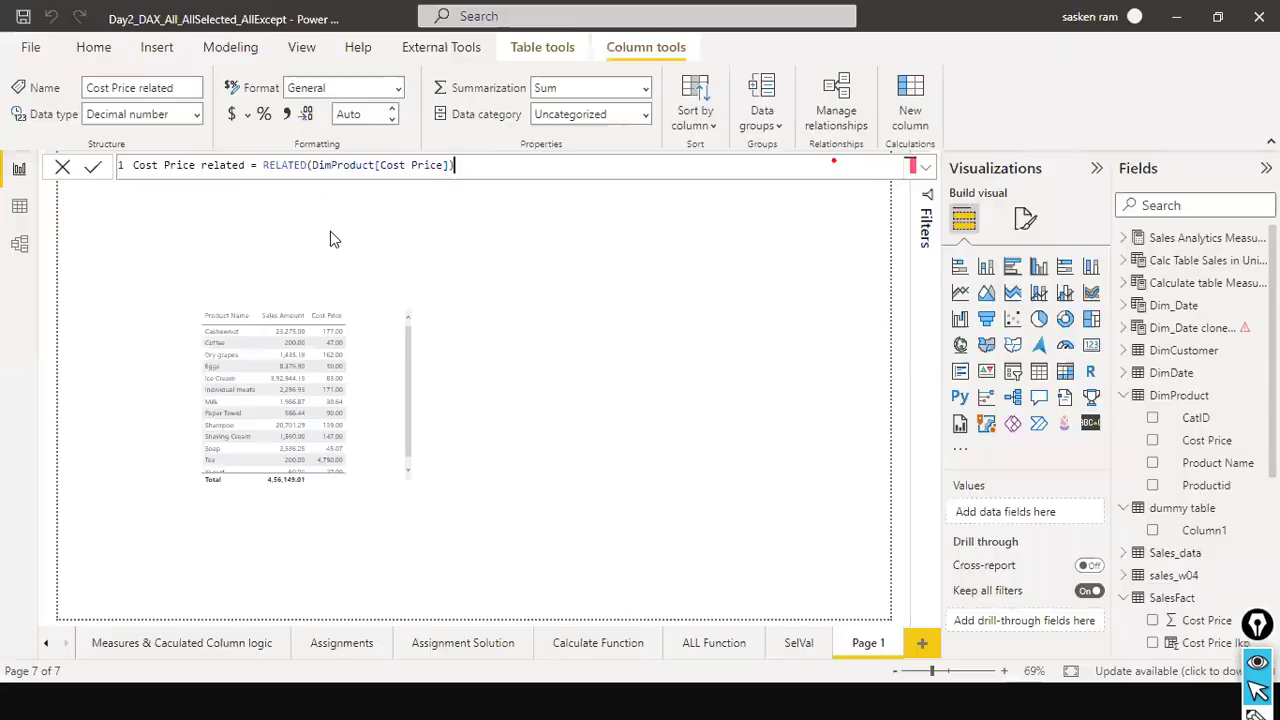
click(330, 238)
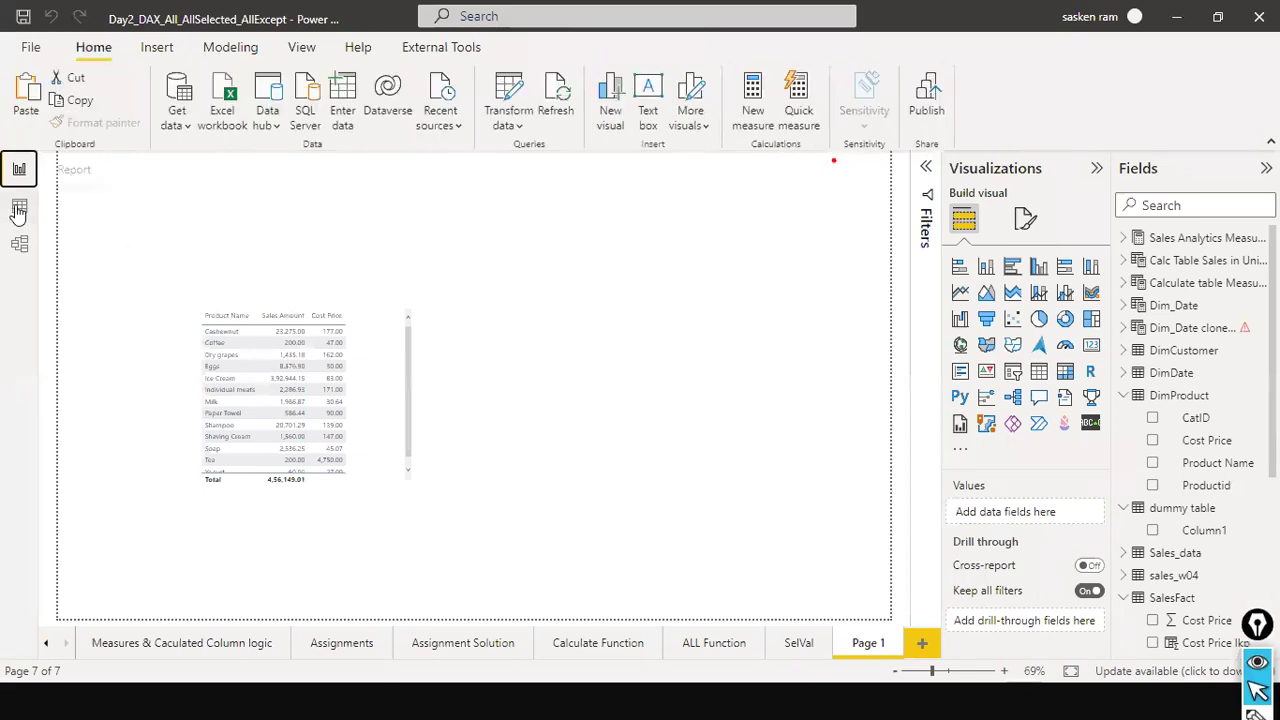
click(19, 208)
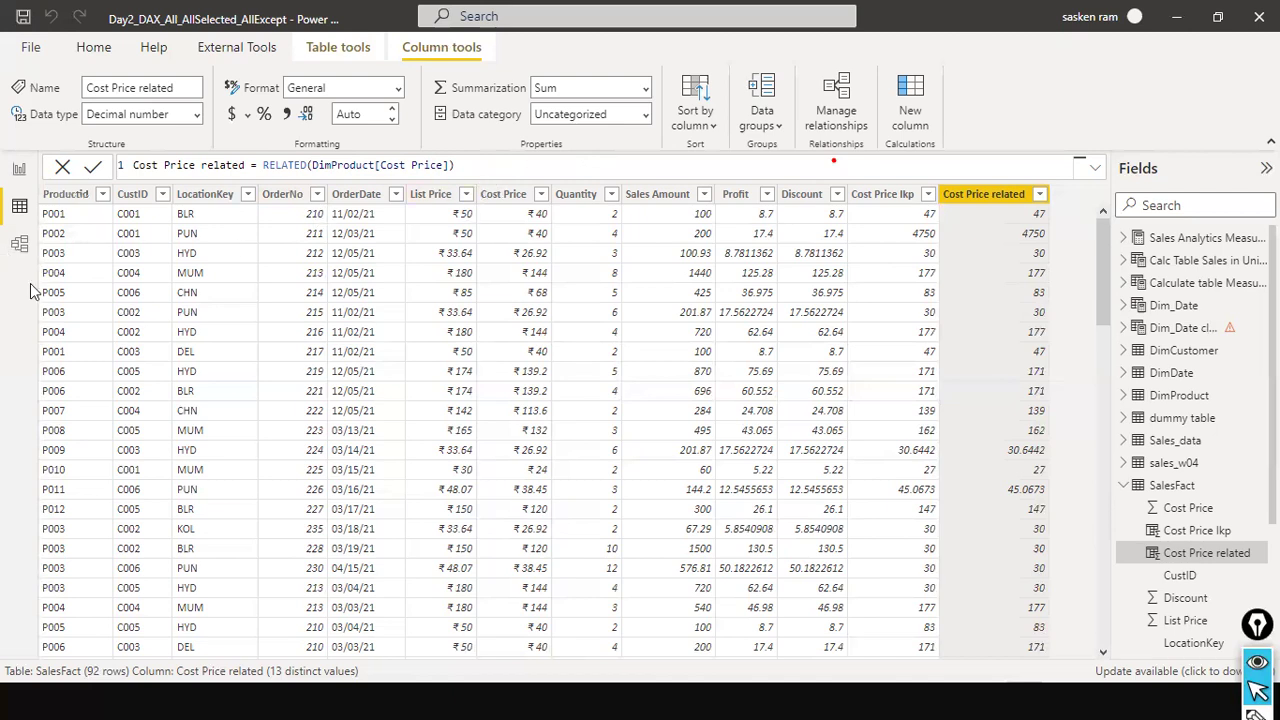
click(19, 244)
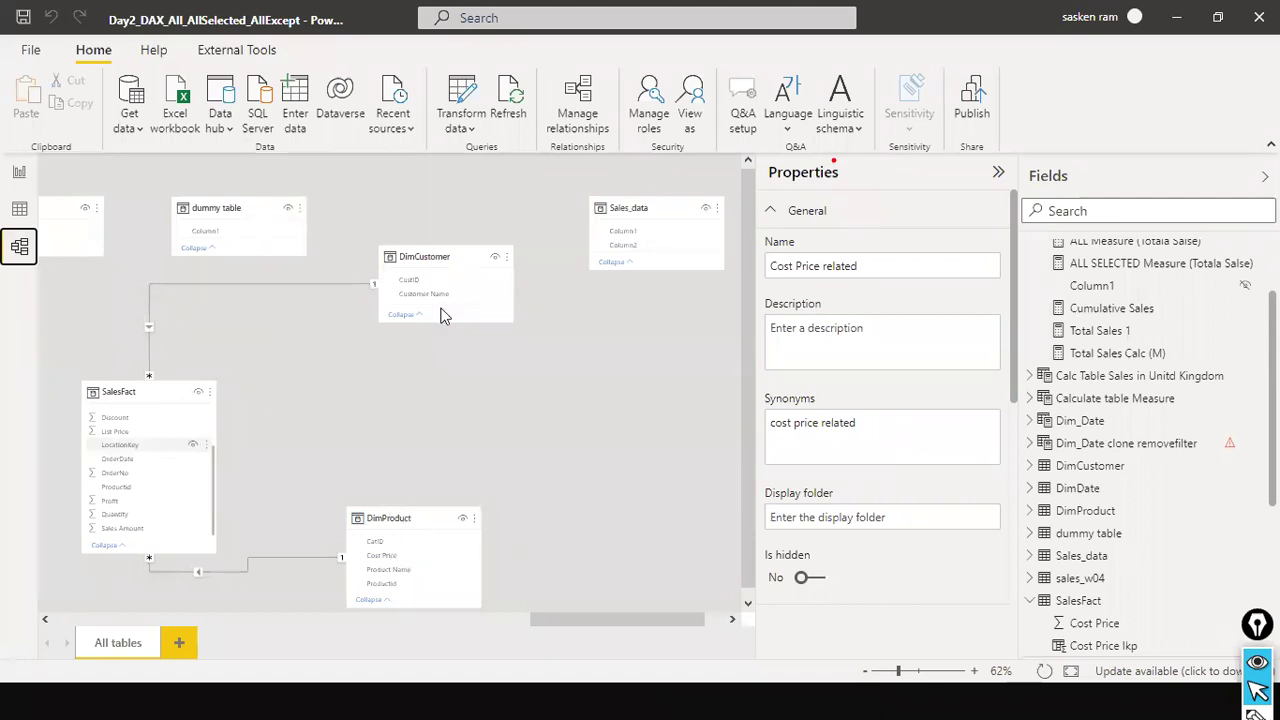
click(19, 208)
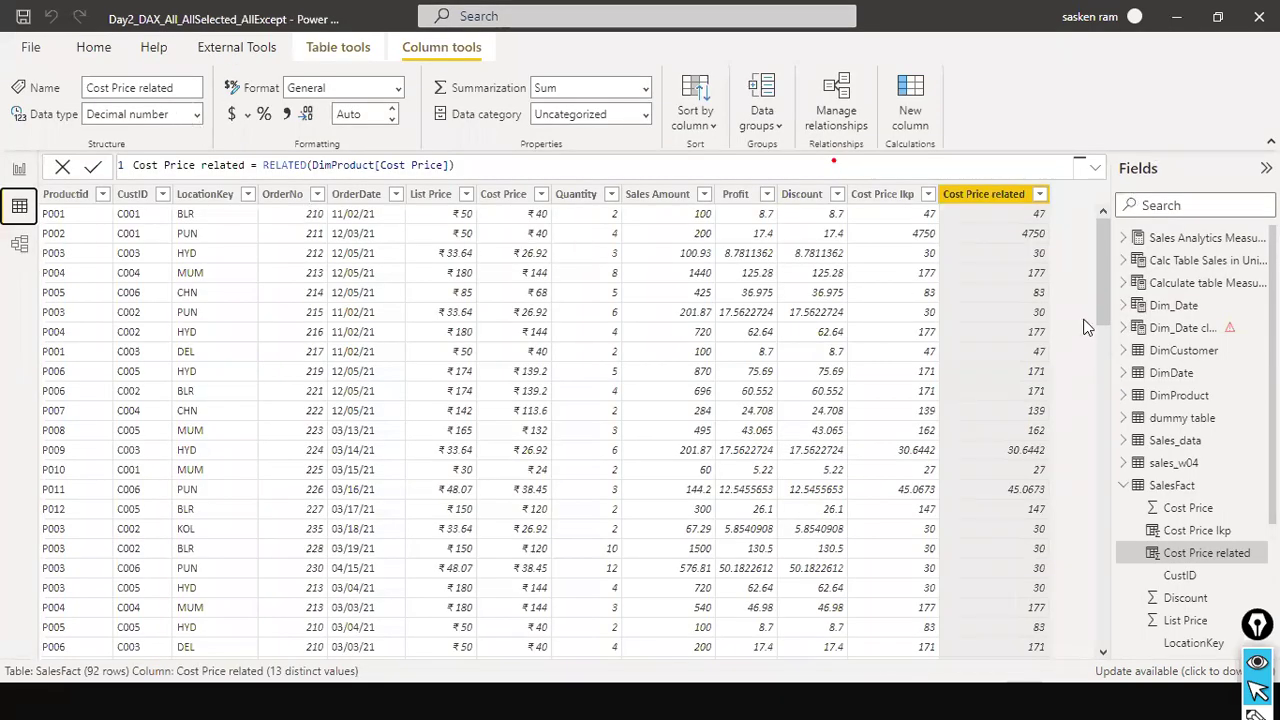
Step: Add a calculated column to DimProduct named Total units and begin its formula with the COUNTROWS function
click(1184, 401)
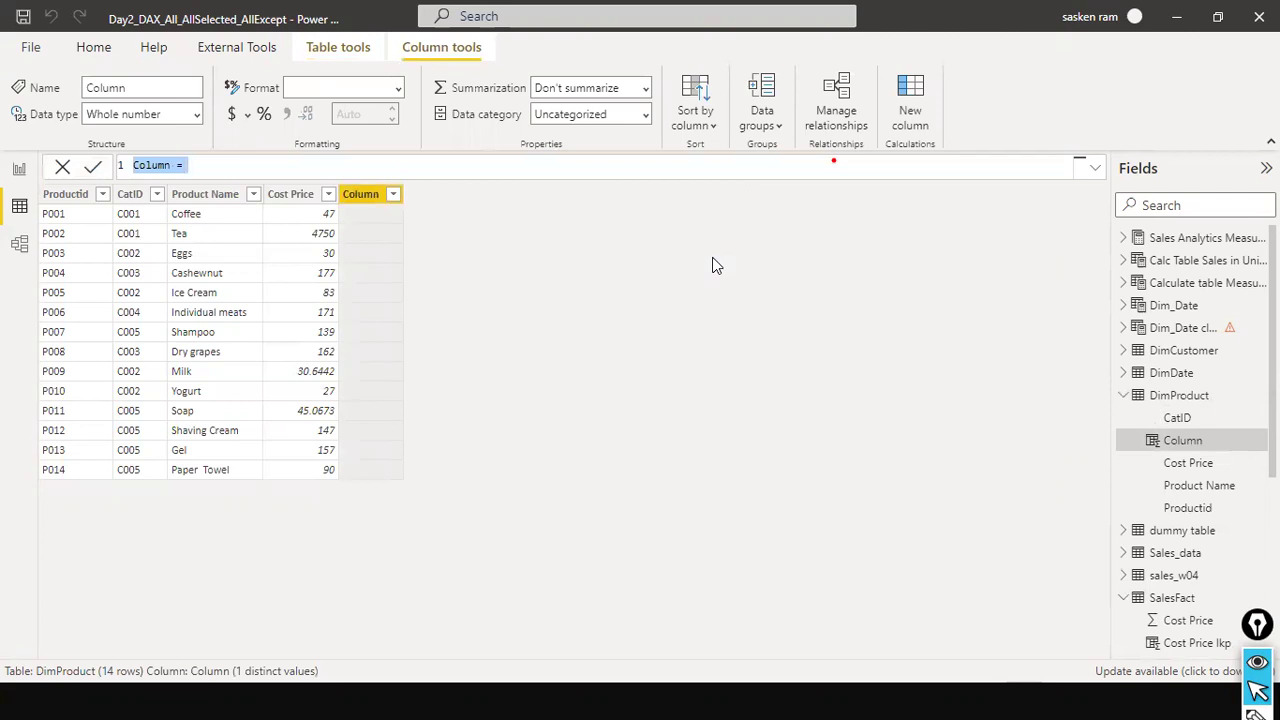
text(Total units = couont)
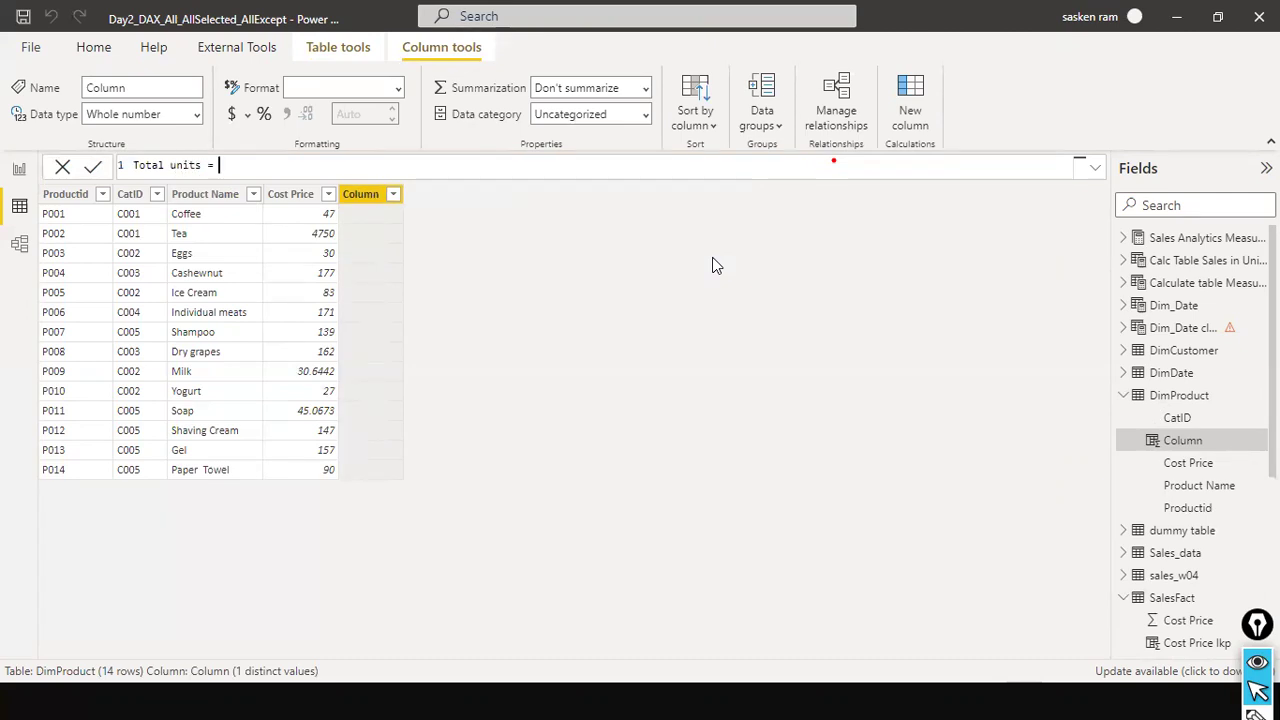
key(BackSpace)
key(BackSpace)
key(BackSpace)
text(ntr)
key(Tab)
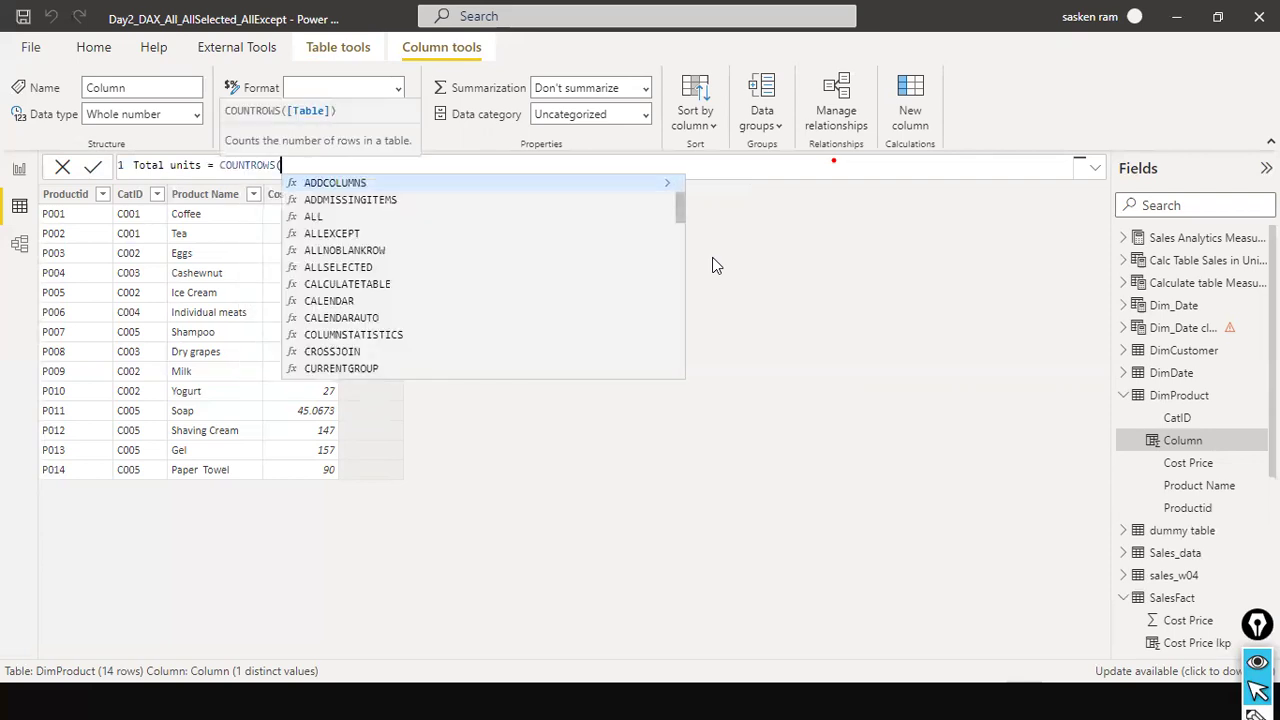
Step: Enter SalesFact as the table argument of COUNTROWS and close the Total units formula
text(sales)
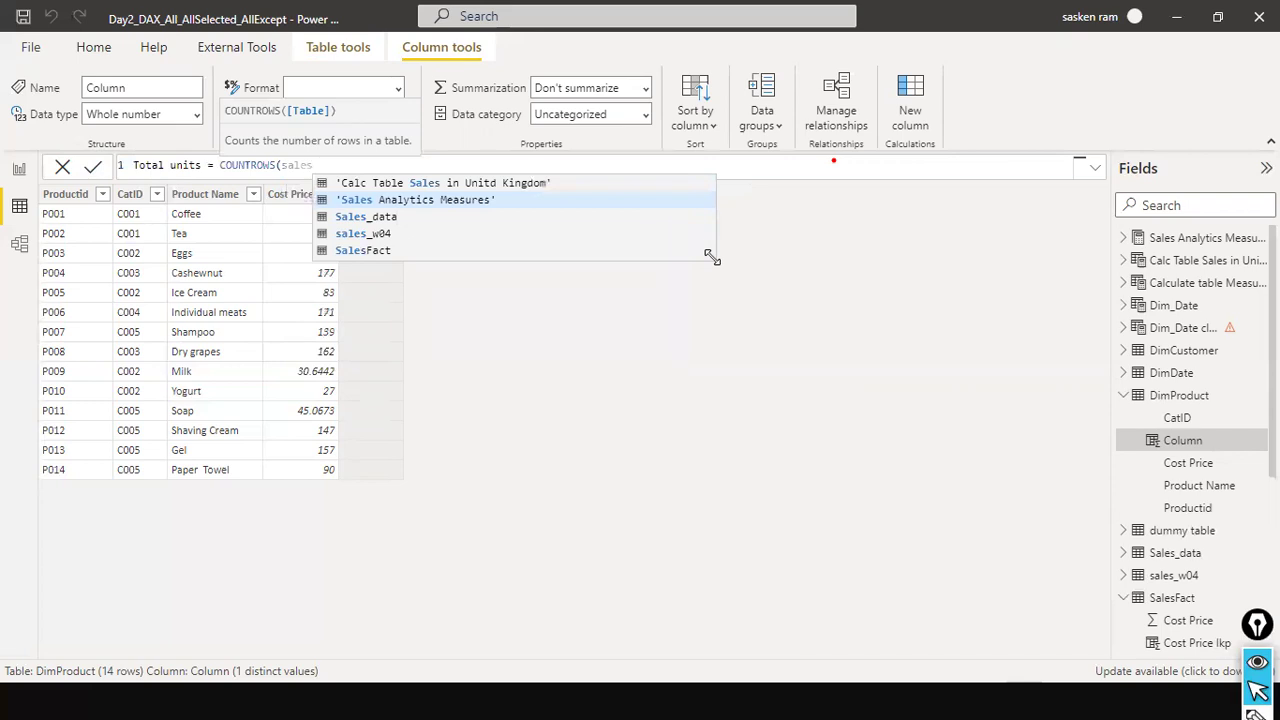
key(Down)
key(Down)
key(Down)
key(Tab)
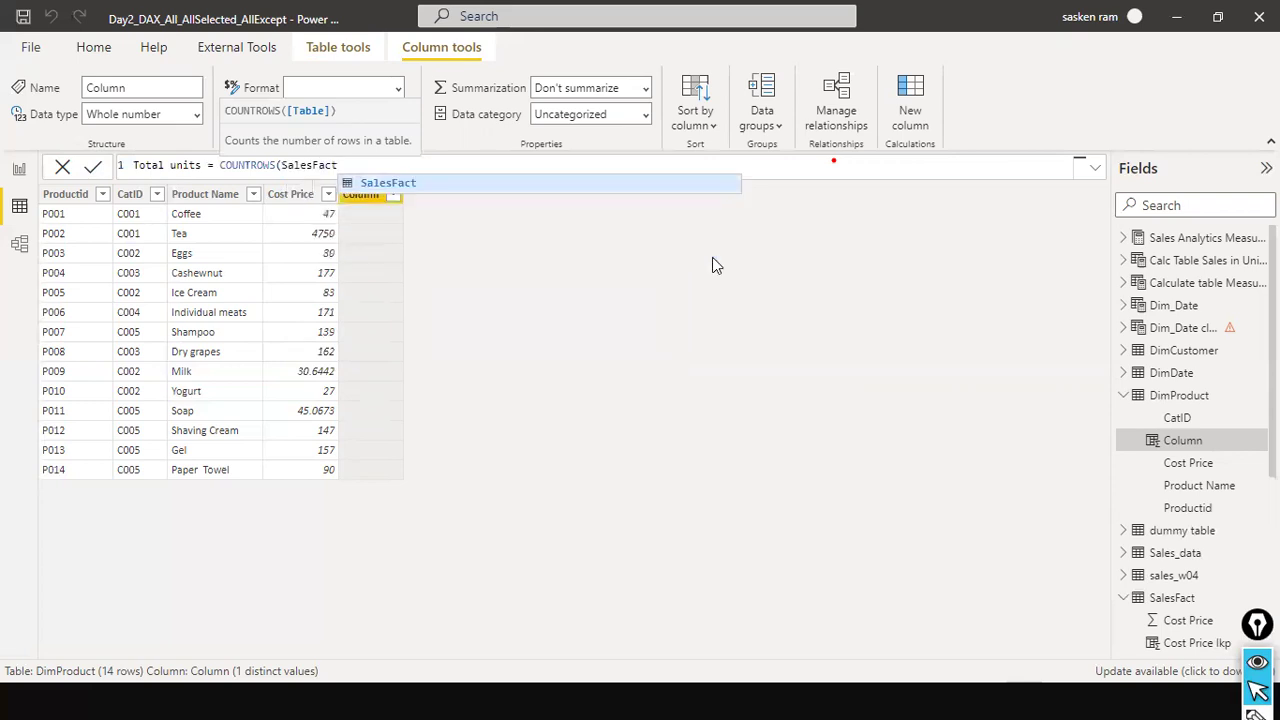
text())
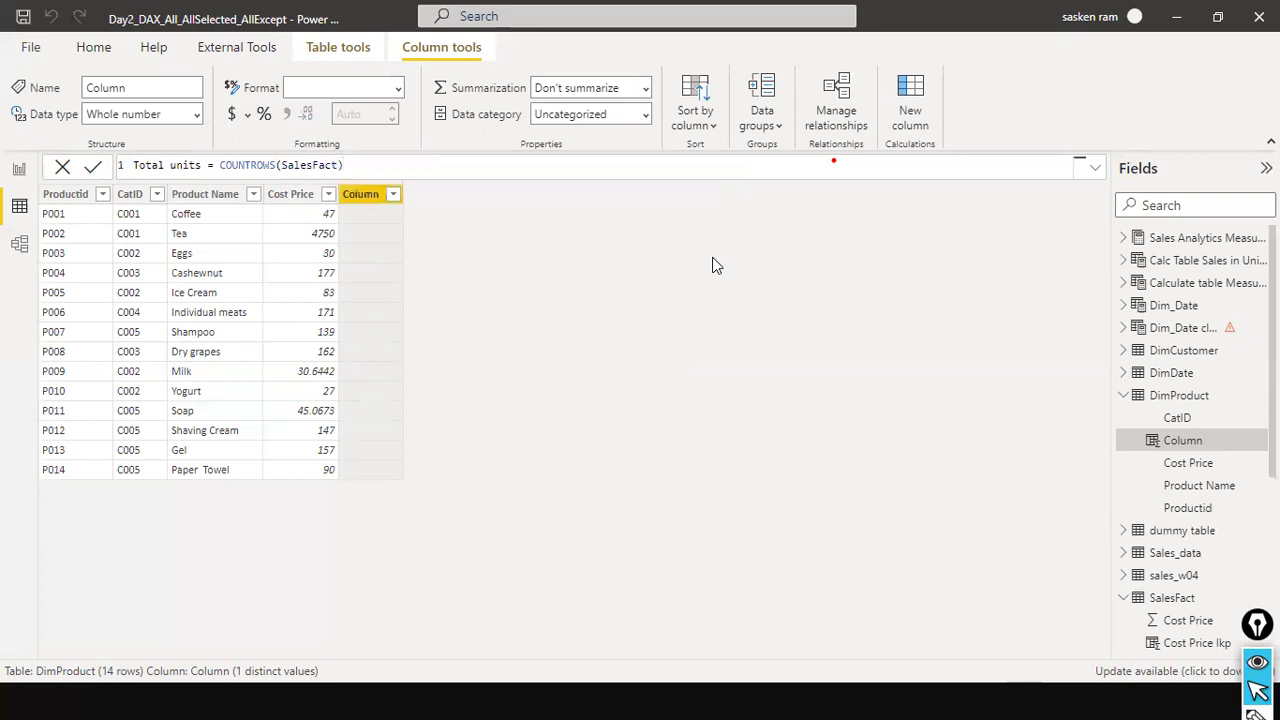
Step: Commit the Total units formula, wrap its SalesFact argument in RELATEDTABLE inside COUNTROWS, and apply the revised formula
key(Return)
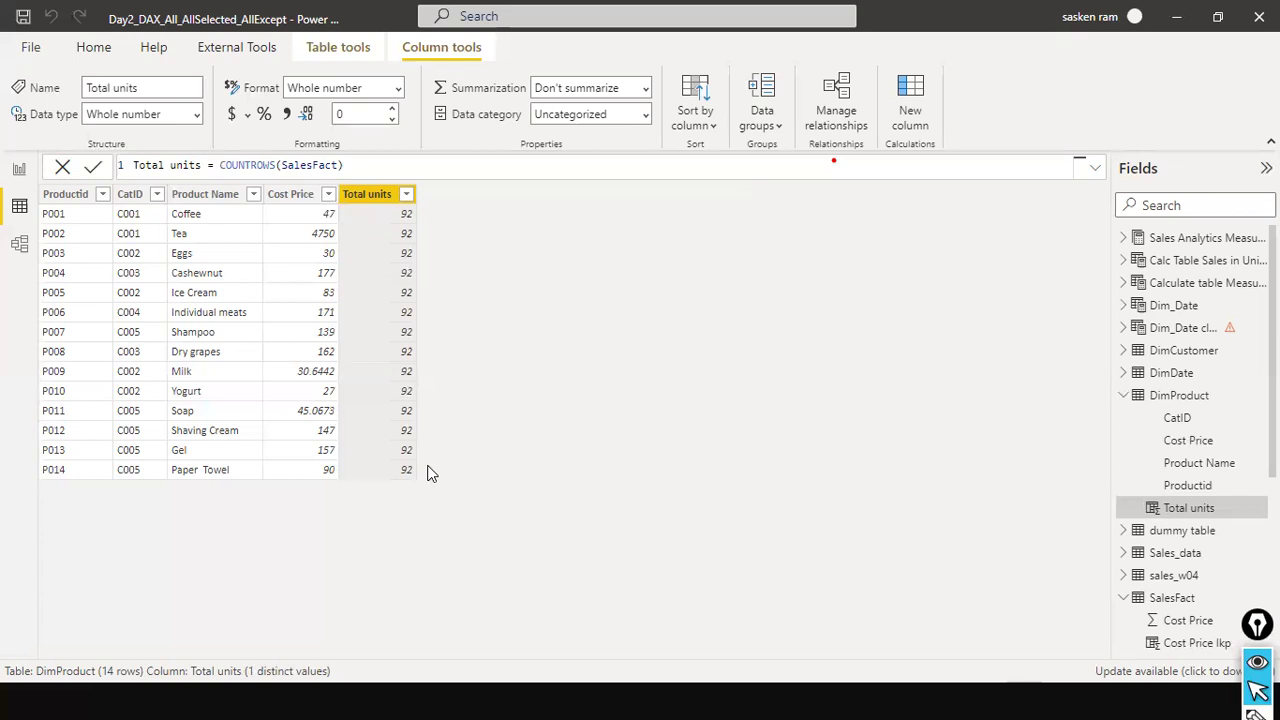
click(283, 165)
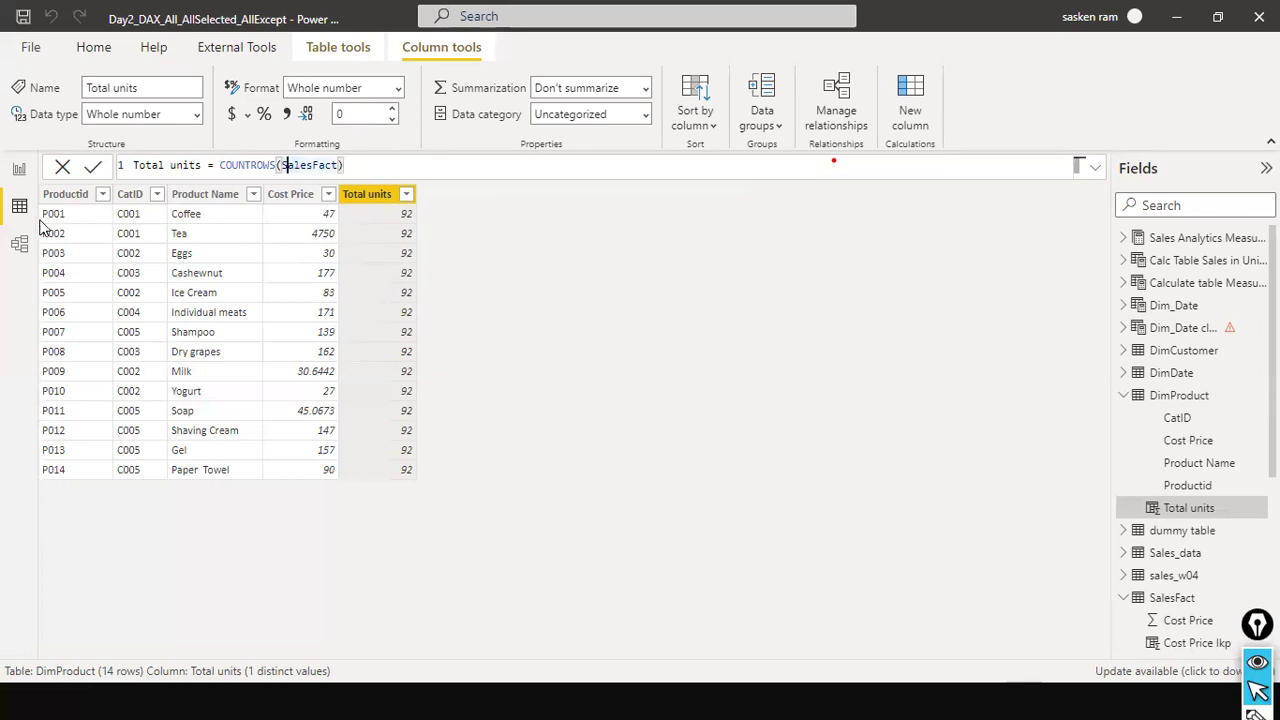
click(220, 165)
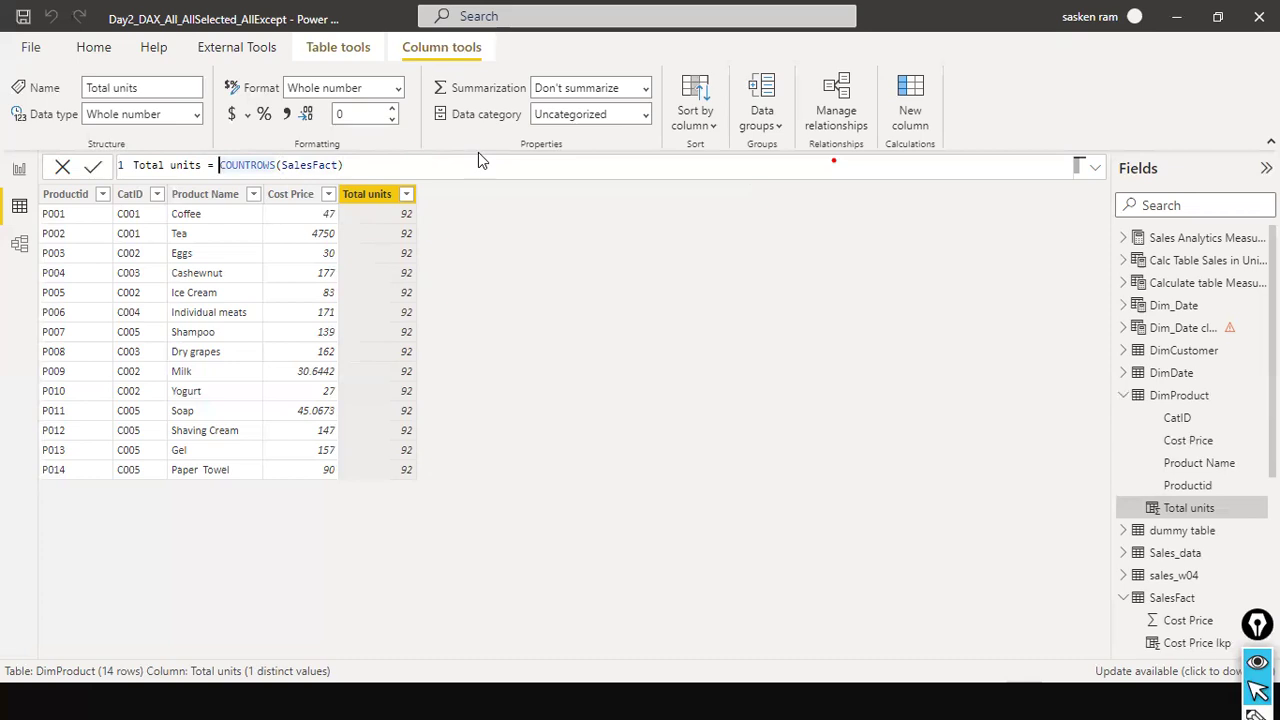
key(ctrl+Right)
key(ctrl+Right)
key(ctrl+Left)
text(re)
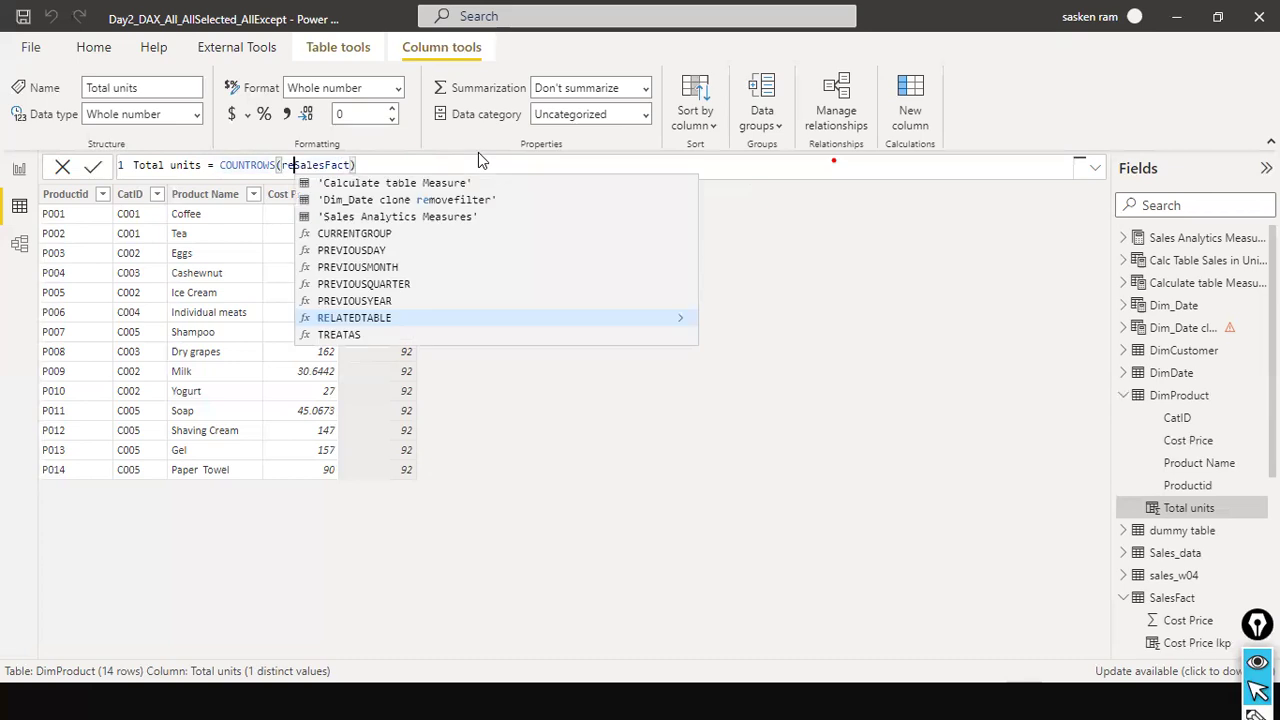
key(Tab)
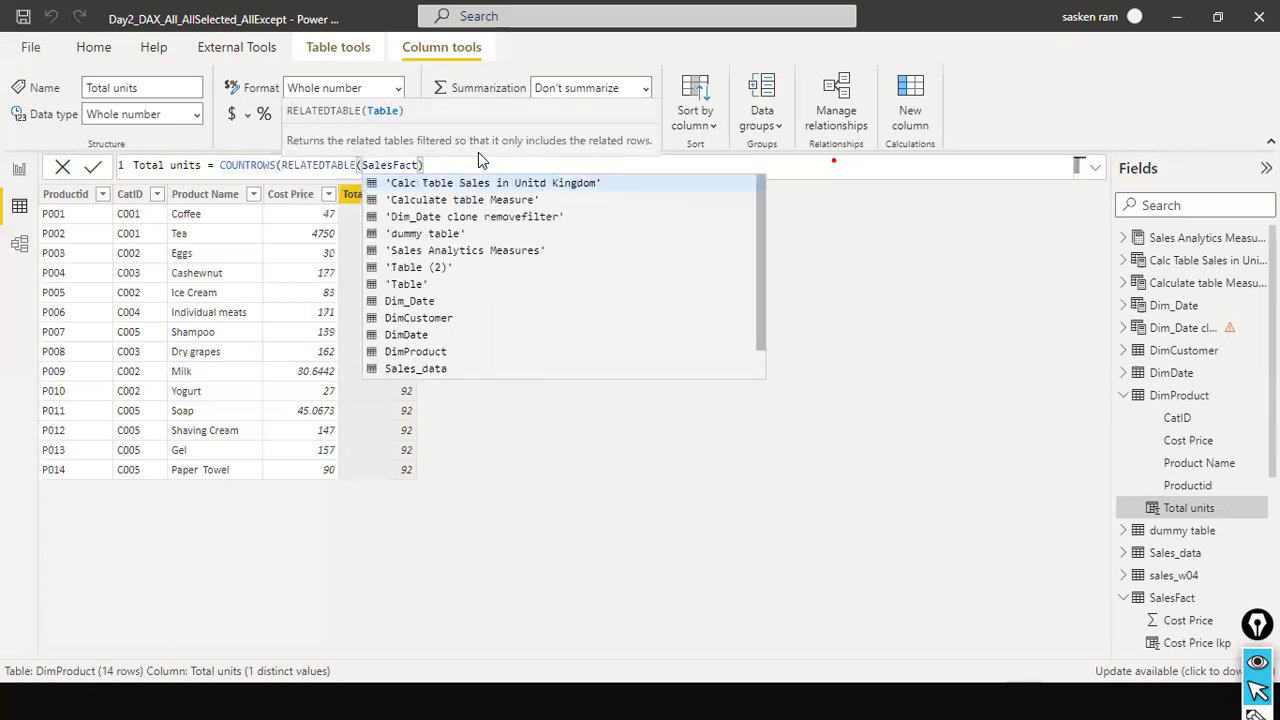
key(End)
text())
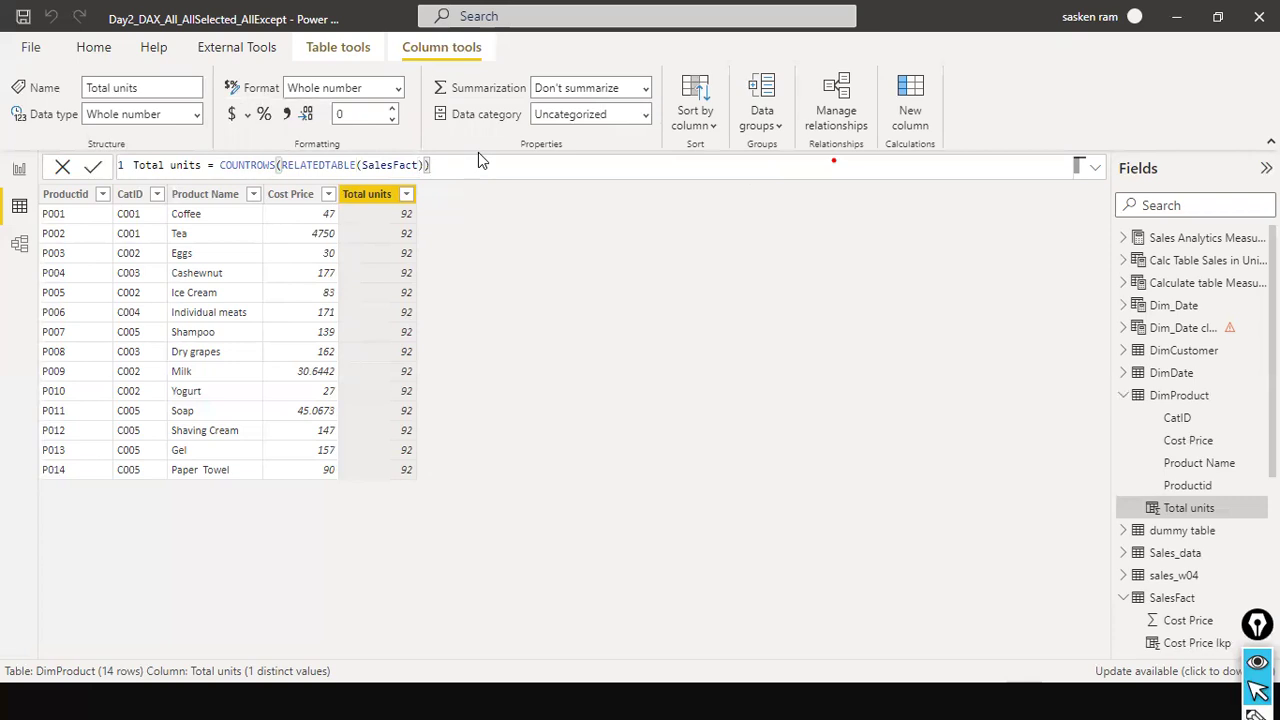
click(479, 153)
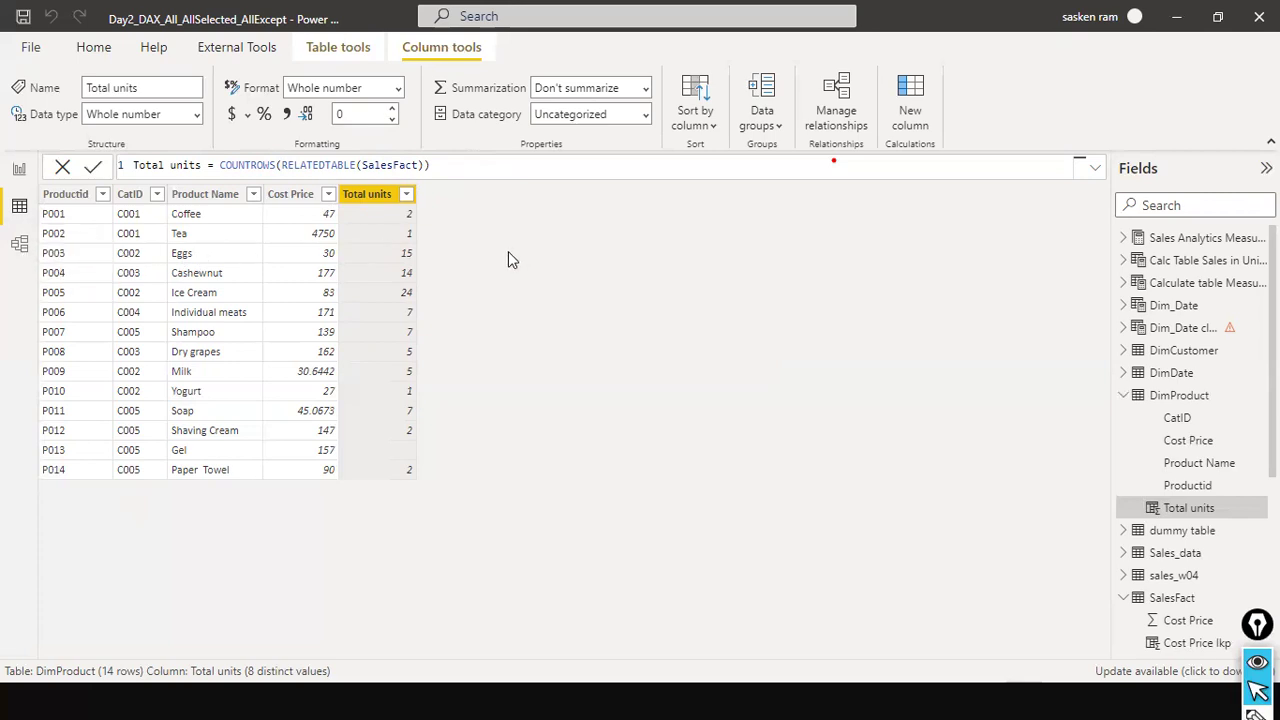
Step: Examine the nested RELATEDTABLE(SalesFact) argument and the COUNTROWS function in the Total units formula
click(277, 165)
click(419, 165)
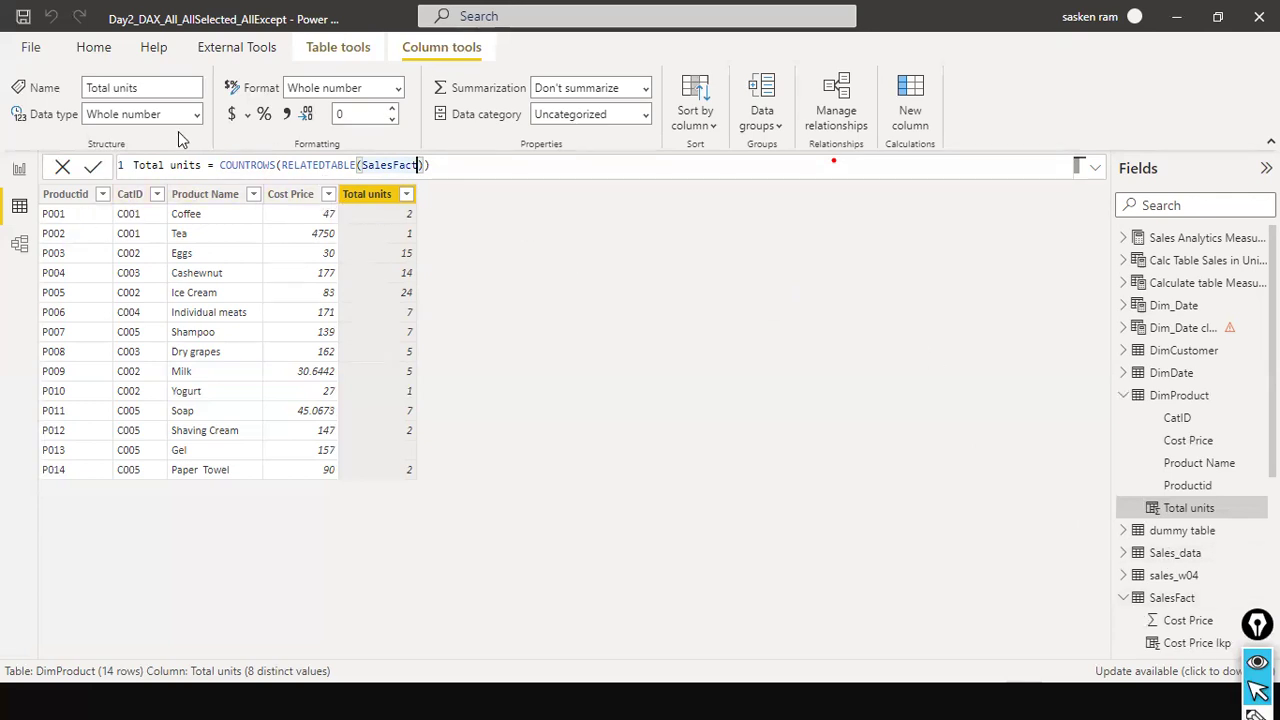
click(282, 165)
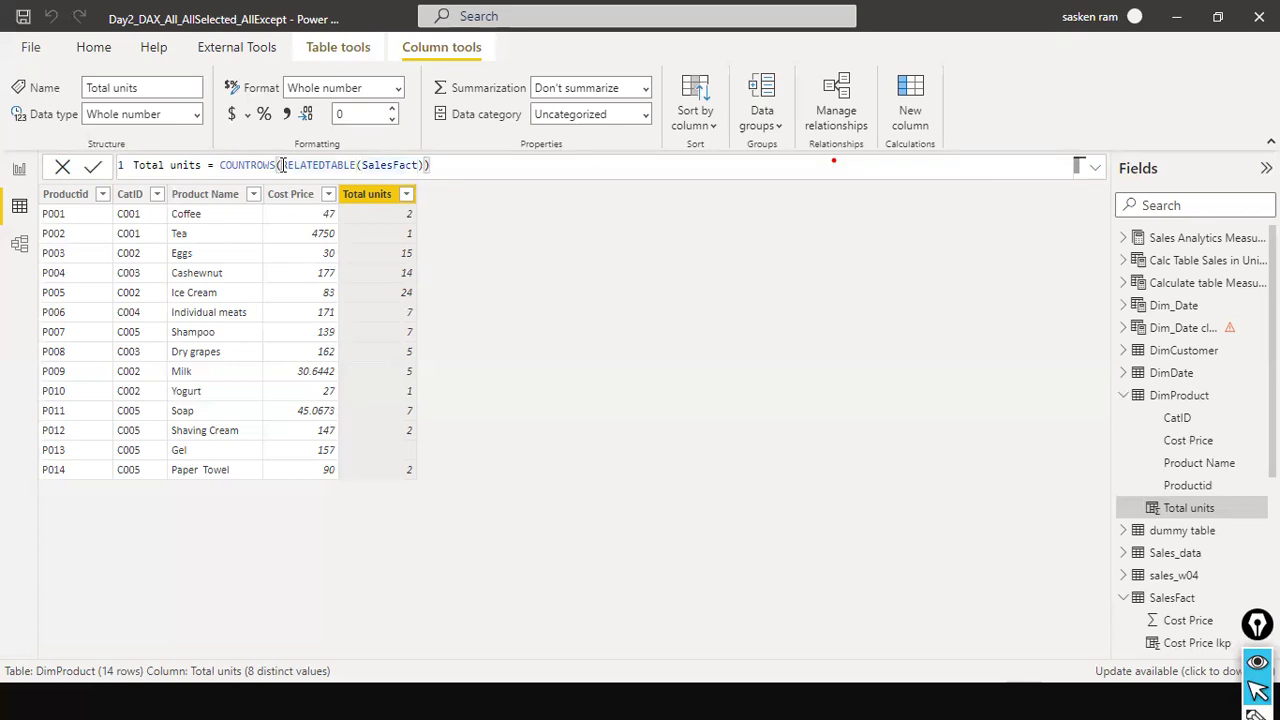
click(365, 165)
drag(276, 165, 219, 168)
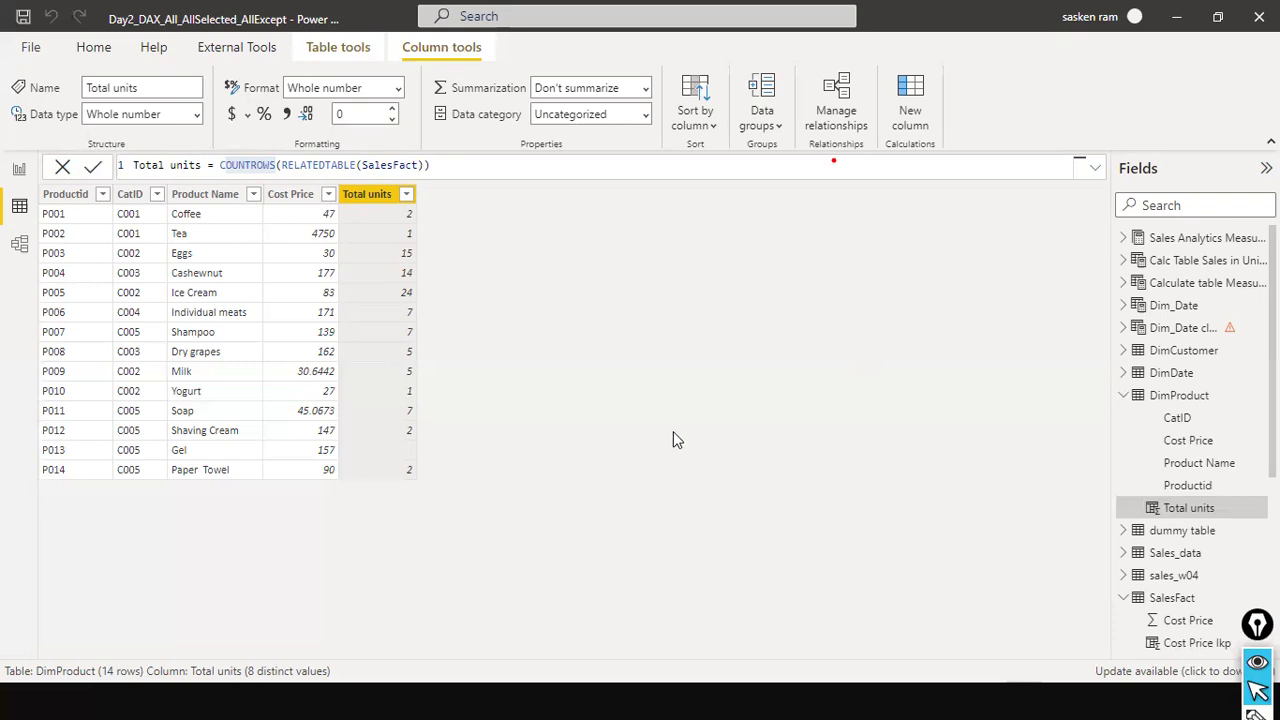
Step: Switch from Power BI to the presentation slide show about the RELATED function
key(alt+Tab)
key(alt+Tab)
key(alt+Tab)
key(alt+Tab)
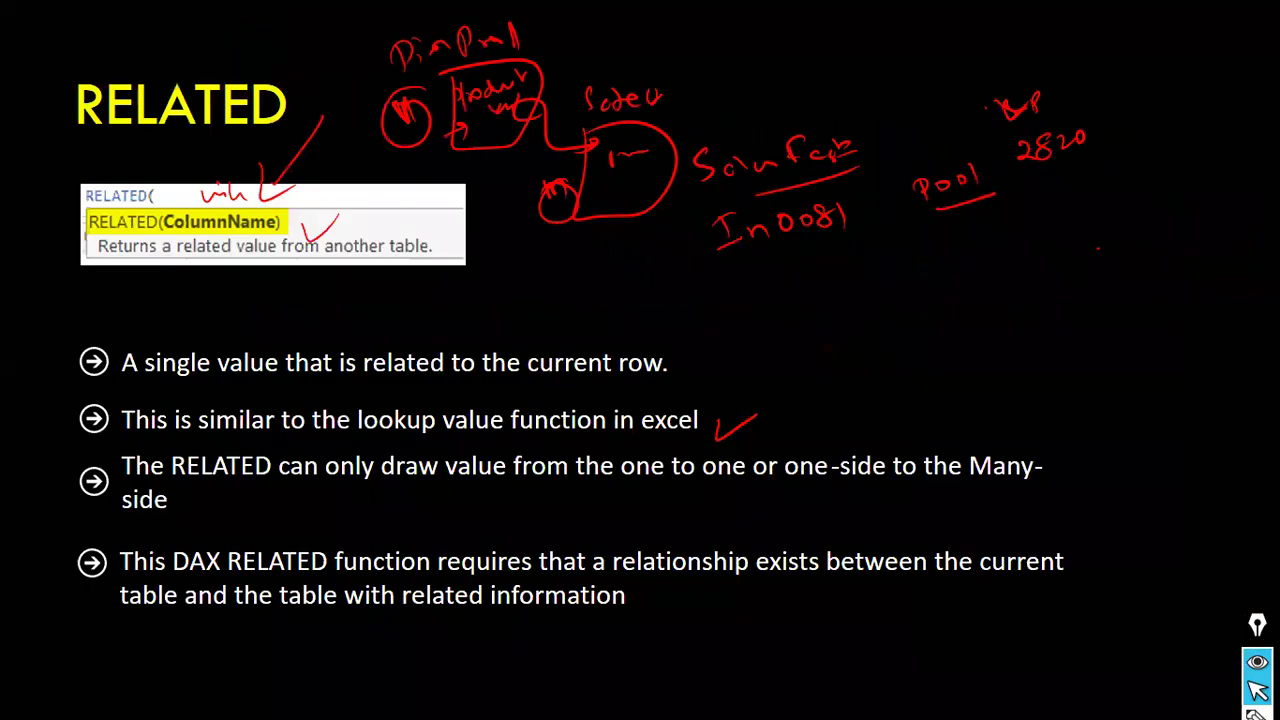
key(Right)
key(Right)
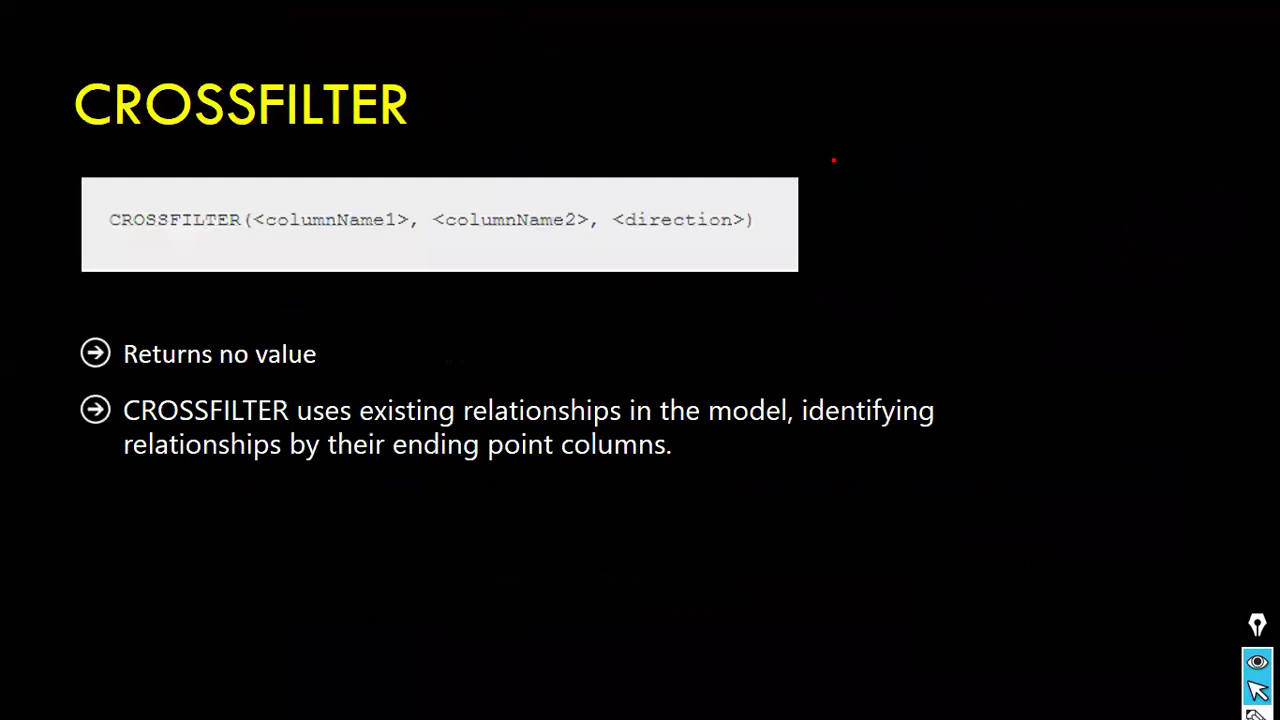
key(Right)
key(Right)
key(Right)
key(Right)
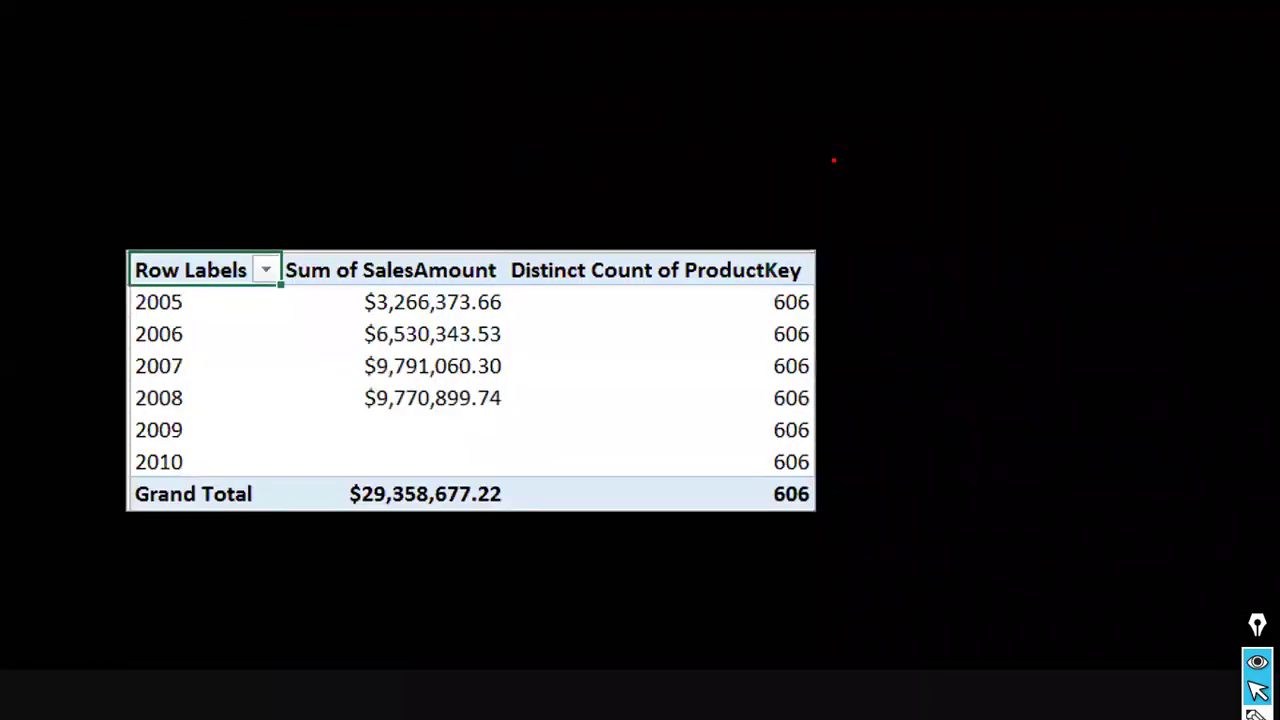
key(Right)
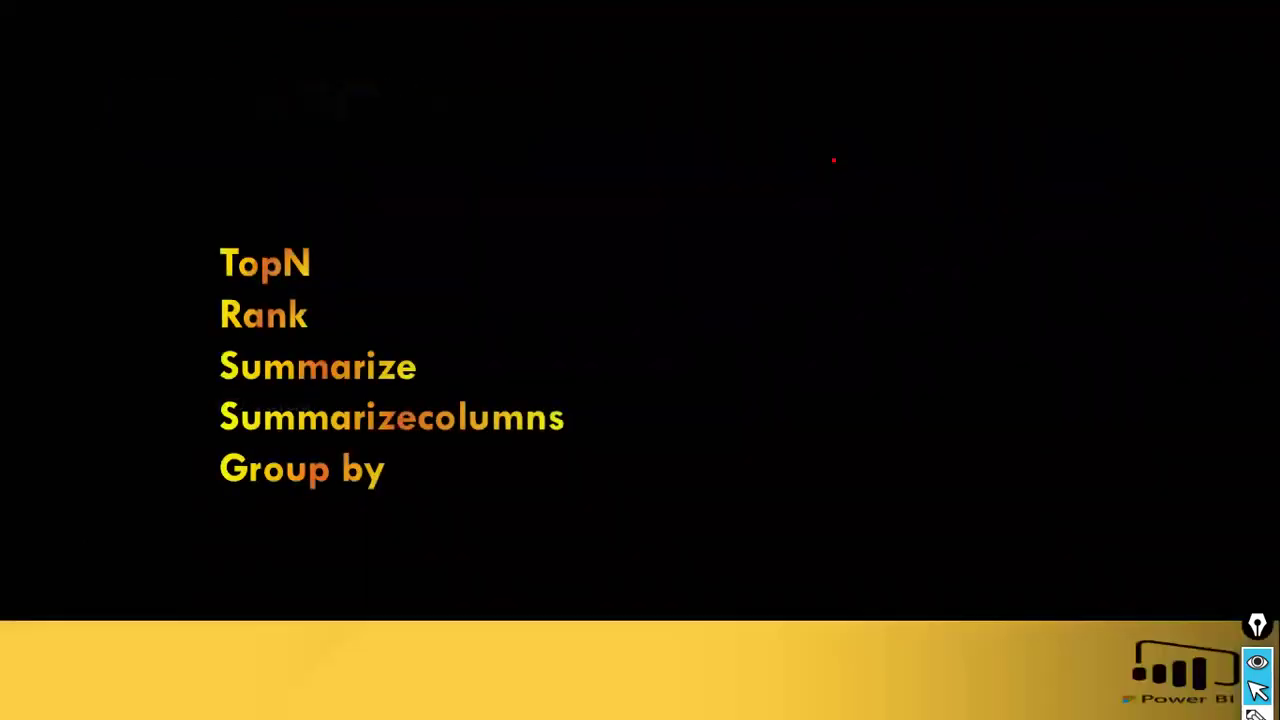
key(Left)
key(Left)
key(Left)
key(Right)
key(Right)
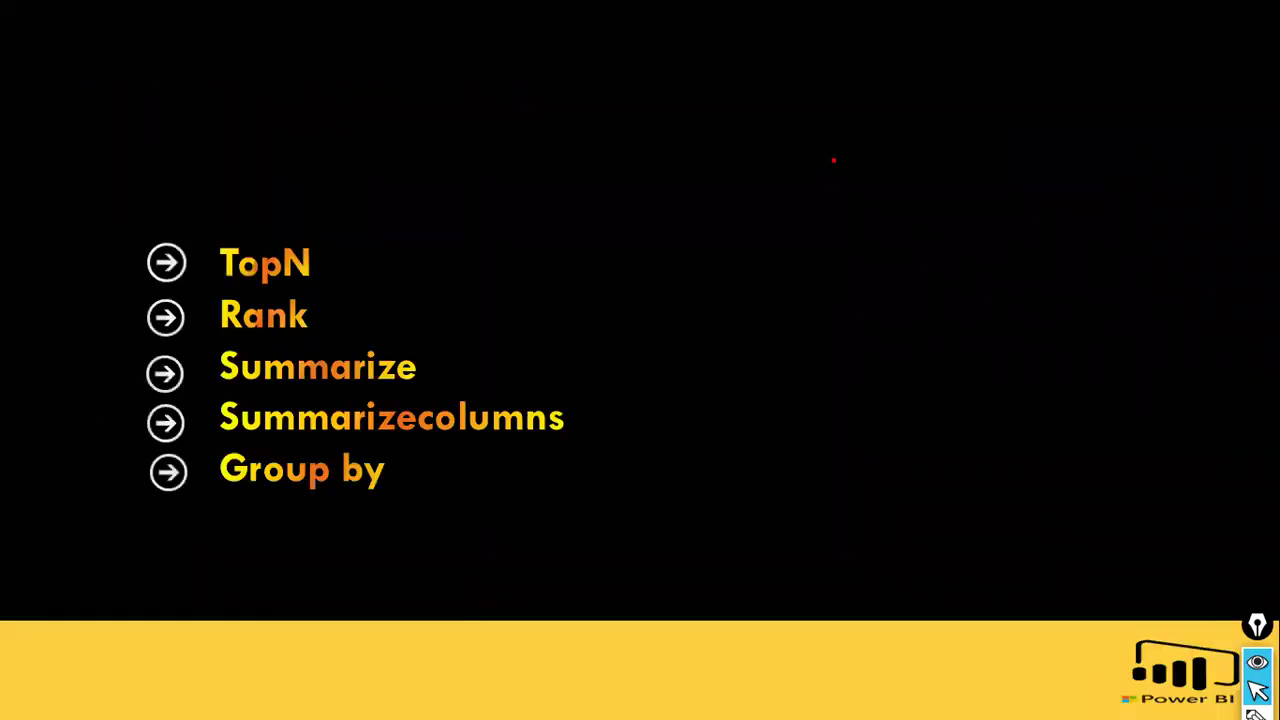
key(Right)
key(Right)
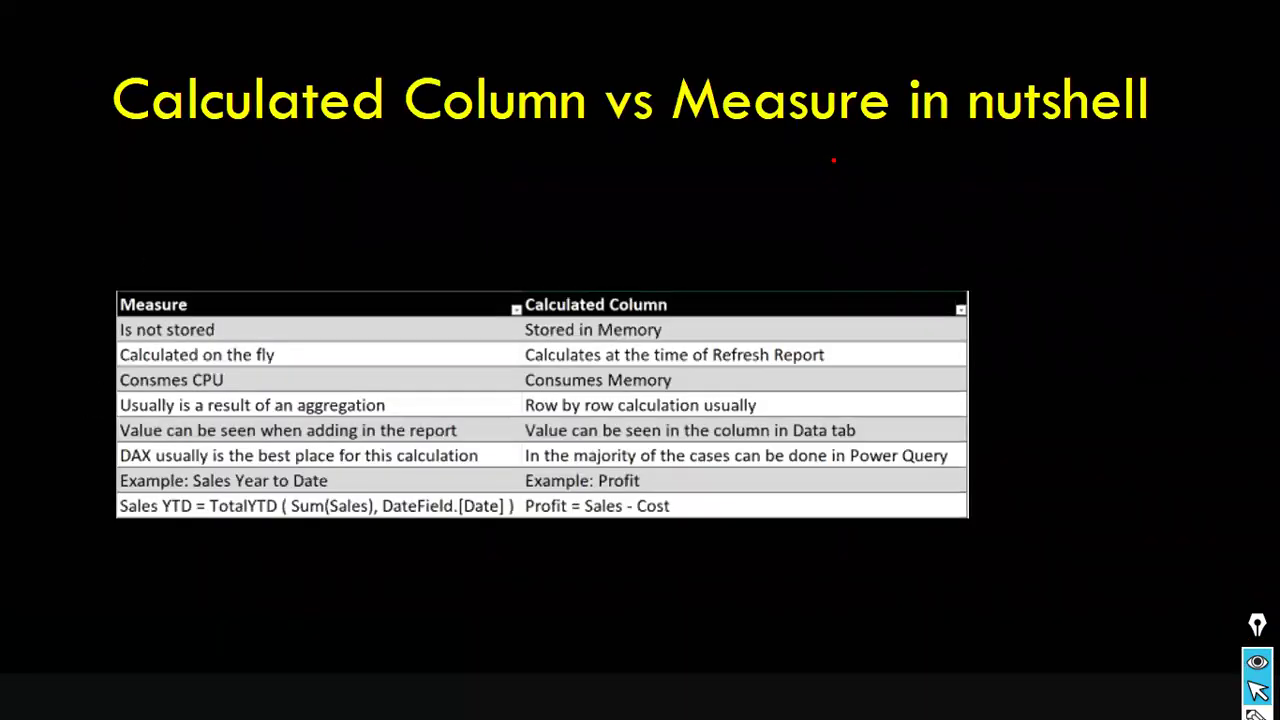
key(Left)
key(Left)
key(Left)
key(Left)
key(Left)
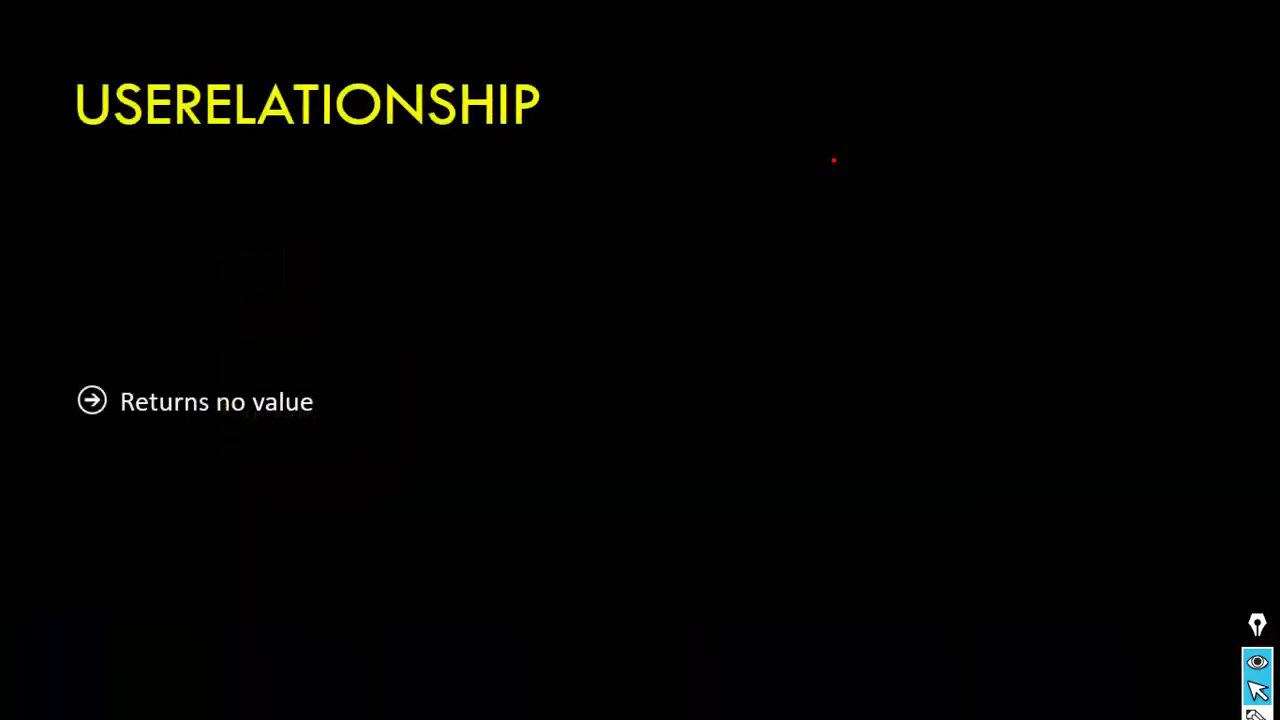